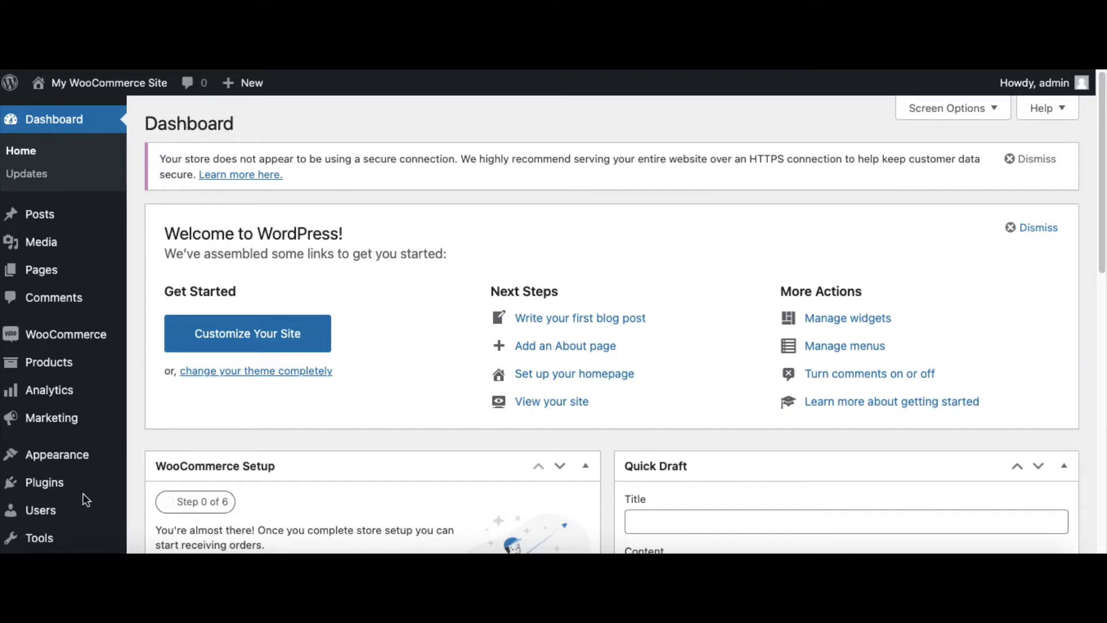
Go to the Plugins page from the admin sidebar to review installed plugins
click(46, 490)
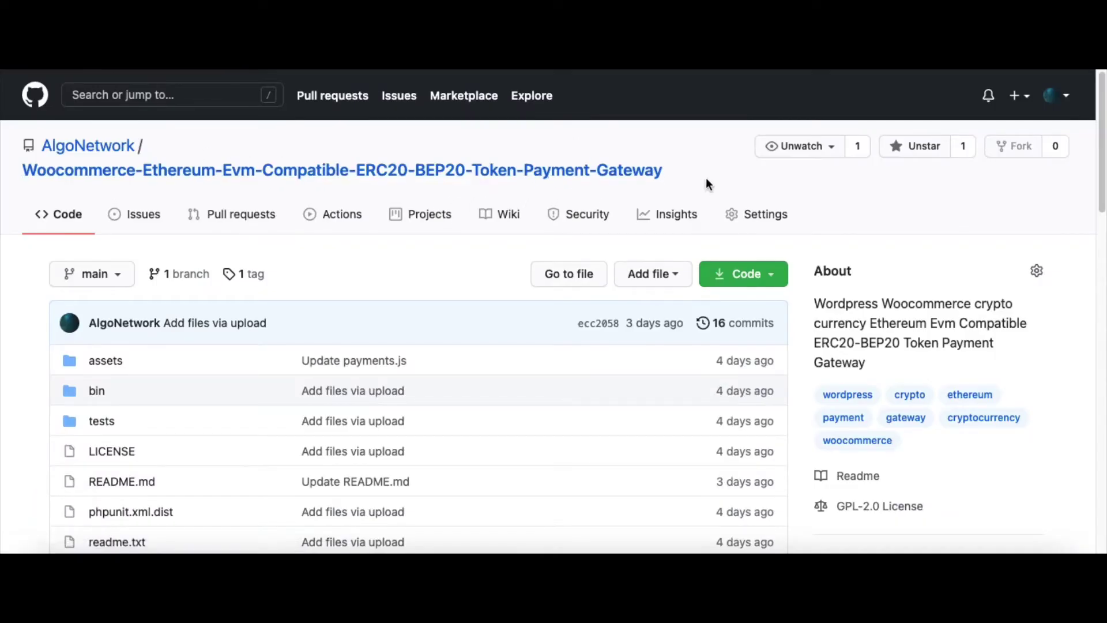
Download the token payment gateway repository from GitHub as a ZIP, then return to WordPress
click(771, 276)
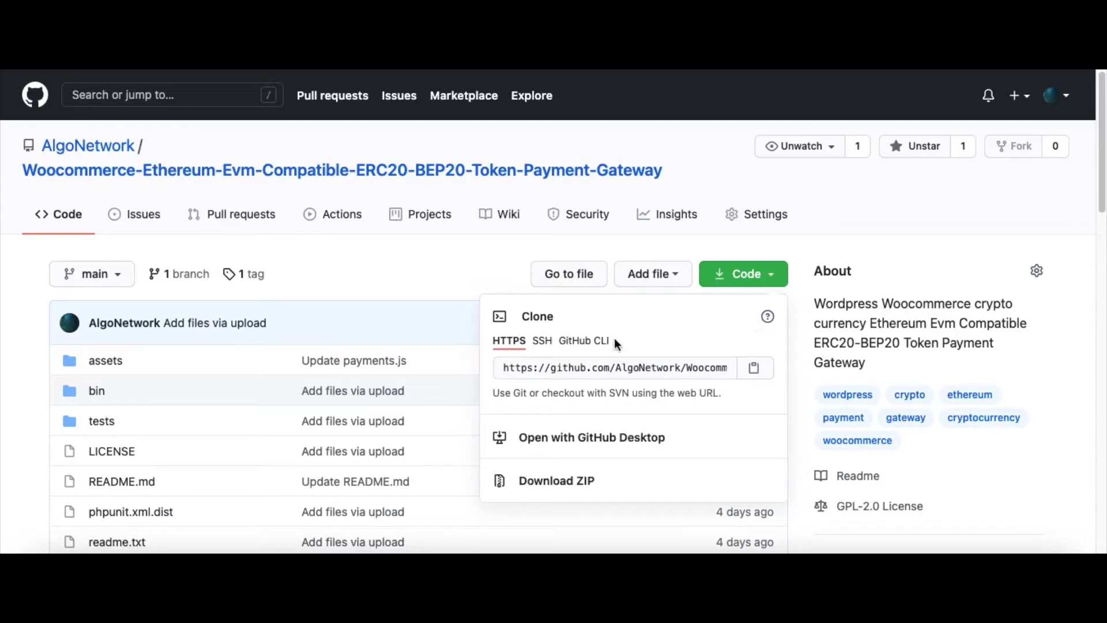
click(561, 490)
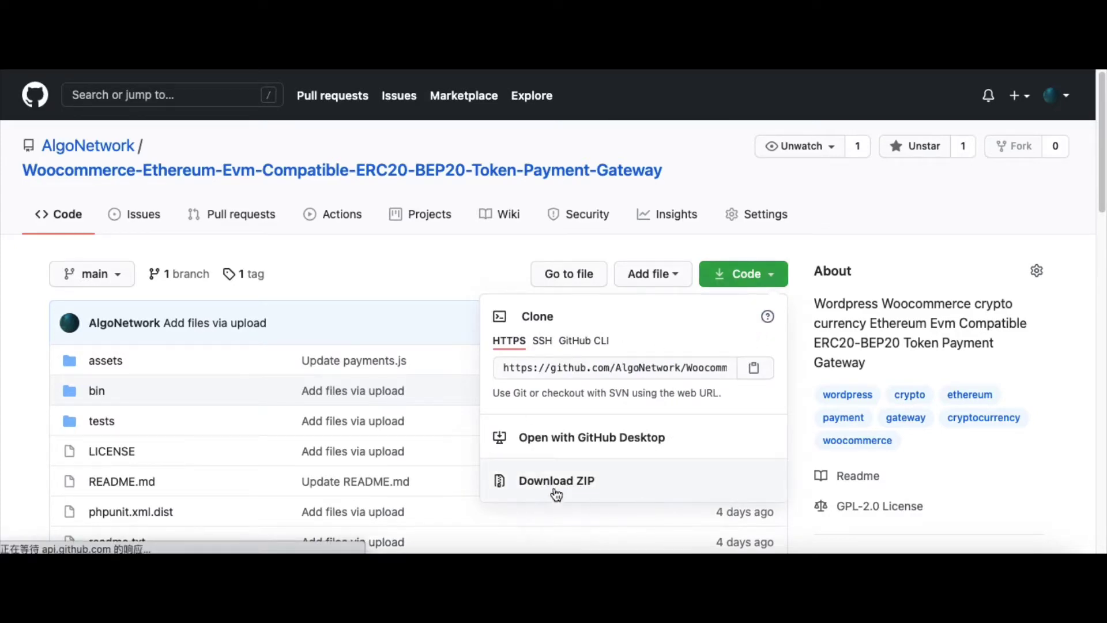
click(705, 192)
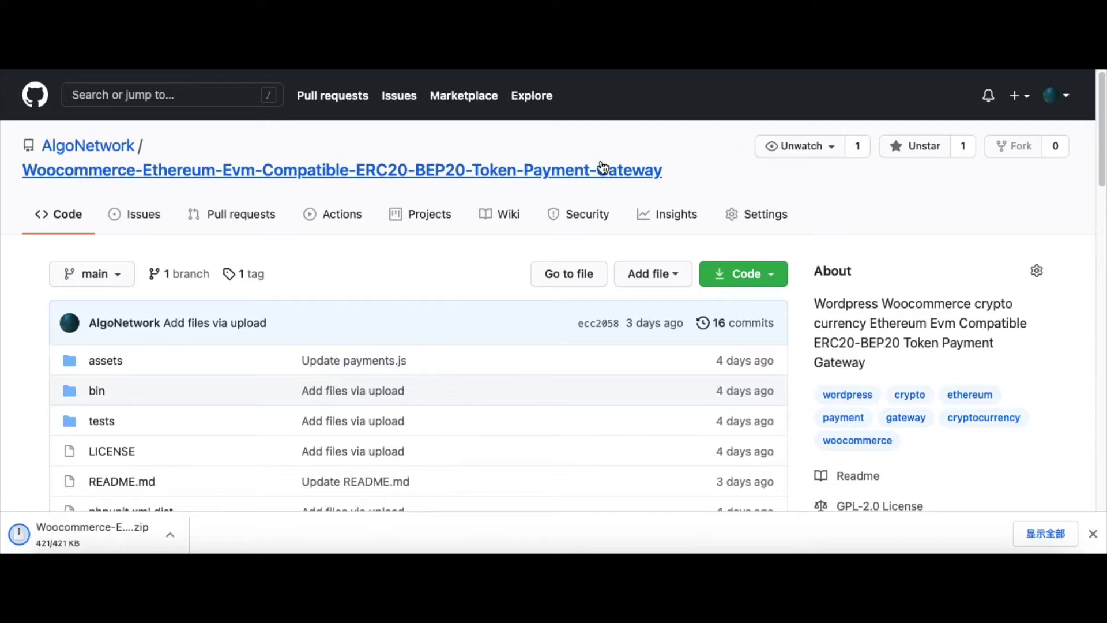
key(ctrl+Tab)
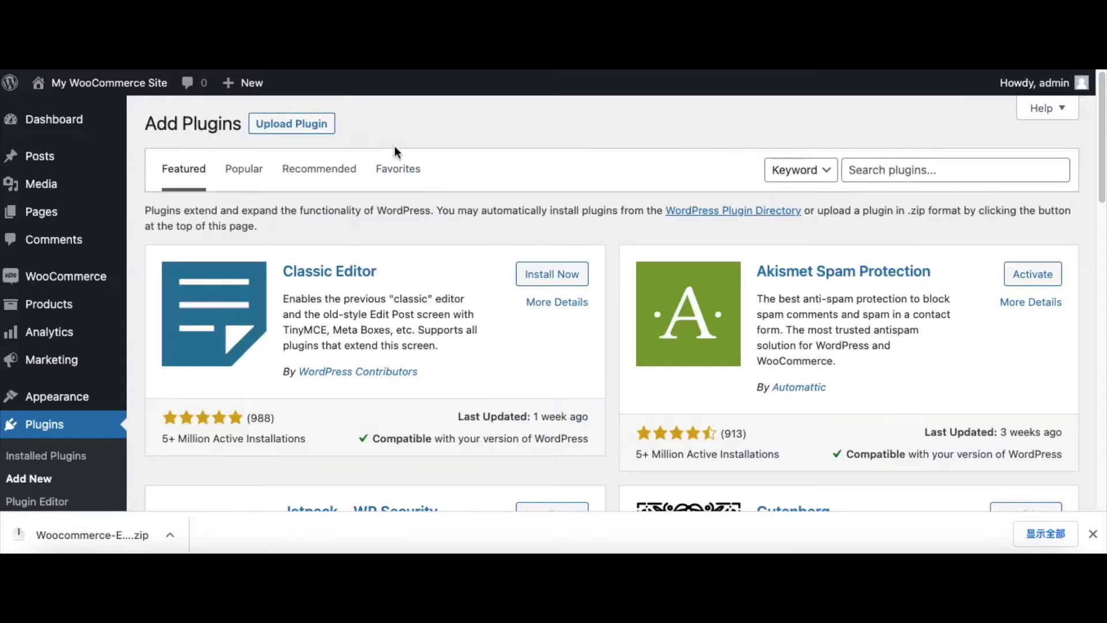
Upload and install Woocommerce-Ethereum-Evm-Compatible-ERC20-BEP20-Token-Payment-Gateway-main.zip via Upload Plugin
click(293, 121)
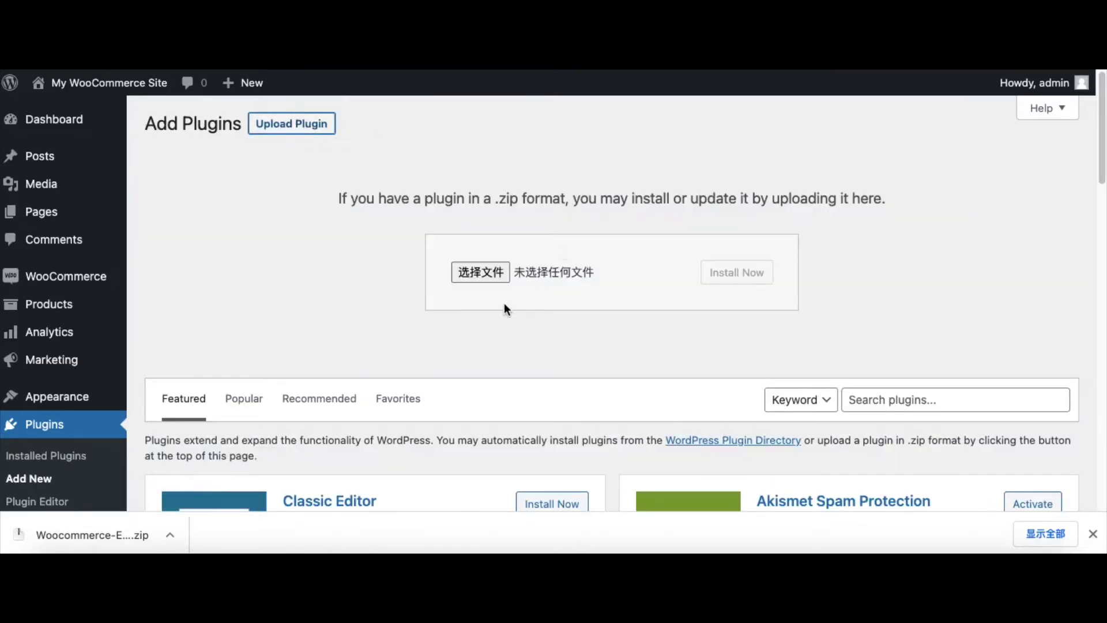
click(490, 278)
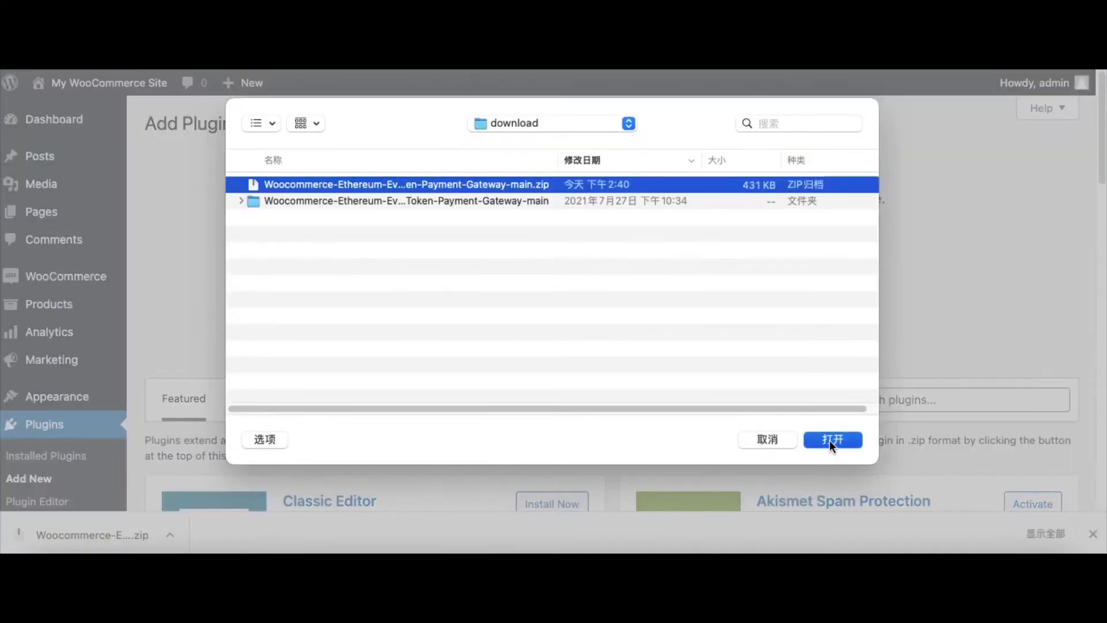
click(830, 440)
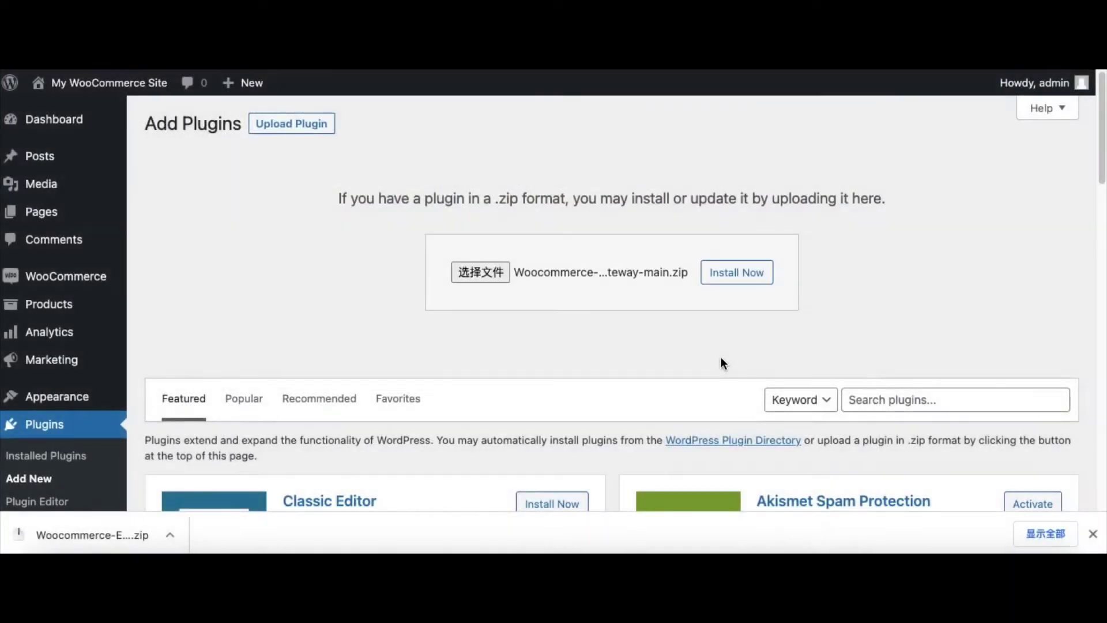
click(746, 279)
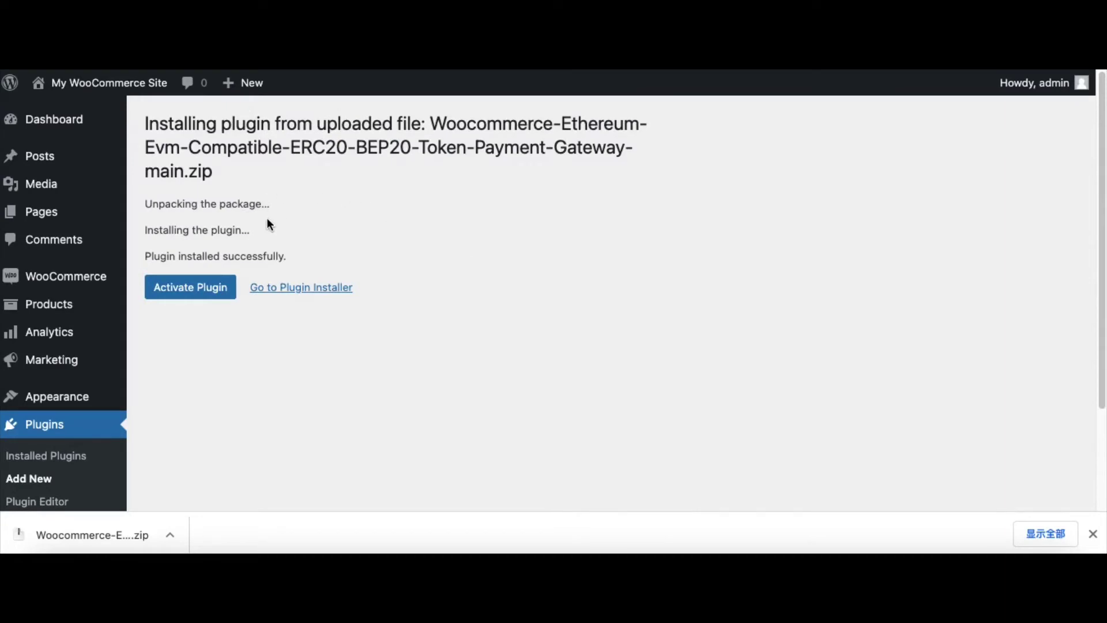
double_click(253, 257)
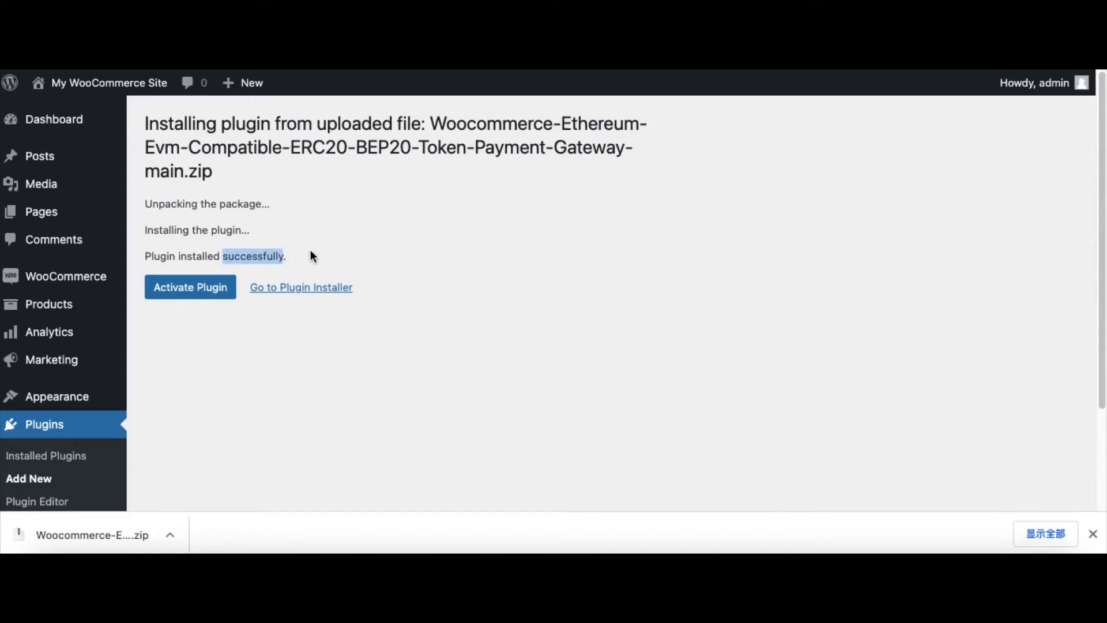
Activate the uploaded token gateway plugin and locate its row in the plugins list
click(460, 269)
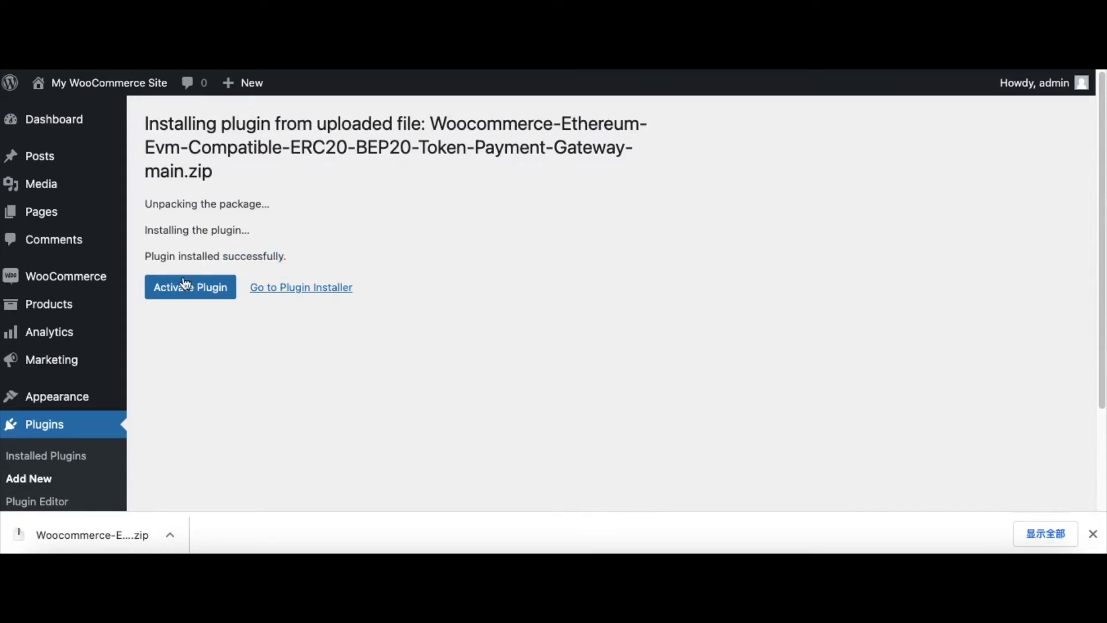
click(197, 293)
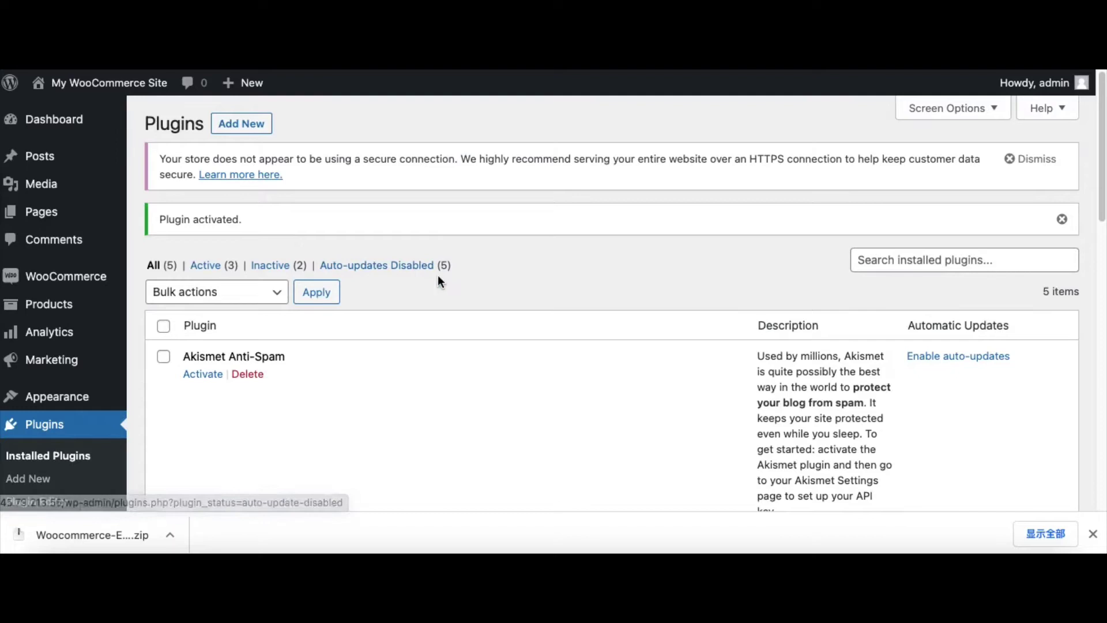
scroll(438, 276, down, 8)
scroll(437, 279, down, 6)
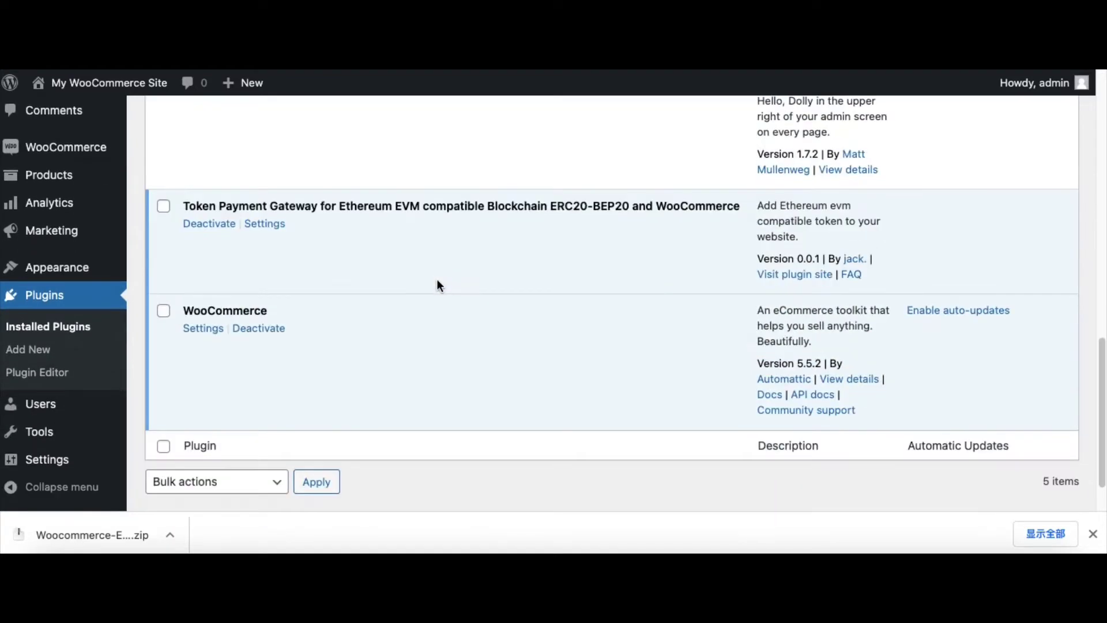
triple_click(274, 210)
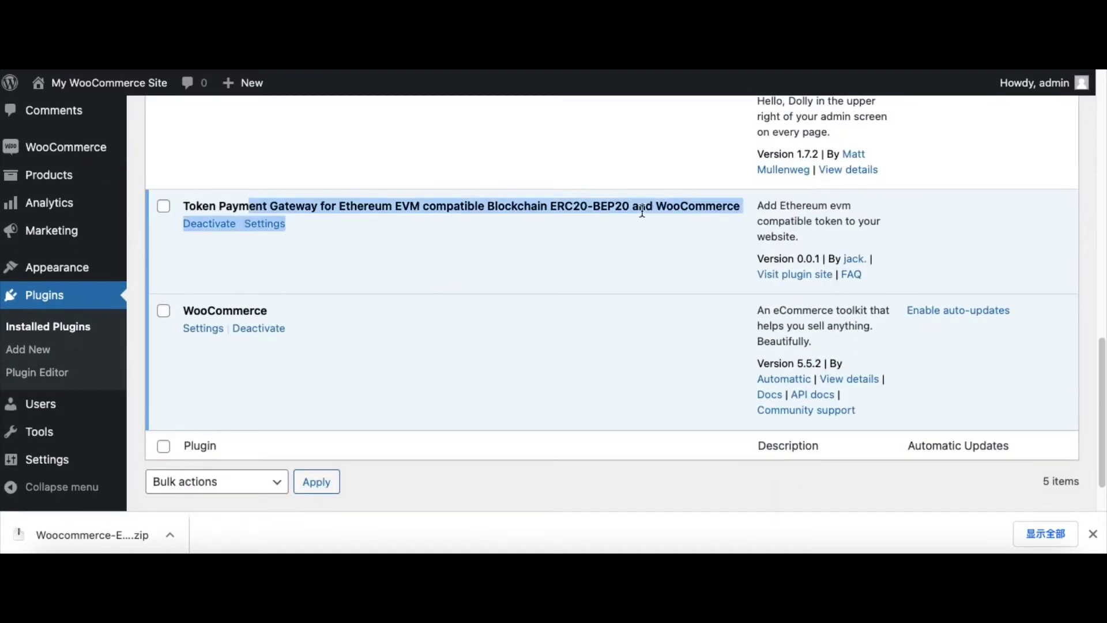
click(640, 213)
drag(304, 205, 574, 208)
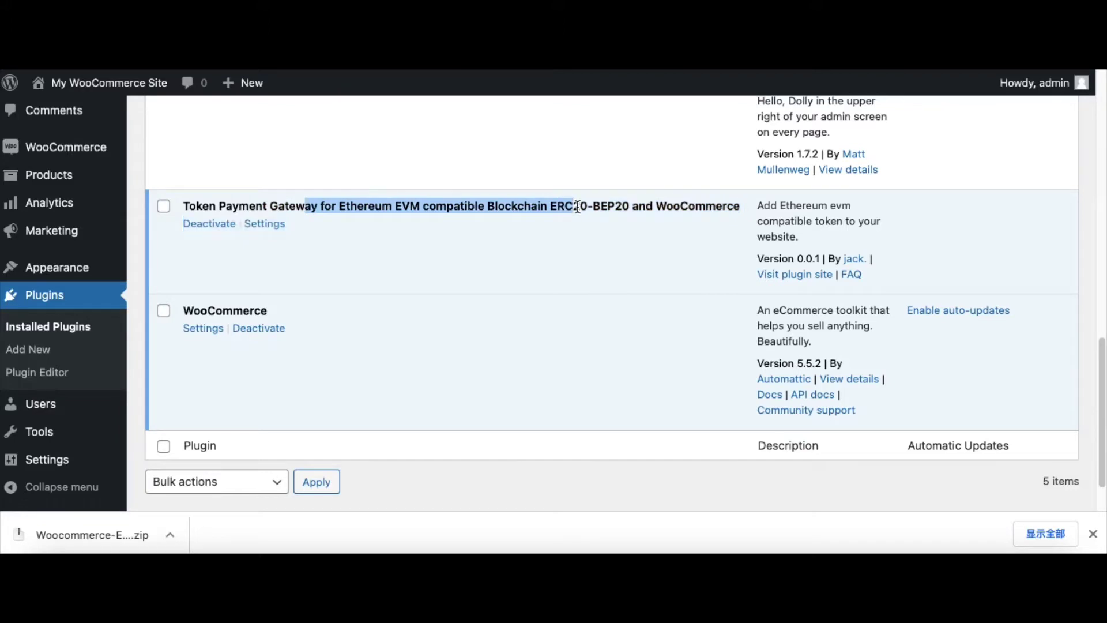
click(406, 207)
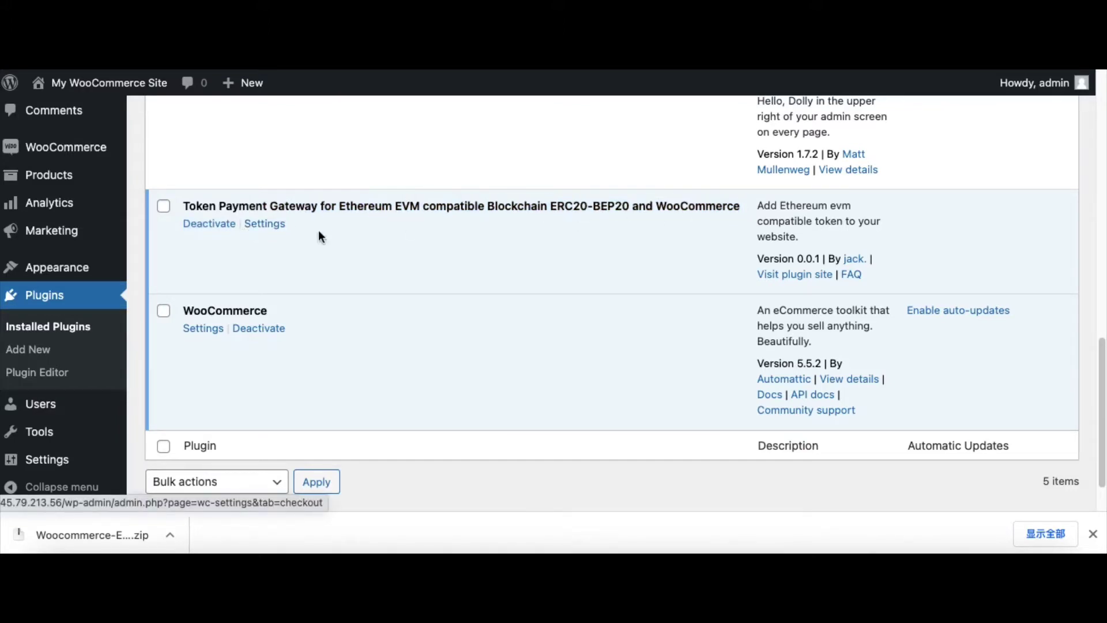
Switch on Pay with Token in WooCommerce Payments and open its setup page
click(263, 229)
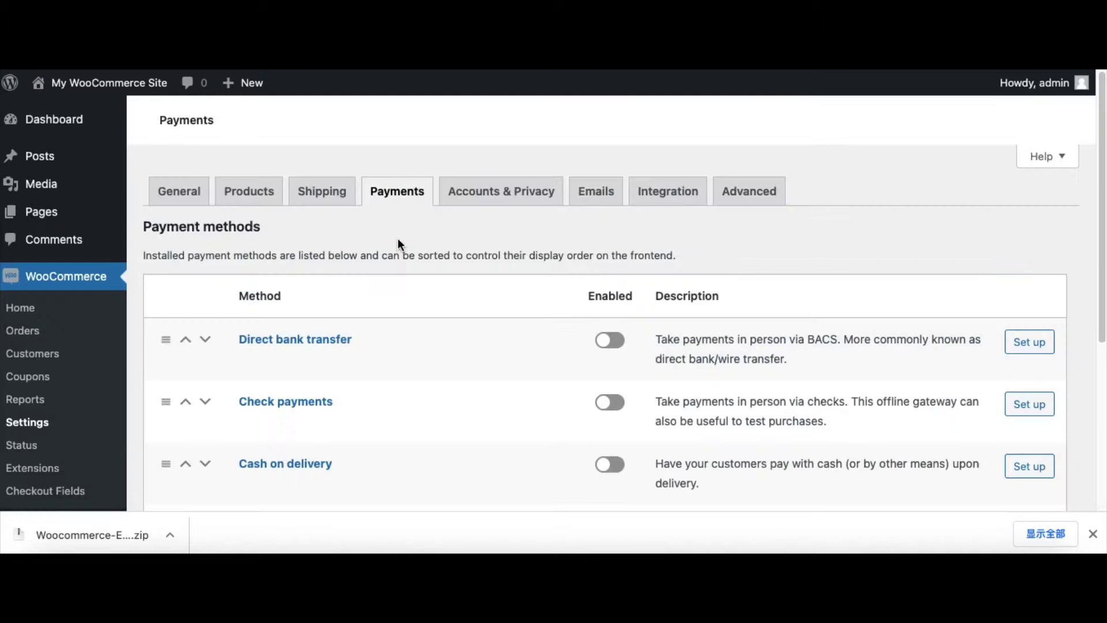
scroll(435, 294, down, 3)
scroll(434, 294, up, 2)
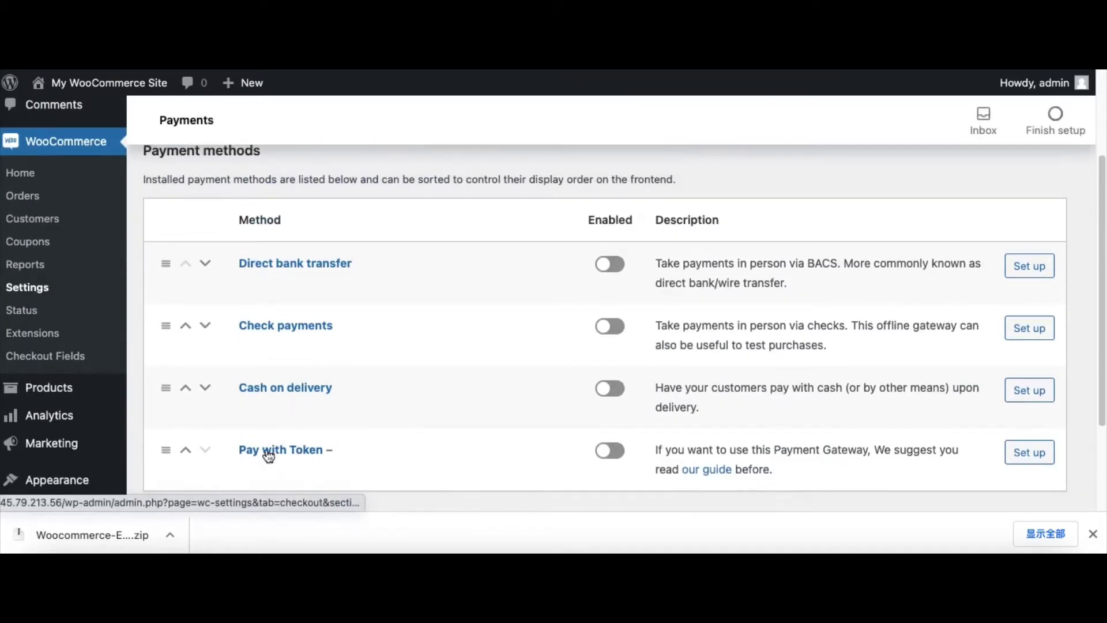
scroll(439, 462, down, 1)
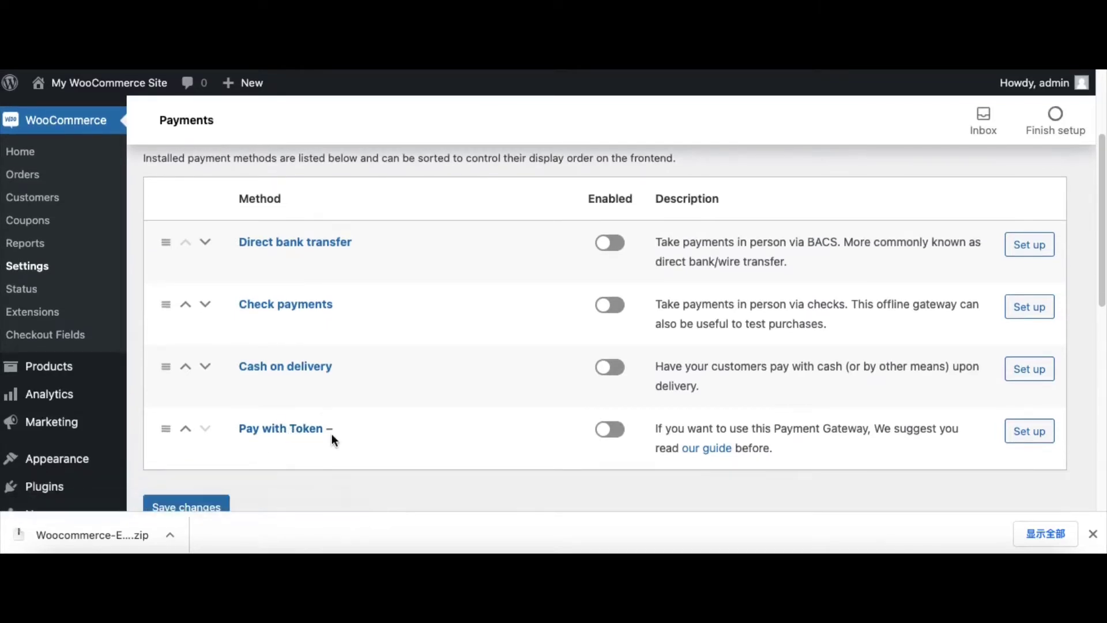
click(611, 429)
click(1032, 433)
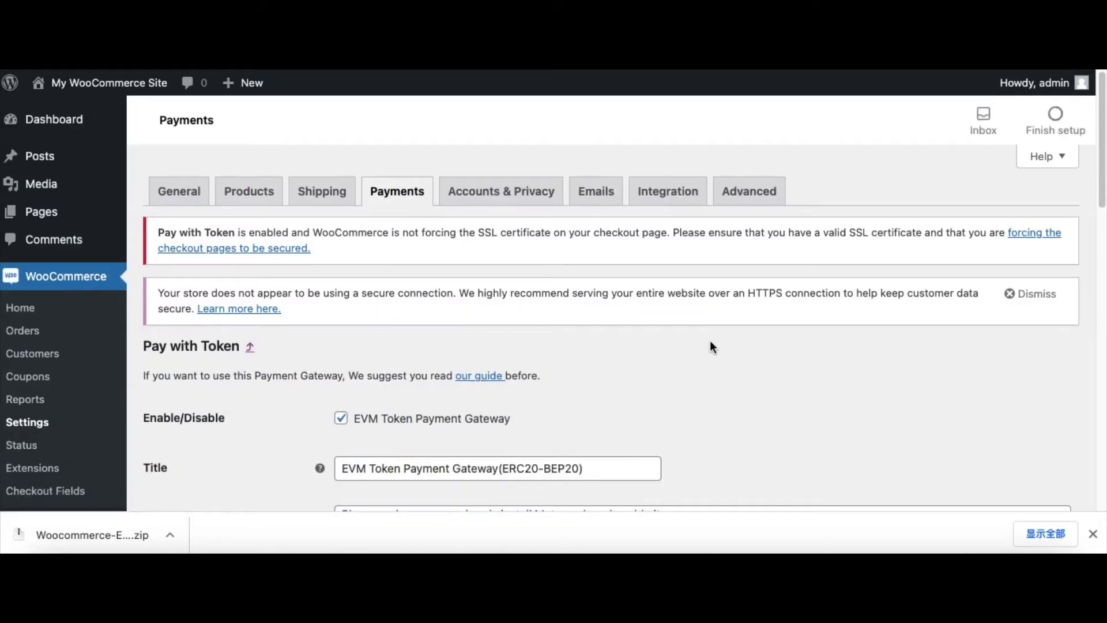
Review the SSL warning notice and the payment method's Title value
scroll(686, 336, down, 1)
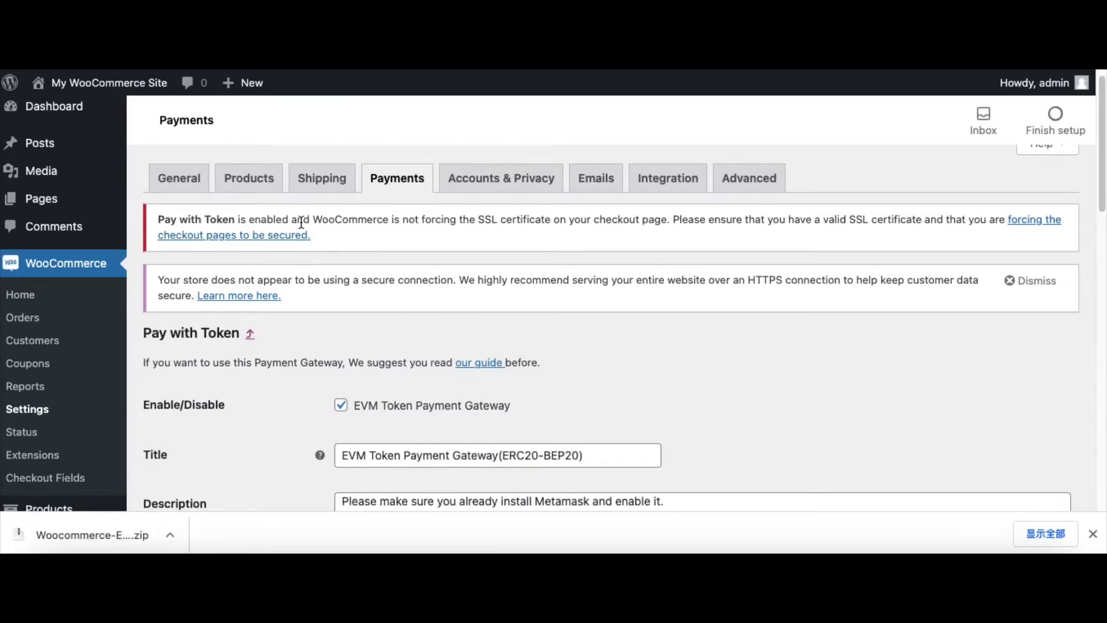
double_click(486, 221)
click(466, 236)
scroll(717, 378, down, 5)
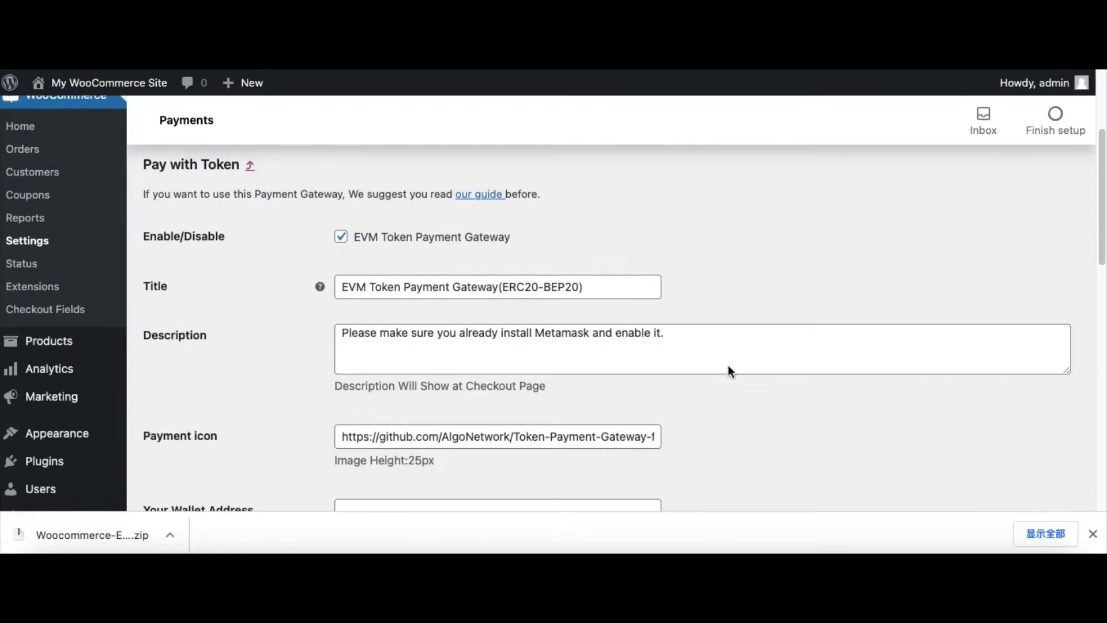
scroll(467, 214, up, 1)
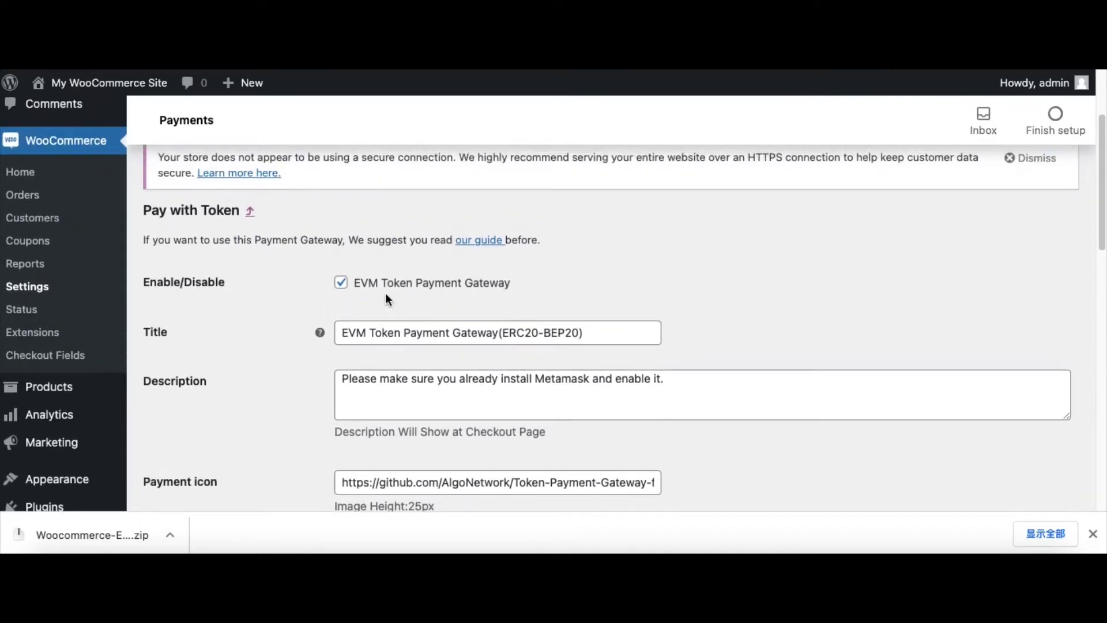
scroll(588, 294, down, 2)
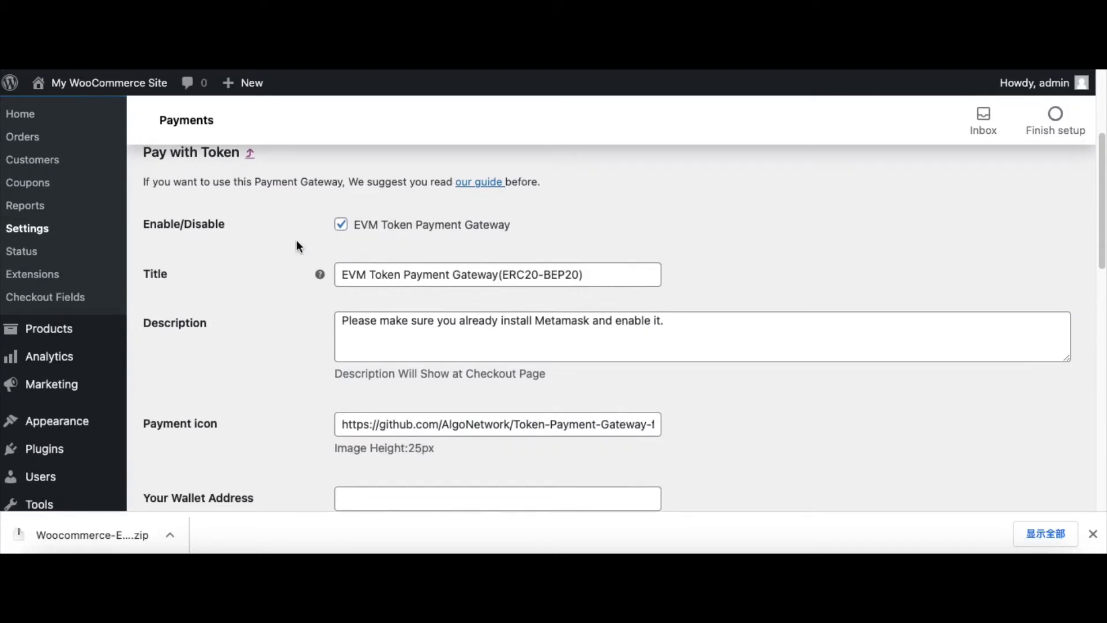
scroll(251, 242, up, 1)
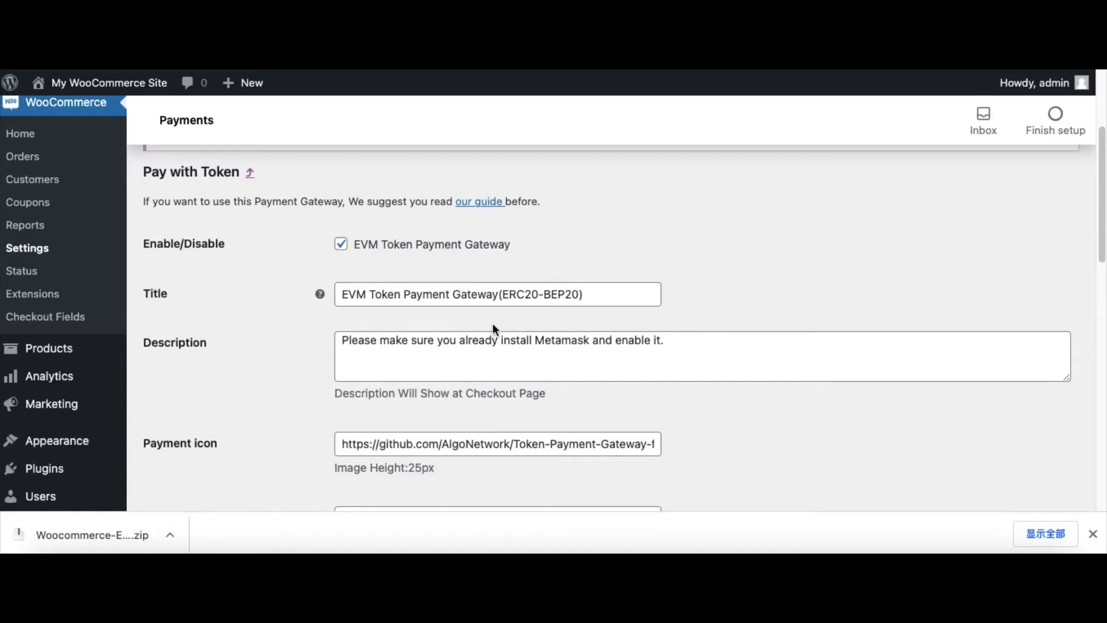
click(372, 306)
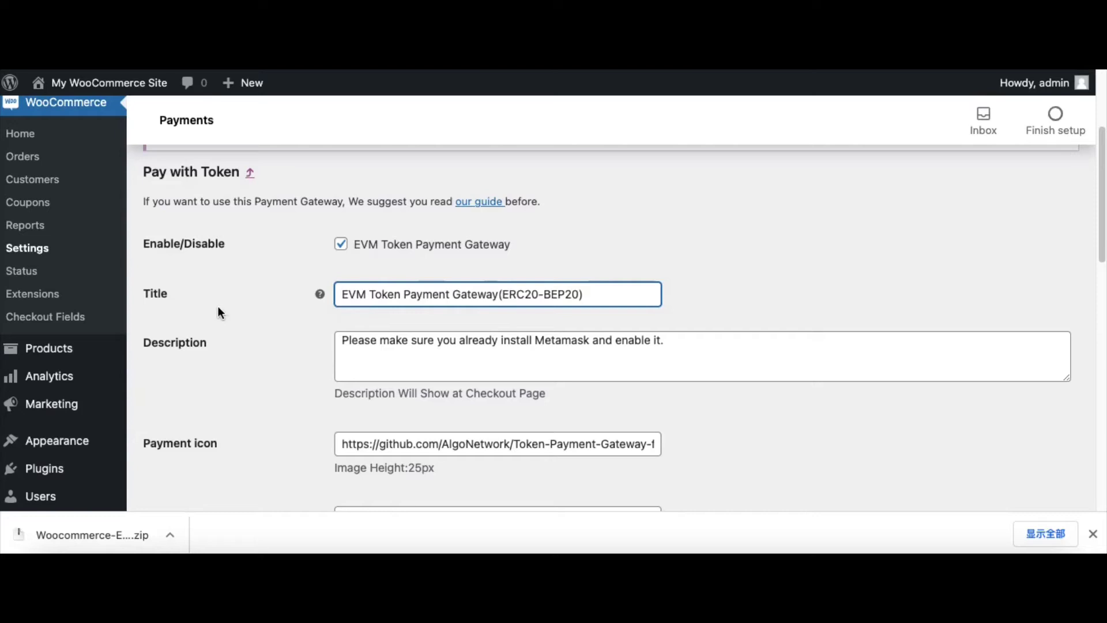
drag(593, 296, 234, 297)
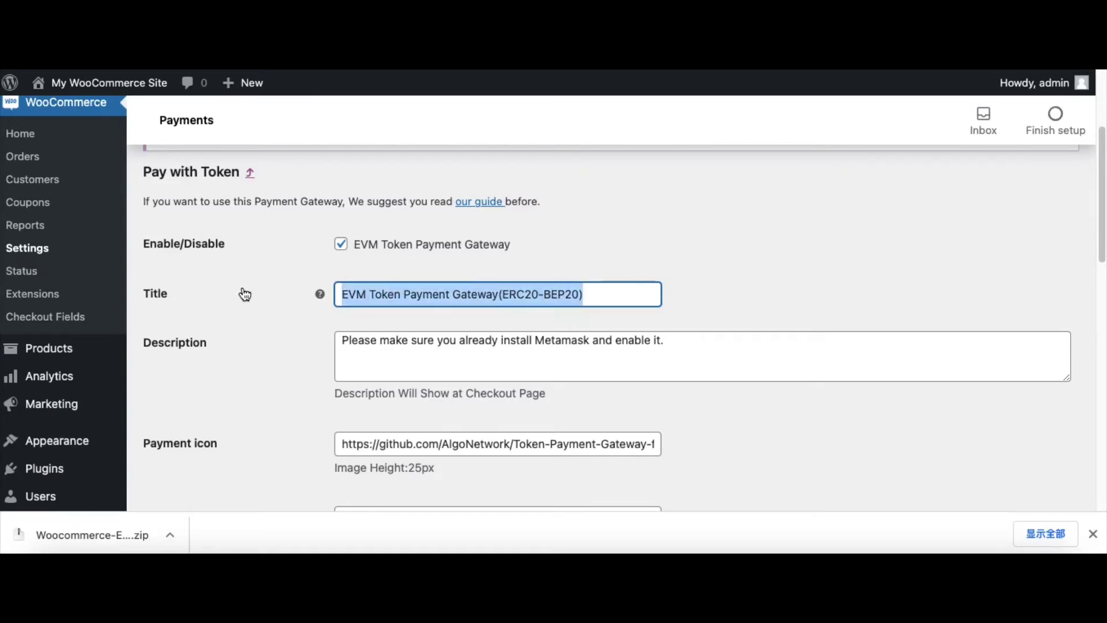
click(604, 296)
click(751, 329)
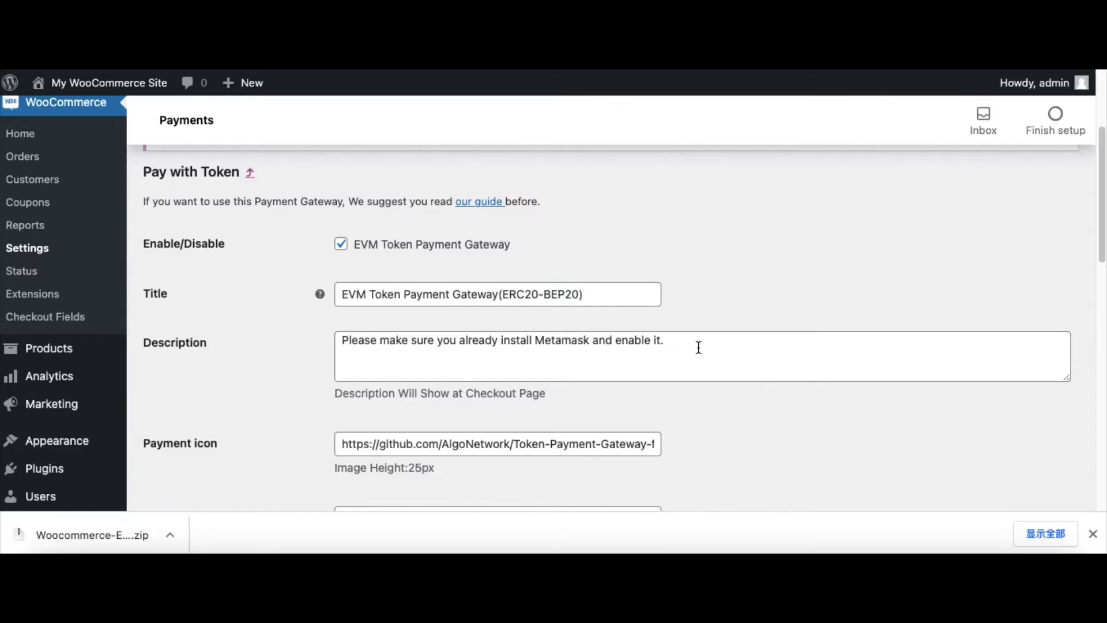
Check the Description and confirm the Payment icon URL ends in token.png
scroll(704, 346, down, 1)
drag(714, 328, 319, 317)
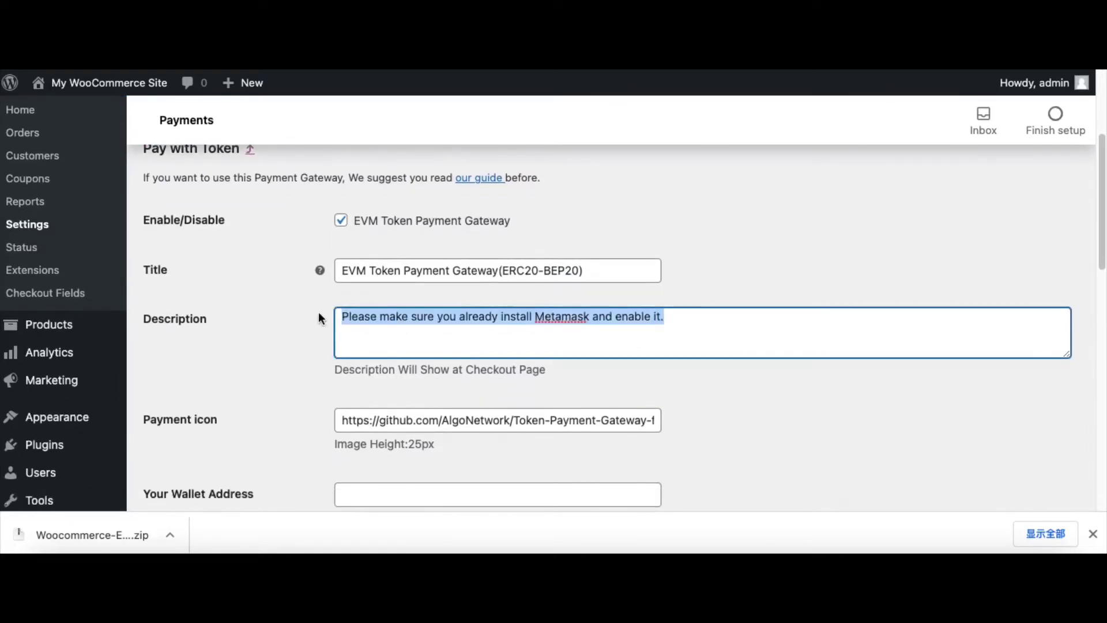
click(692, 334)
scroll(656, 377, down, 3)
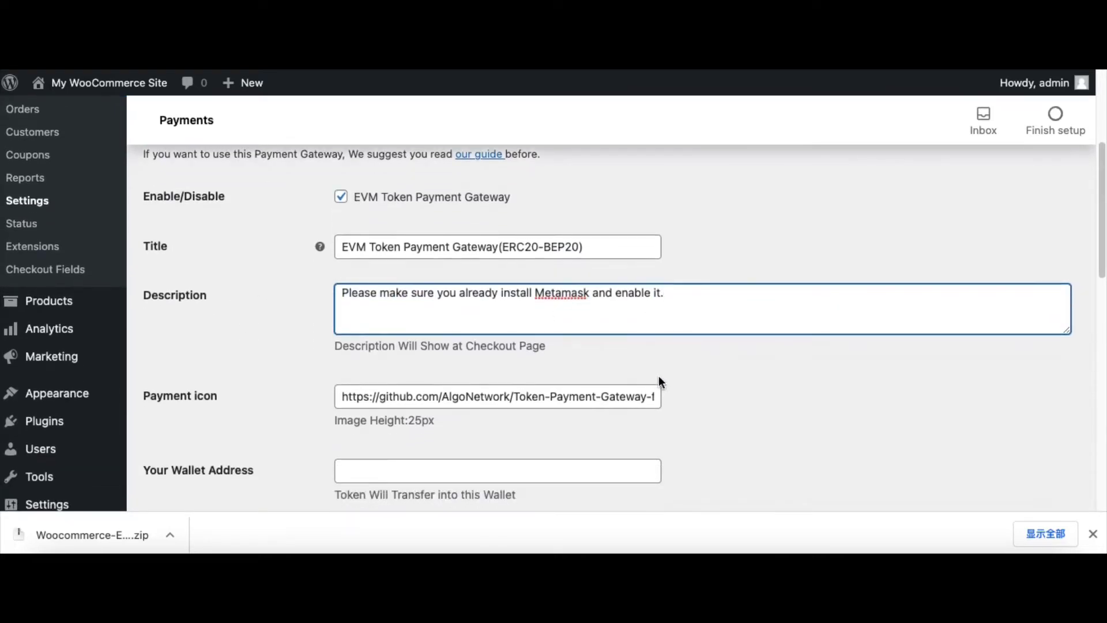
scroll(590, 381, down, 1)
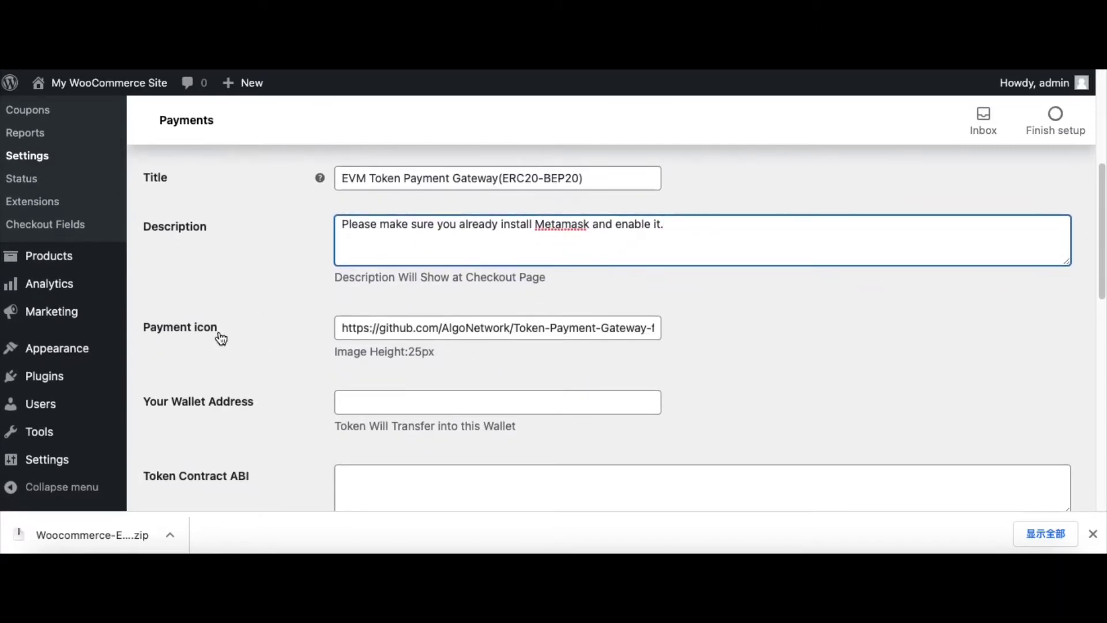
drag(358, 328, 665, 333)
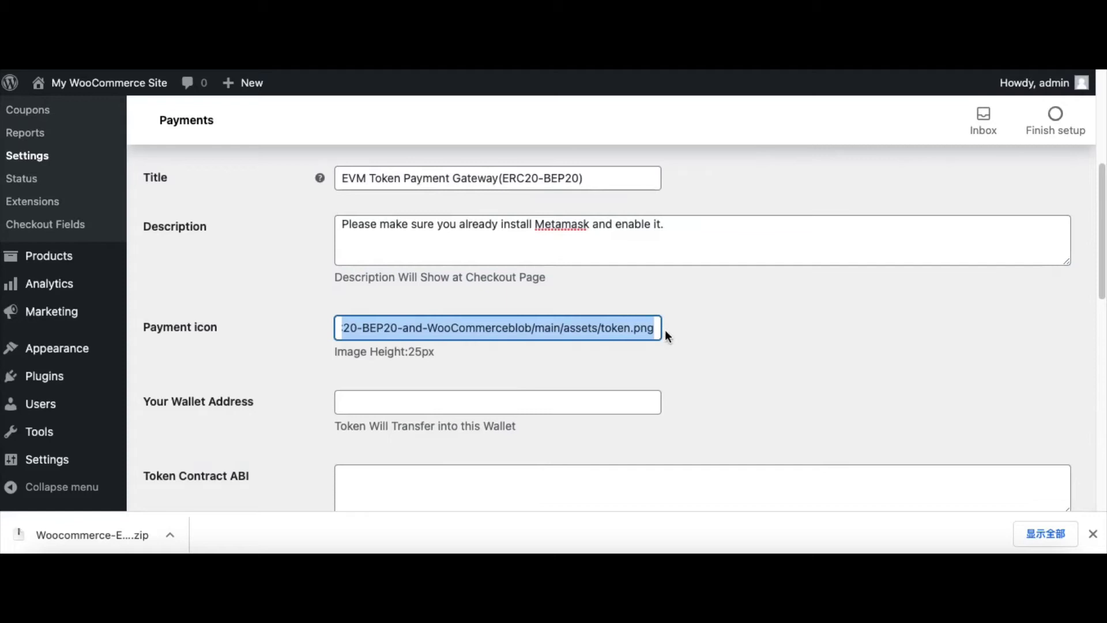
click(650, 328)
double_click(646, 329)
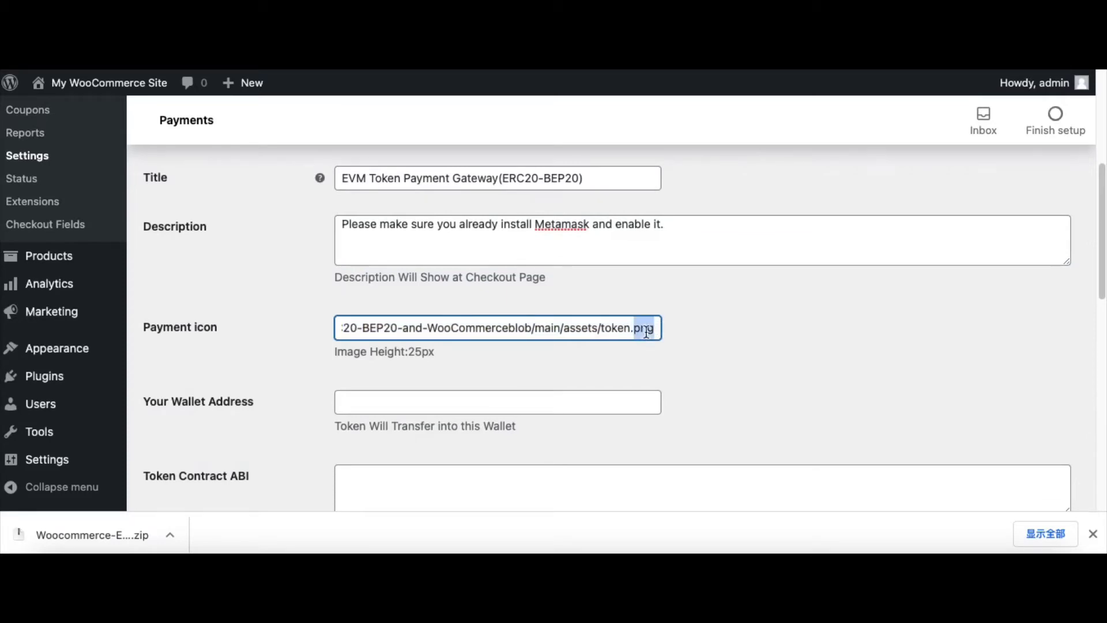
click(646, 329)
double_click(645, 330)
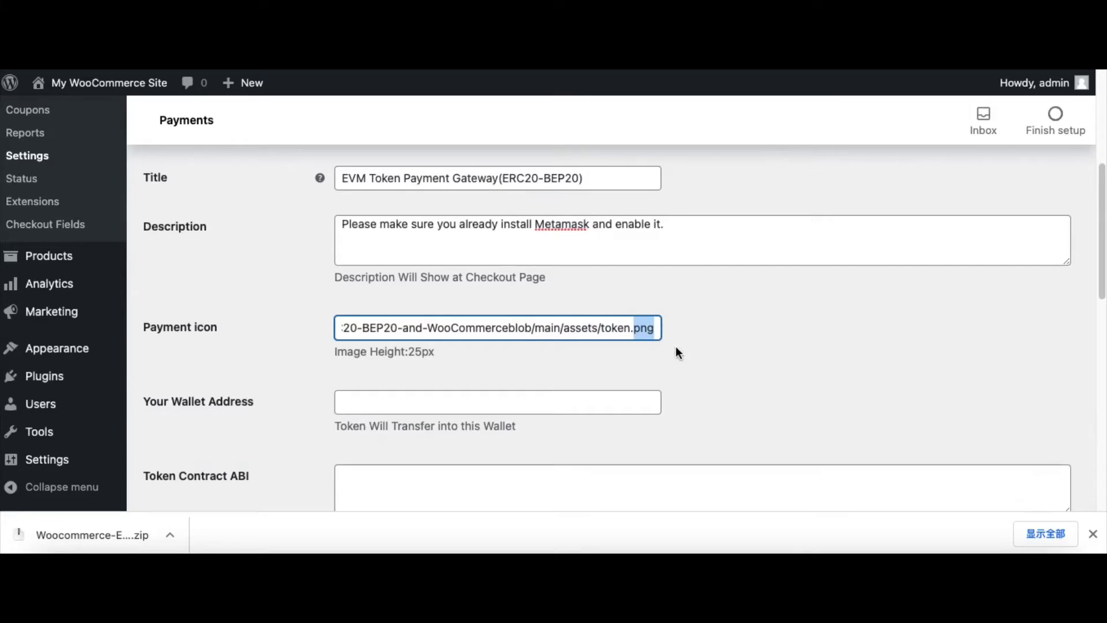
click(436, 351)
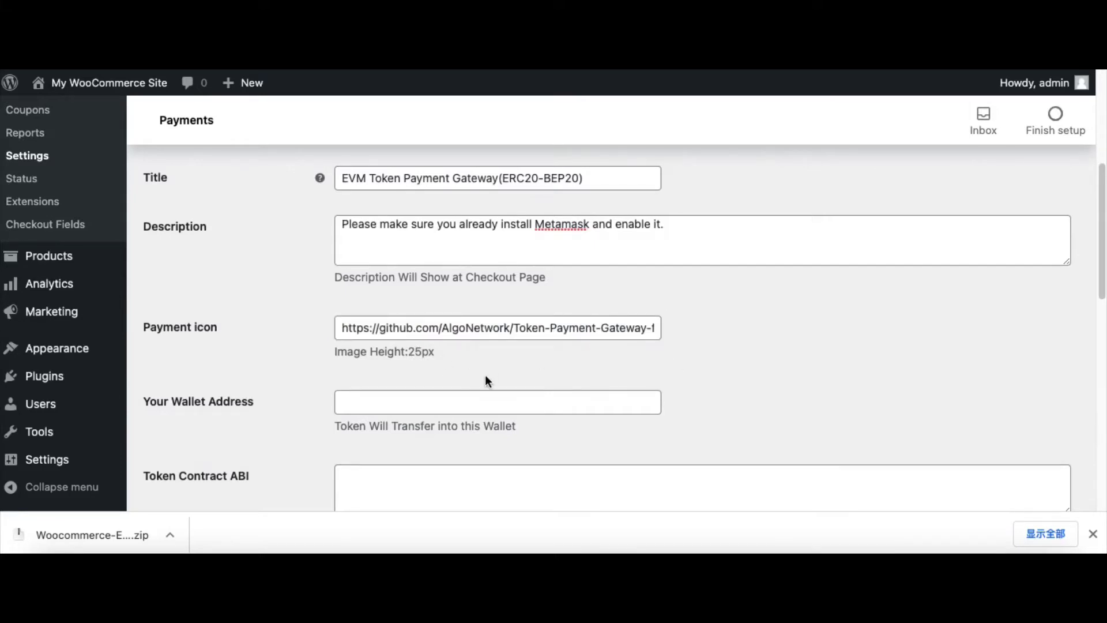
scroll(484, 378, down, 2)
scroll(294, 385, down, 3)
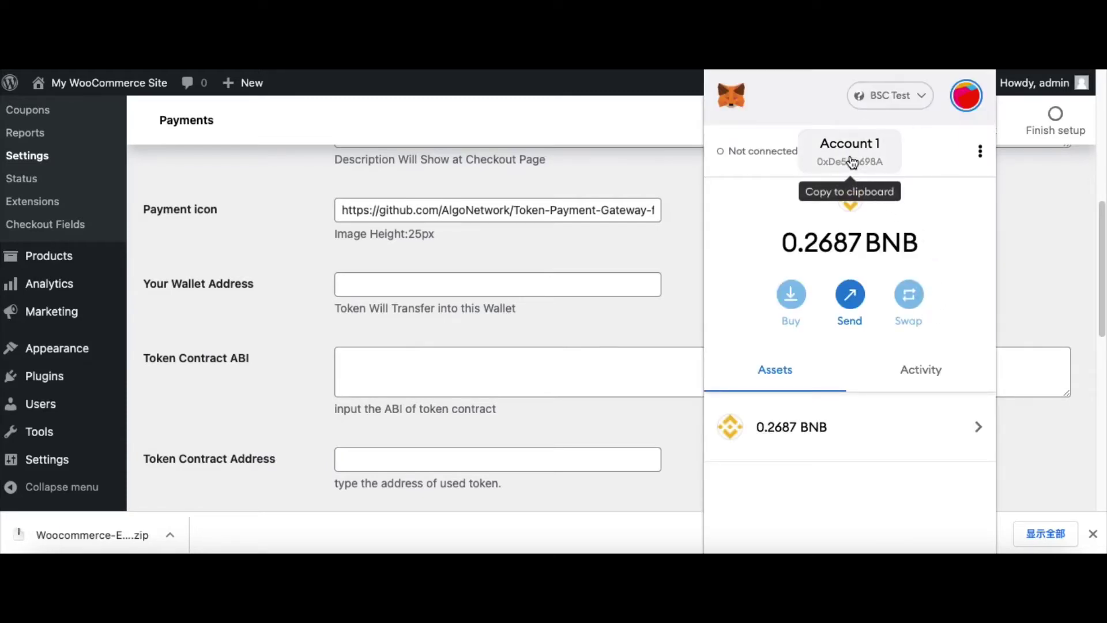
Copy the second MetaMask account's address into Your Wallet Address
click(968, 109)
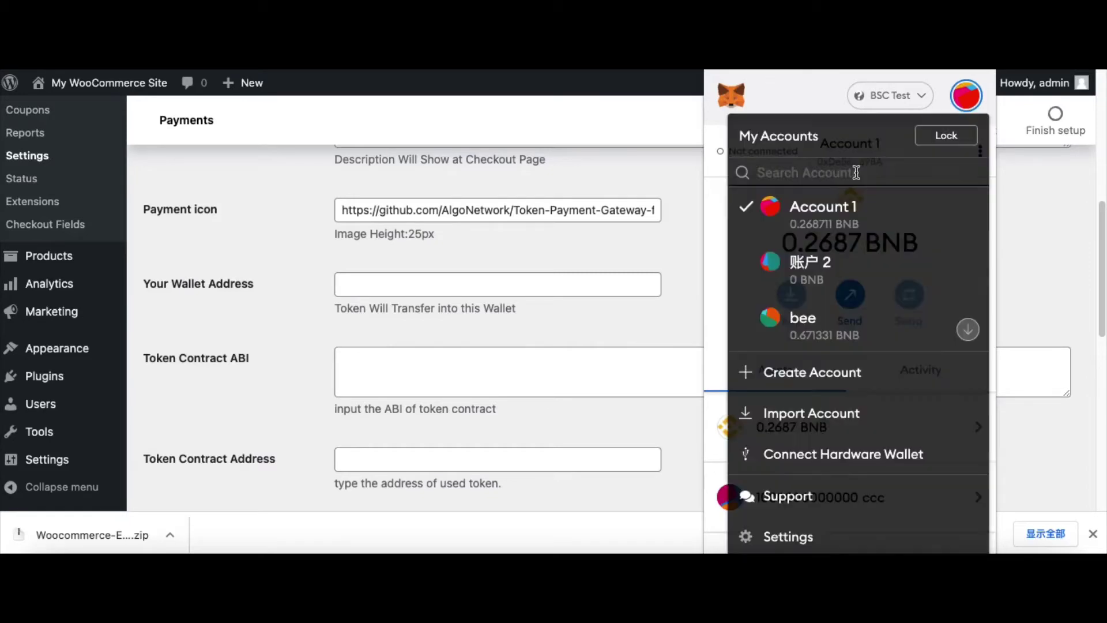
click(819, 266)
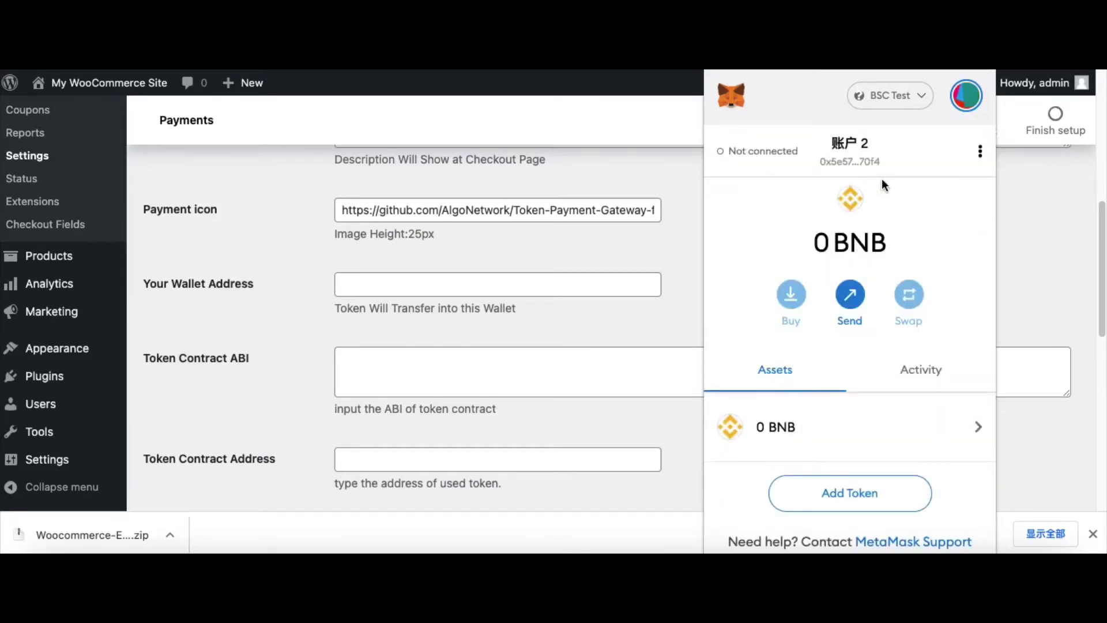
click(865, 152)
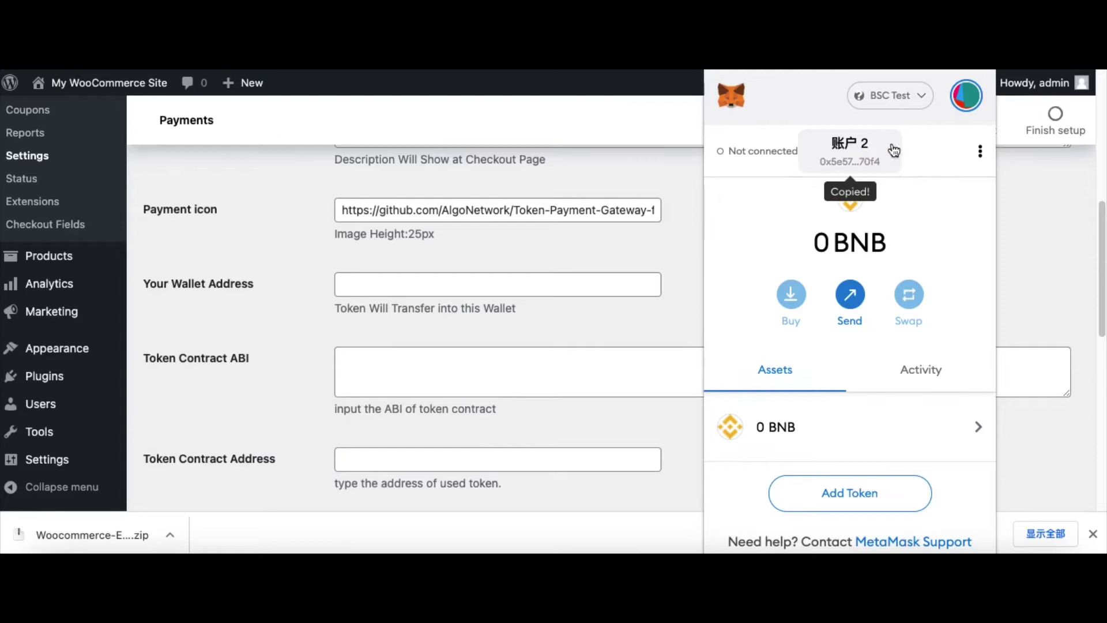
click(731, 304)
key(ctrl+v)
click(730, 299)
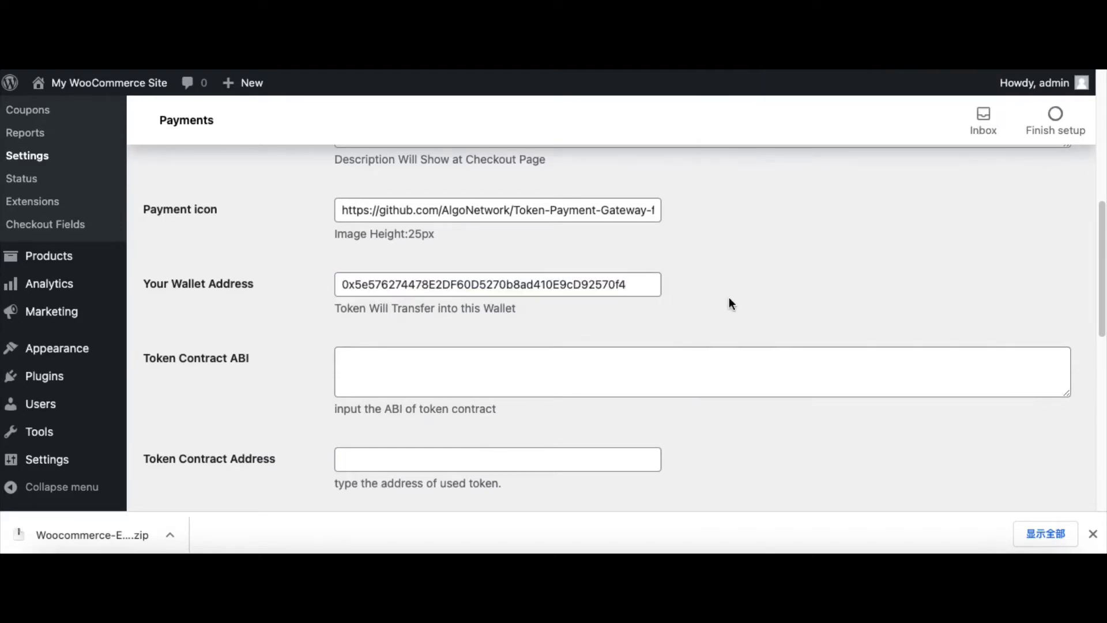
Review the Token Contract ABI field and the chainlist.org hint below it
scroll(634, 320, down, 1)
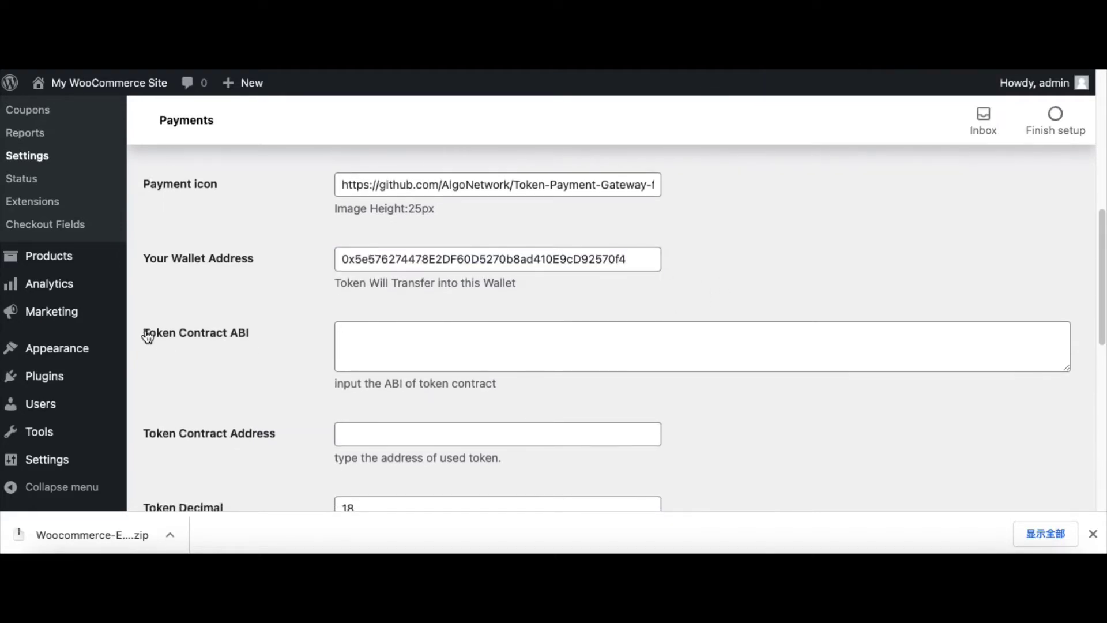
drag(268, 340, 156, 344)
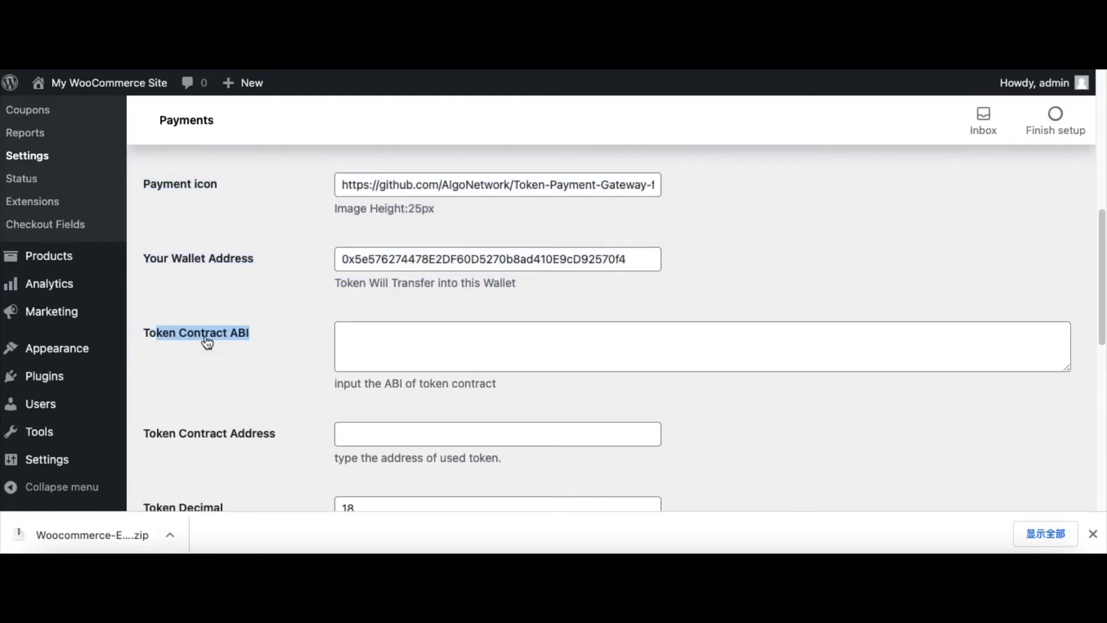
click(842, 294)
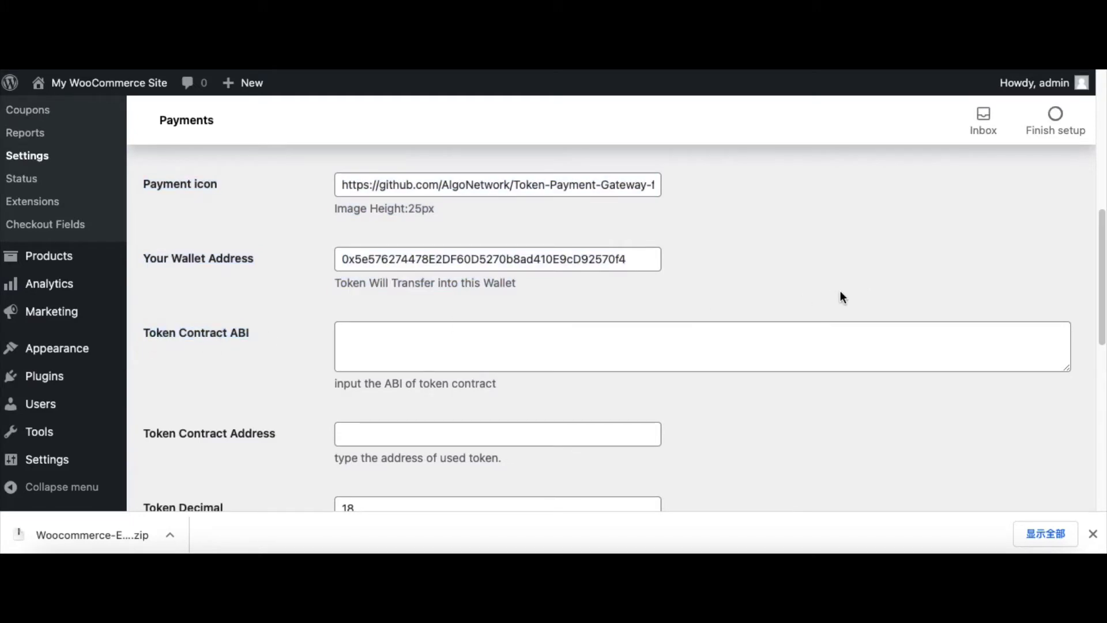
click(261, 341)
scroll(559, 340, down, 3)
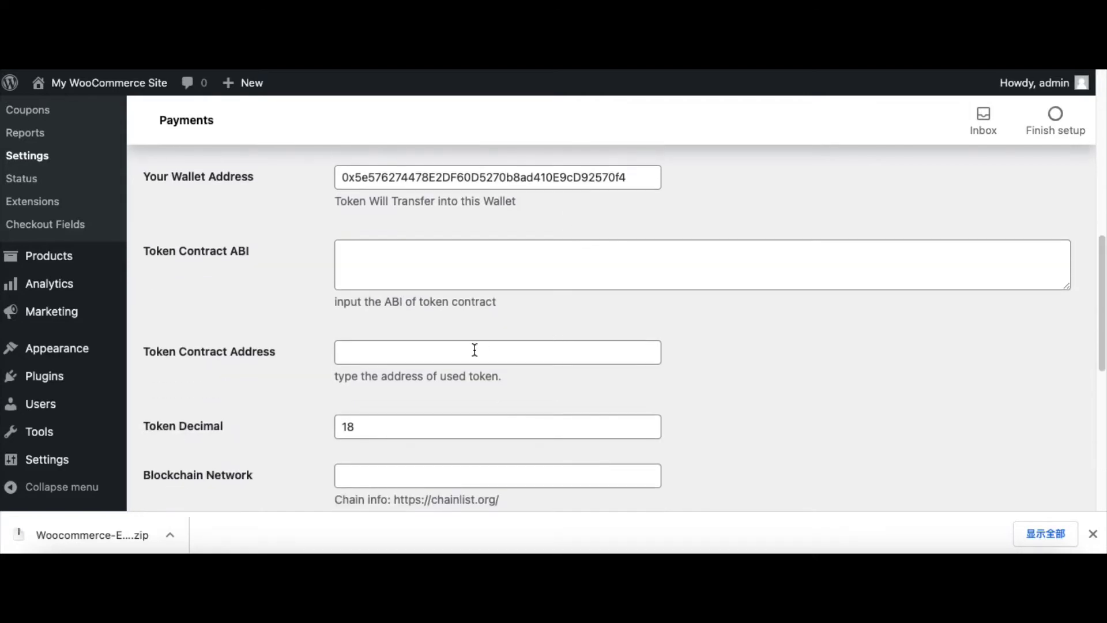
scroll(489, 346, up, 2)
scroll(501, 240, down, 3)
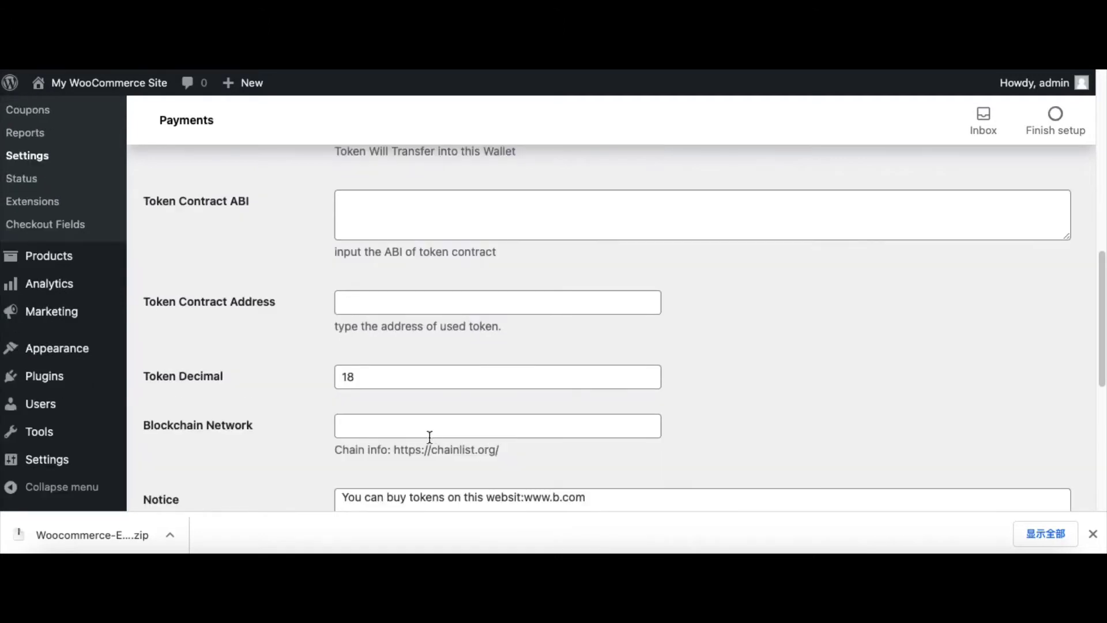
drag(393, 452, 570, 451)
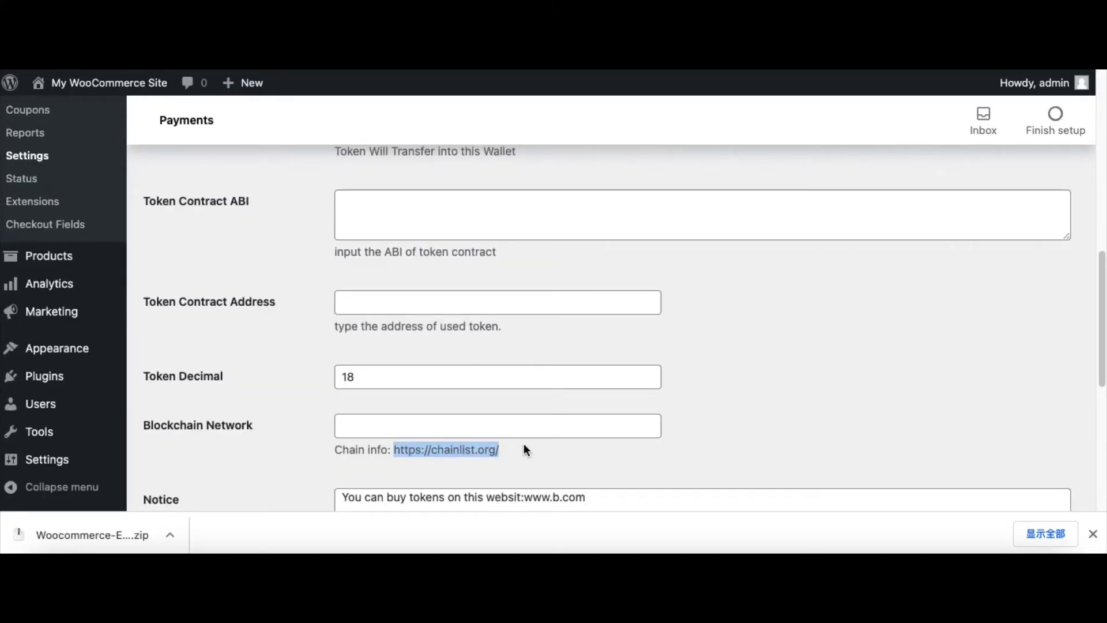
Open chainlist.org and browse its network list after a trial search
click(545, 418)
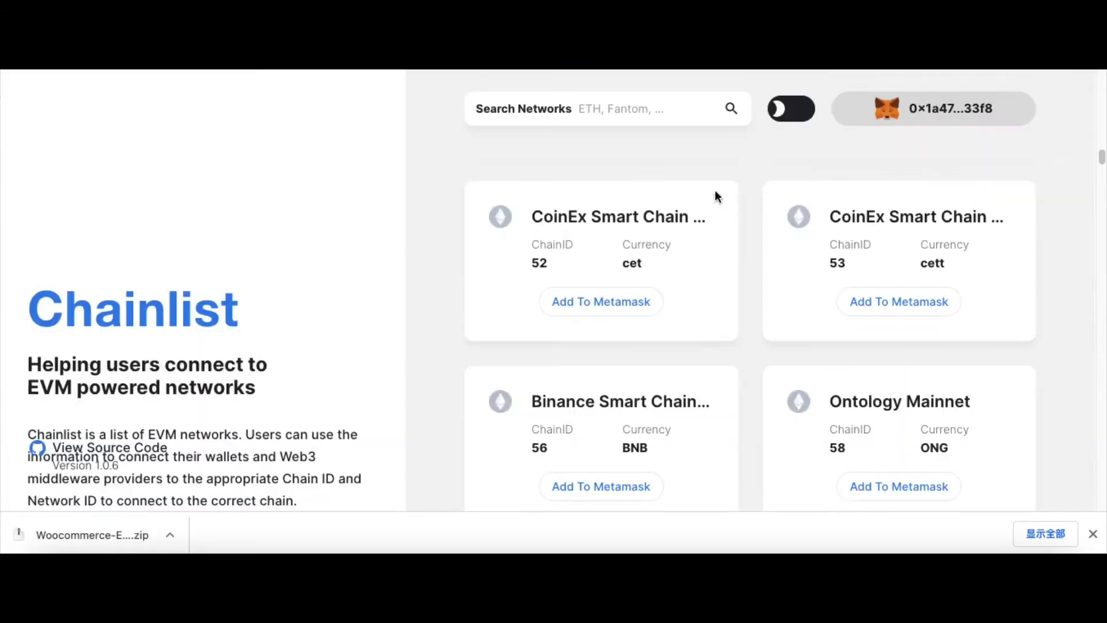
click(645, 105)
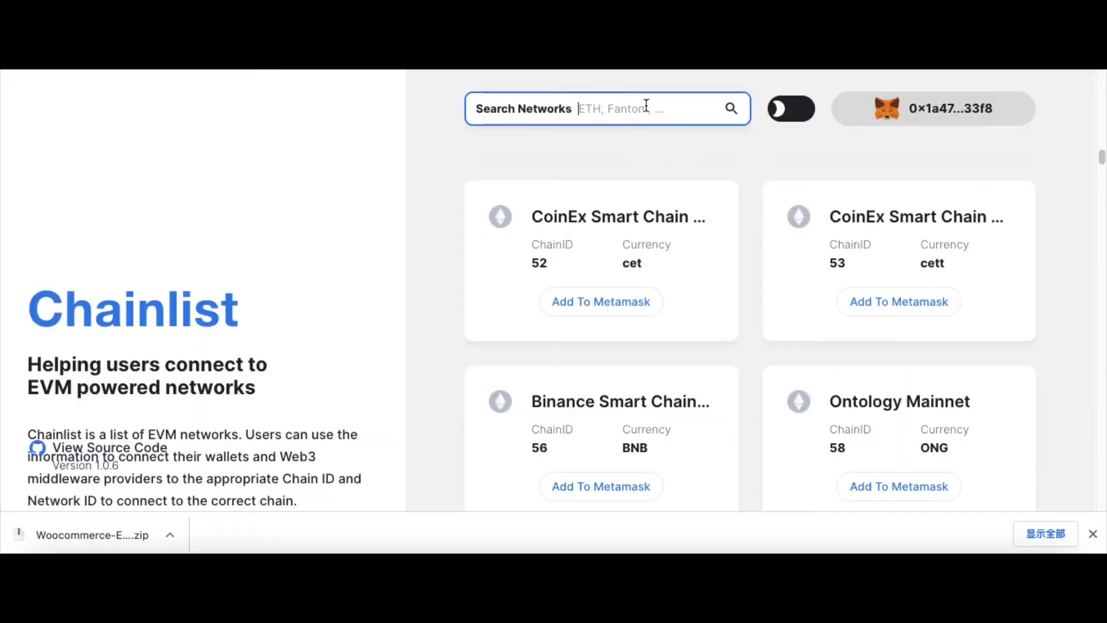
text(bina)
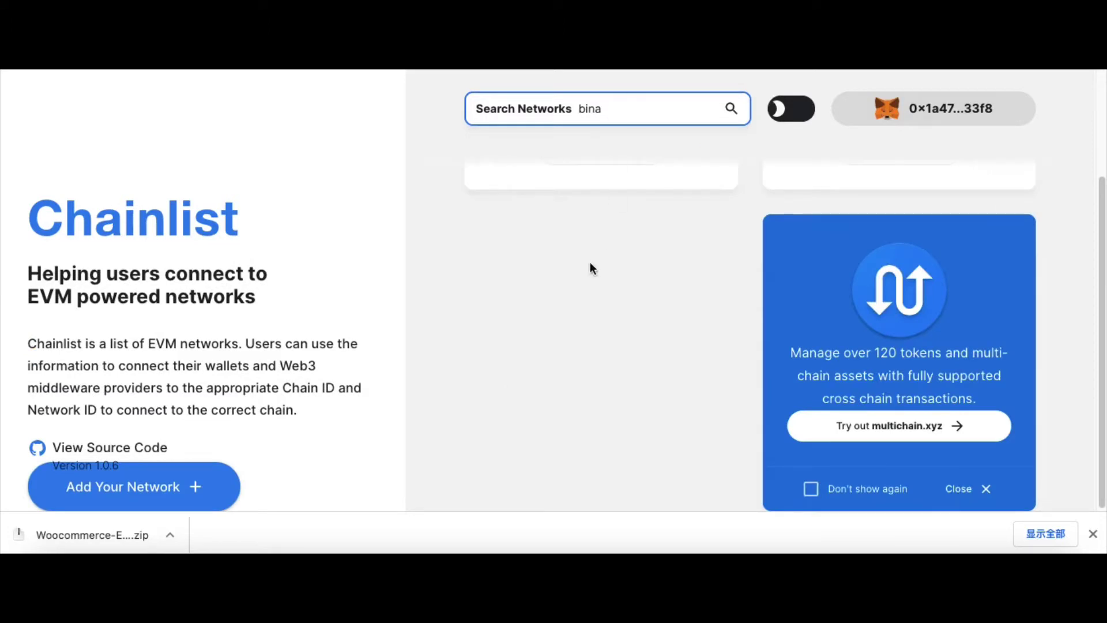
drag(699, 111, 568, 113)
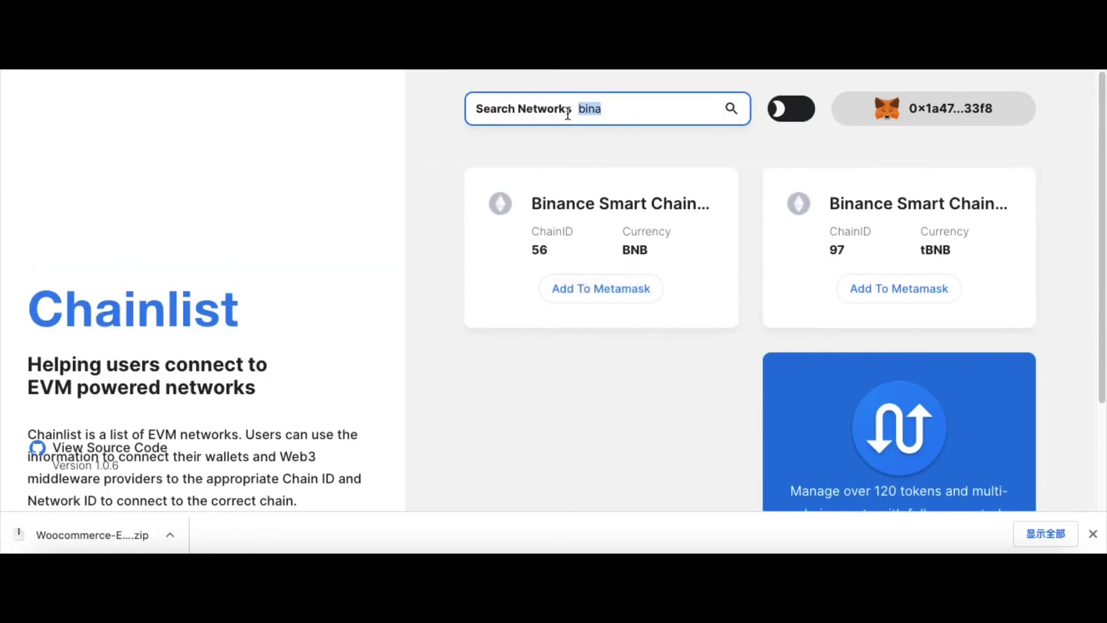
text(=)
key(BackSpace)
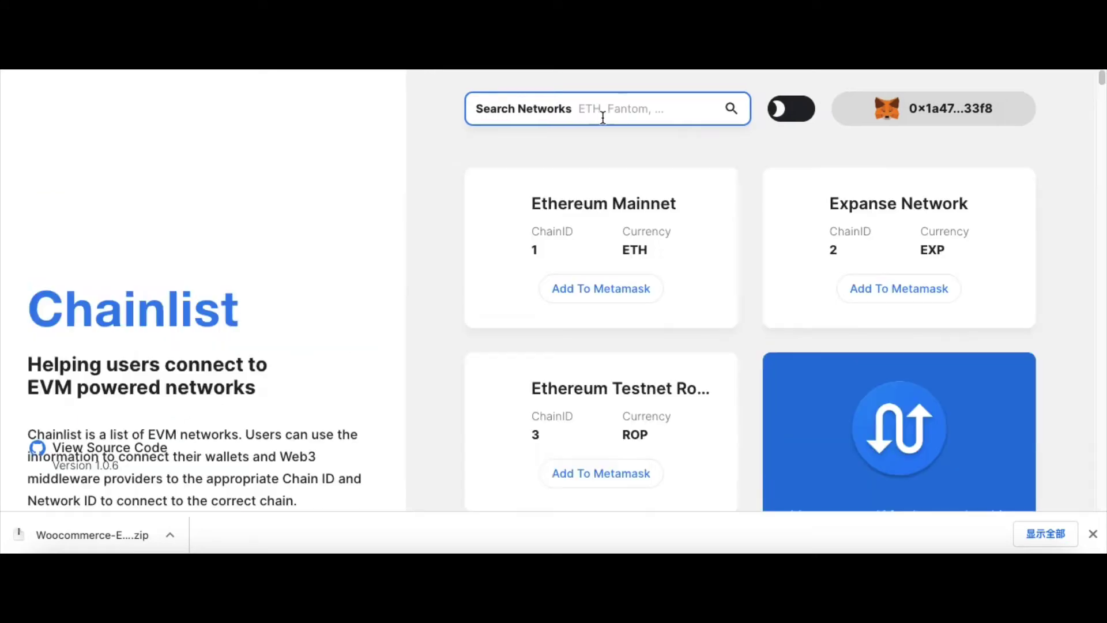
scroll(1008, 358, down, 2)
scroll(1009, 358, down, 5)
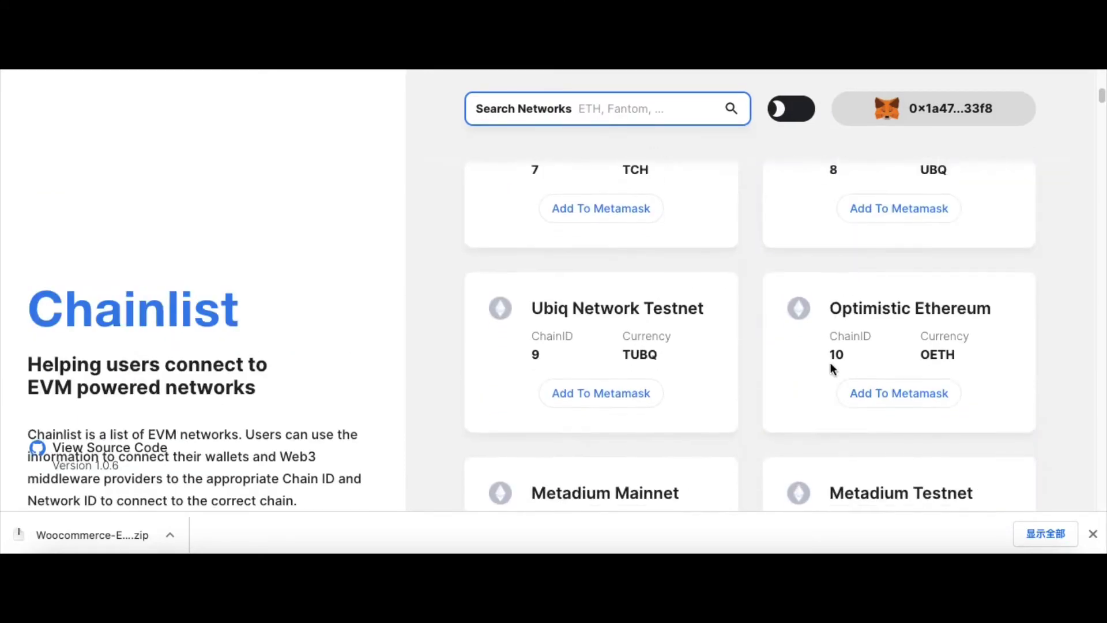
scroll(997, 363, down, 6)
scroll(826, 322, down, 3)
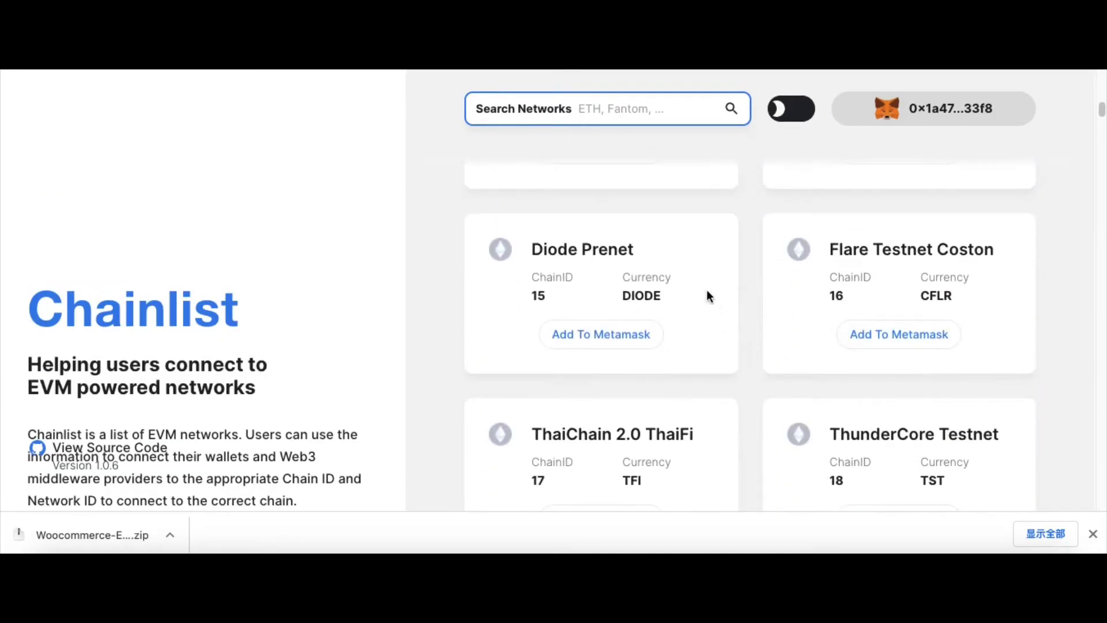
scroll(749, 306, down, 5)
click(912, 383)
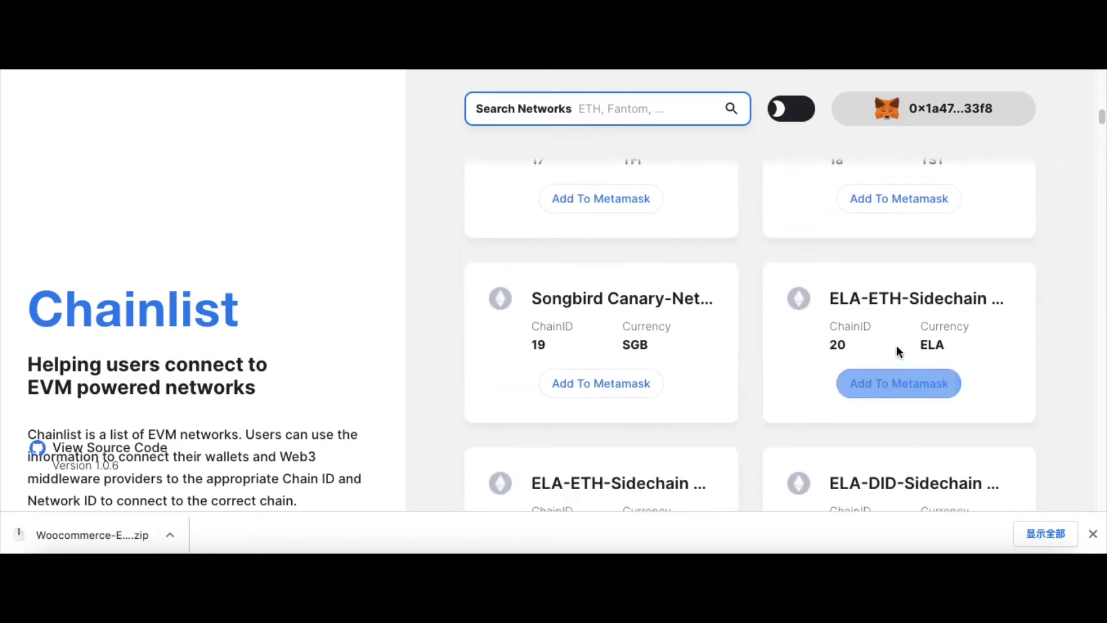
scroll(749, 276, up, 1)
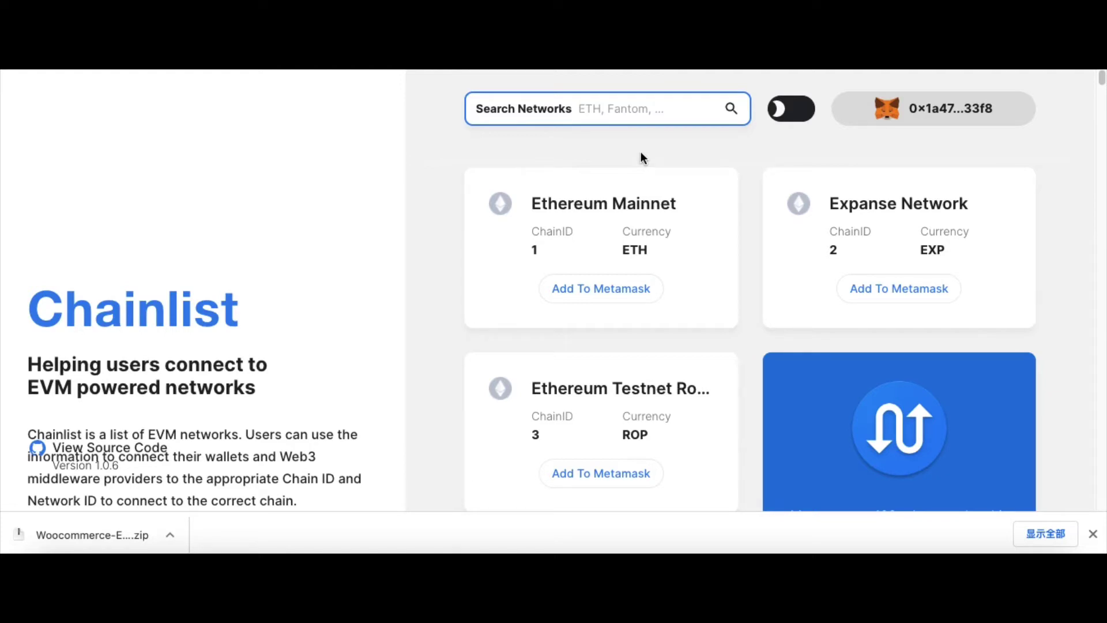
Search for Binance networks and pick out mainnet ChainID 56 and testnet ChainID 97
text(binac)
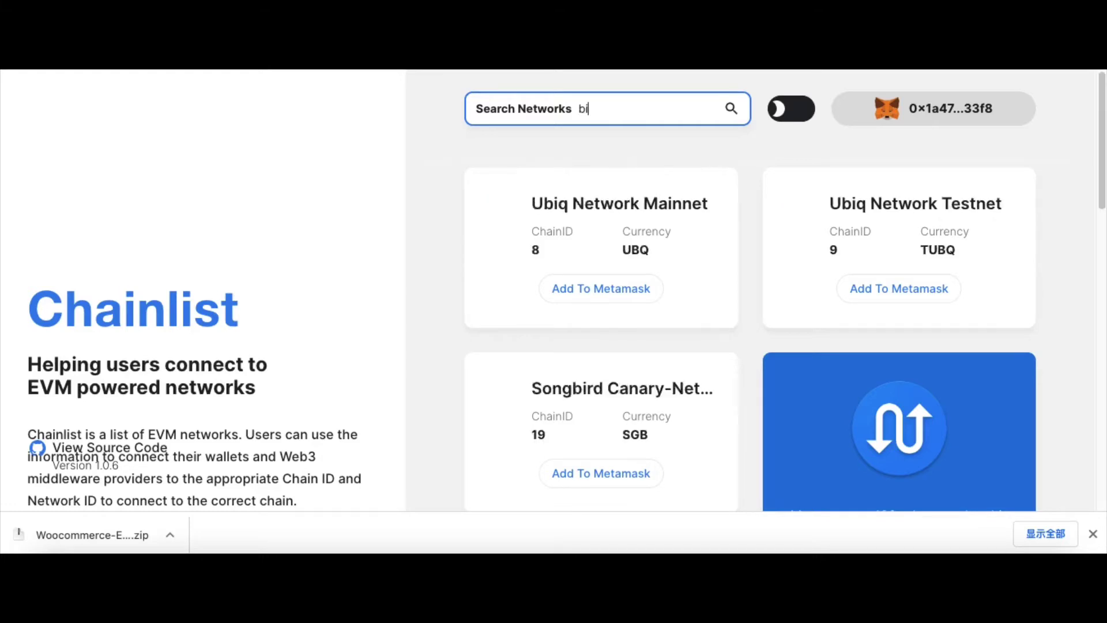
key(BackSpace)
key(BackSpace)
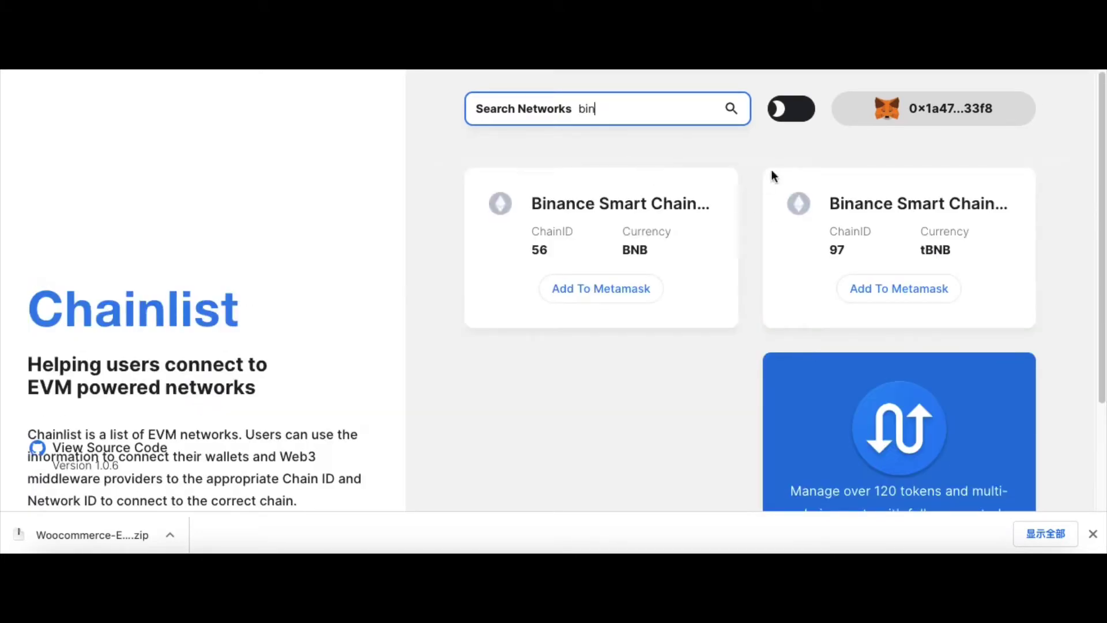
double_click(539, 249)
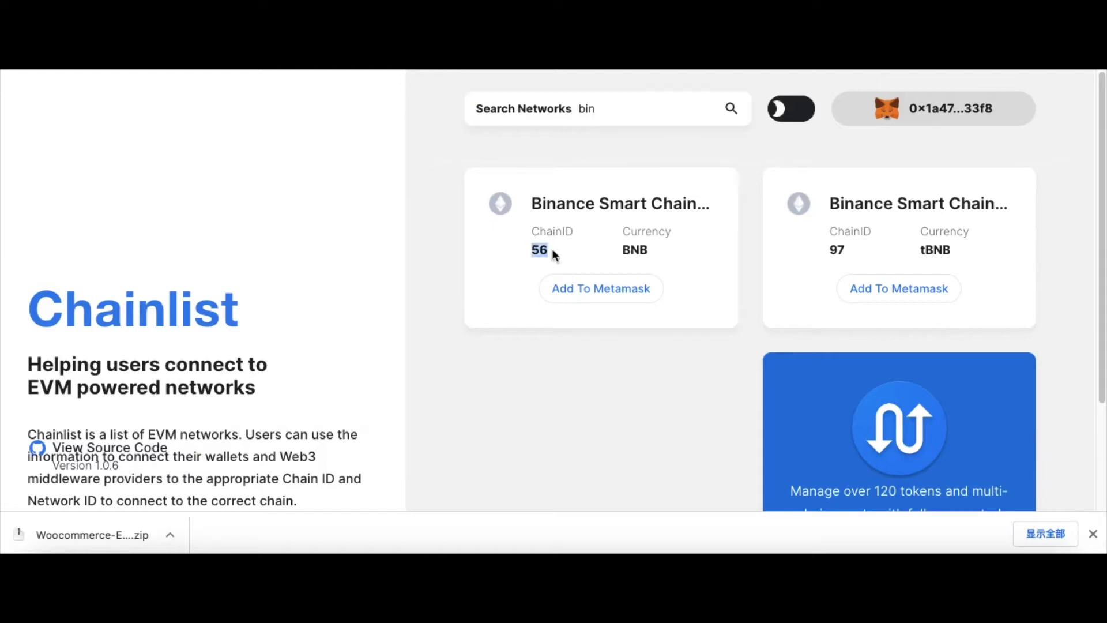
click(586, 258)
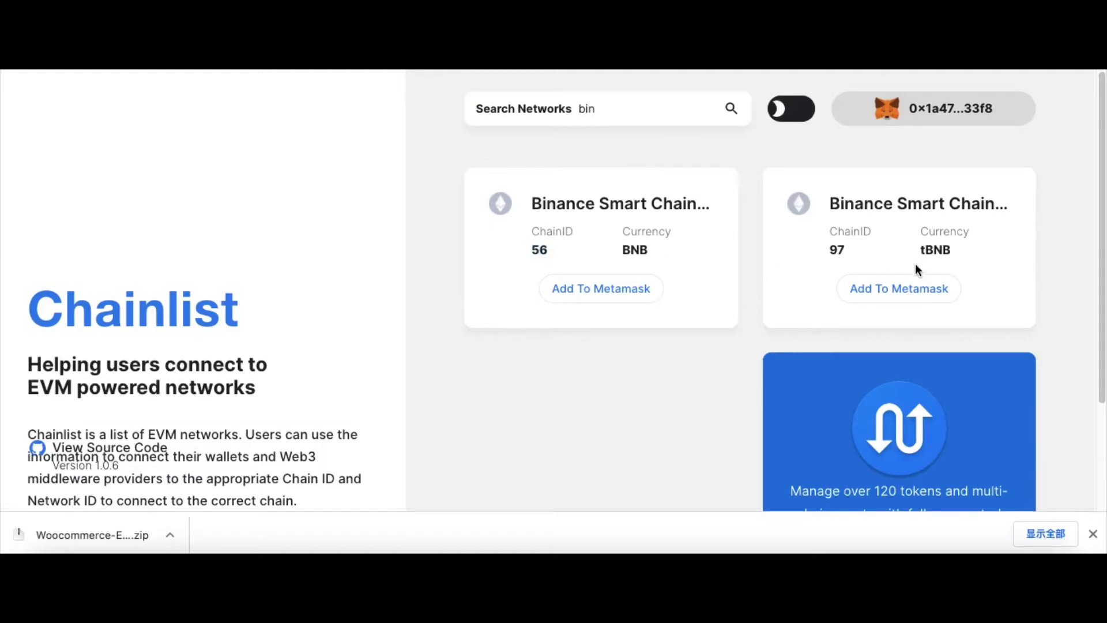
drag(906, 203, 1036, 210)
click(951, 225)
drag(866, 251, 832, 252)
click(831, 252)
Set the gateway's Blockchain Network to 97, then go to the BscScan ccc contract tab
key(ctrl+Tab)
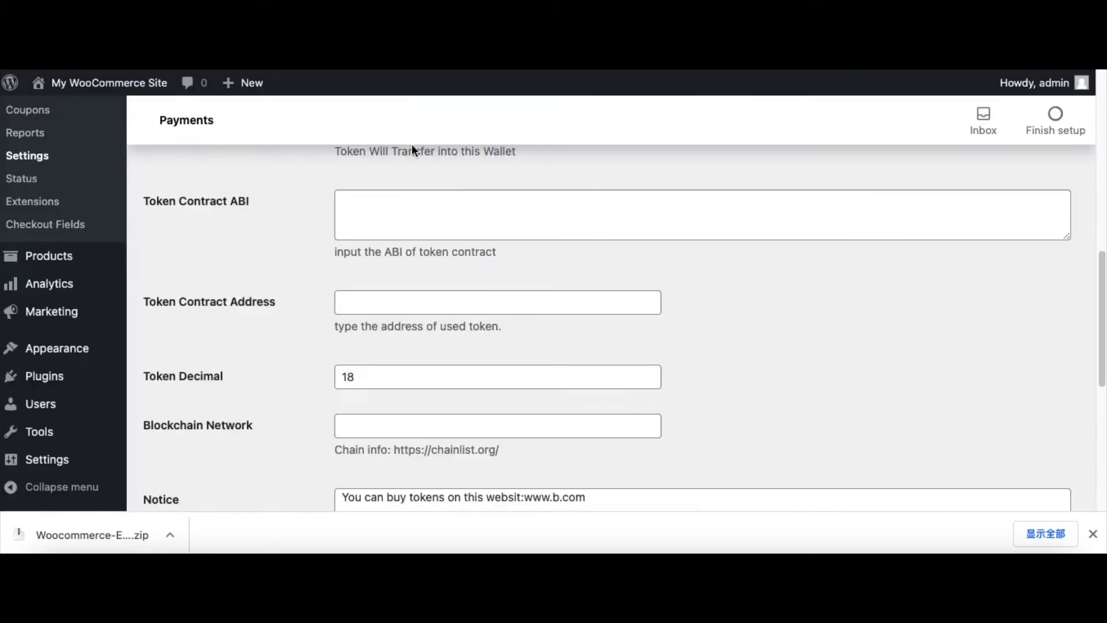
click(381, 428)
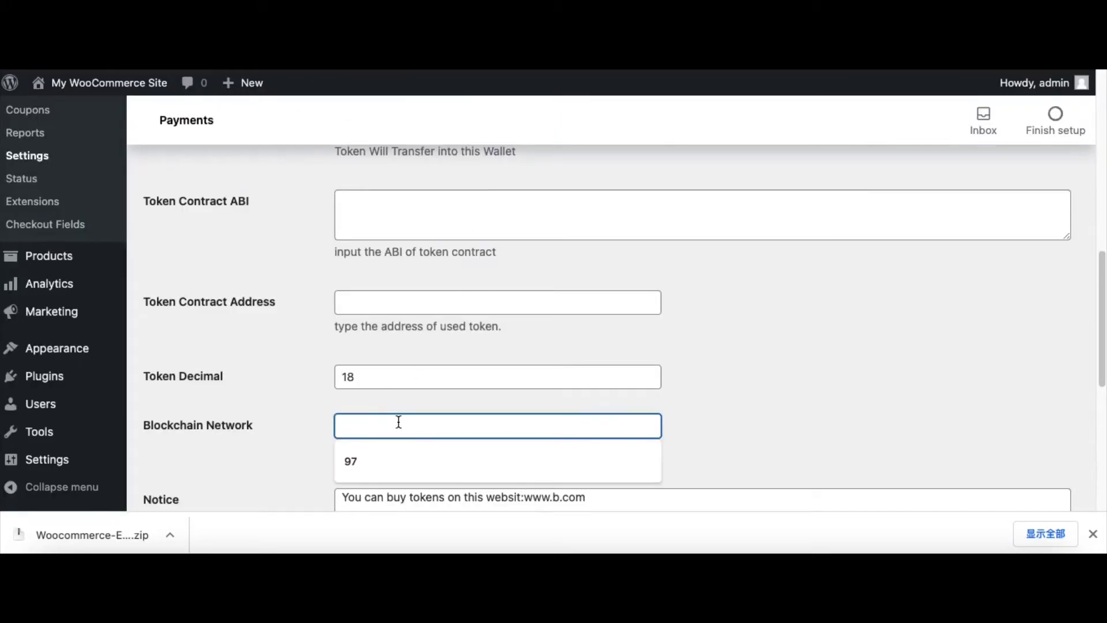
click(368, 461)
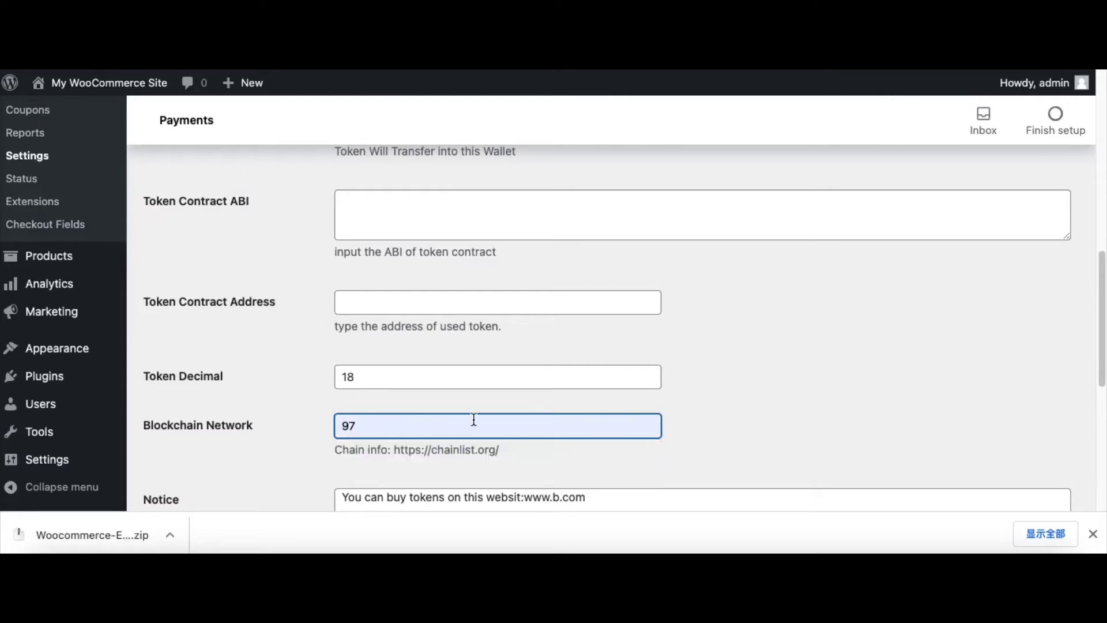
click(635, 376)
click(749, 366)
scroll(741, 383, up, 1)
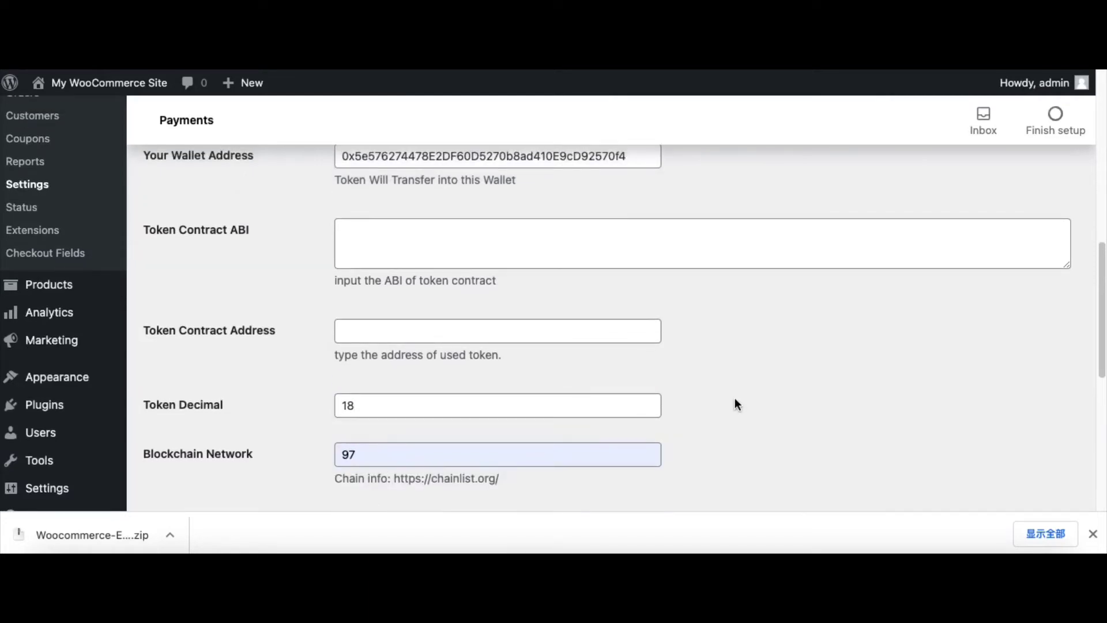
scroll(610, 344, up, 1)
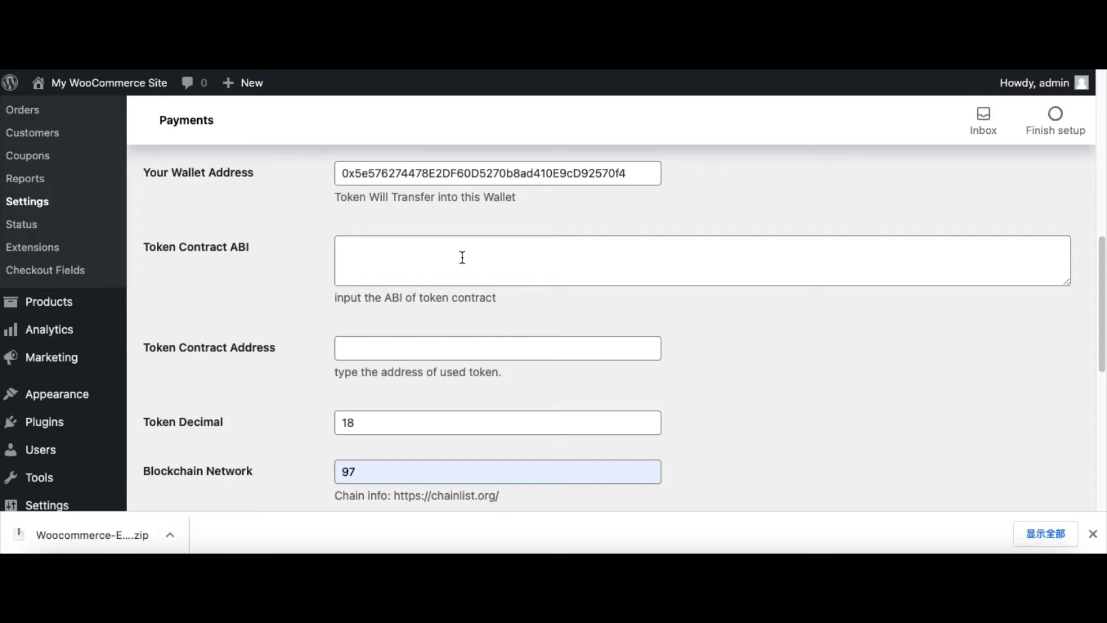
key(ctrl+Tab)
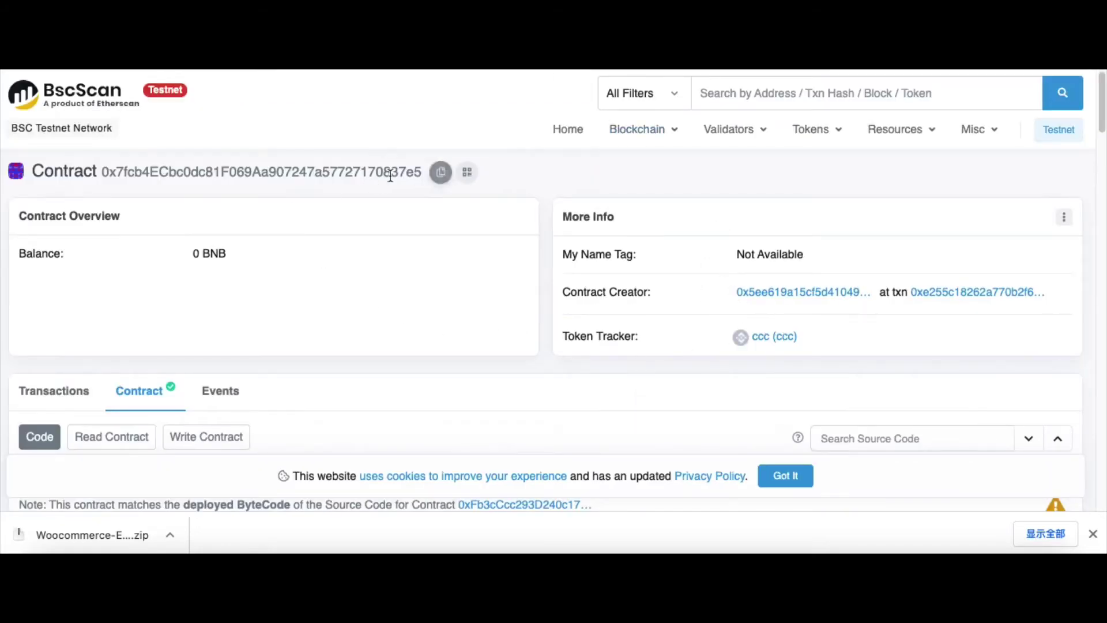
drag(84, 172, 92, 172)
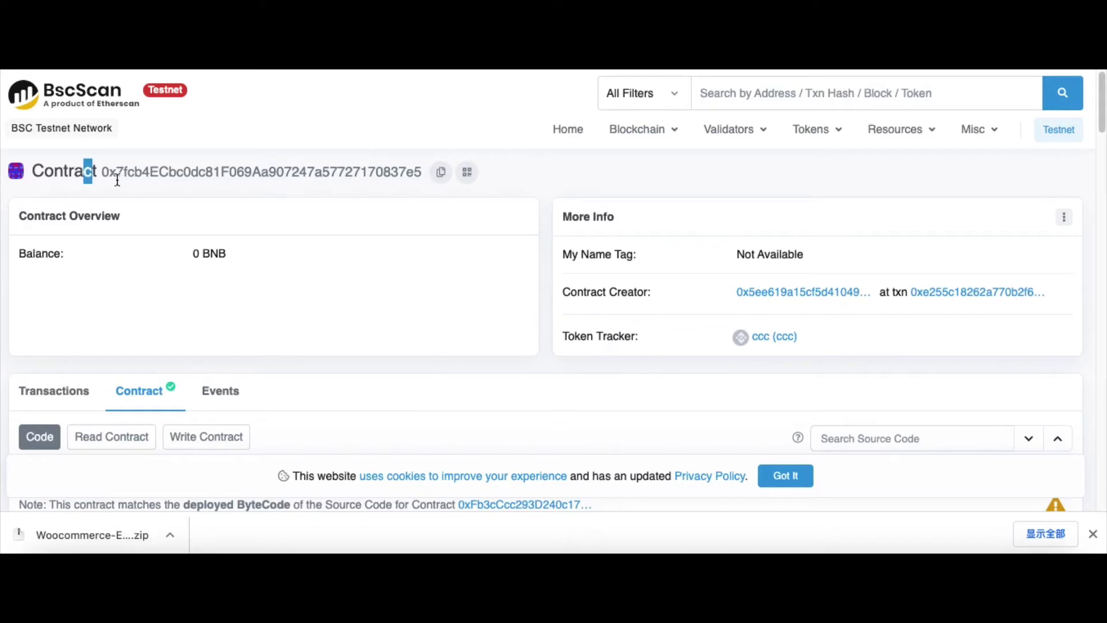
click(449, 179)
key(ctrl+Tab)
key(ctrl+Tab)
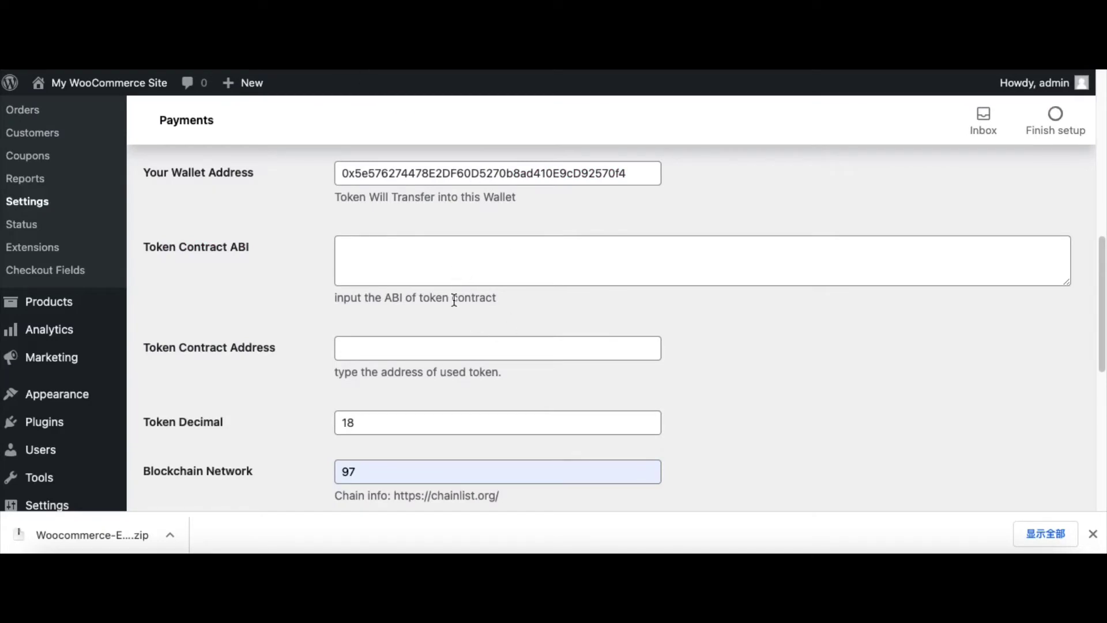
click(419, 346)
key(super+v)
click(709, 376)
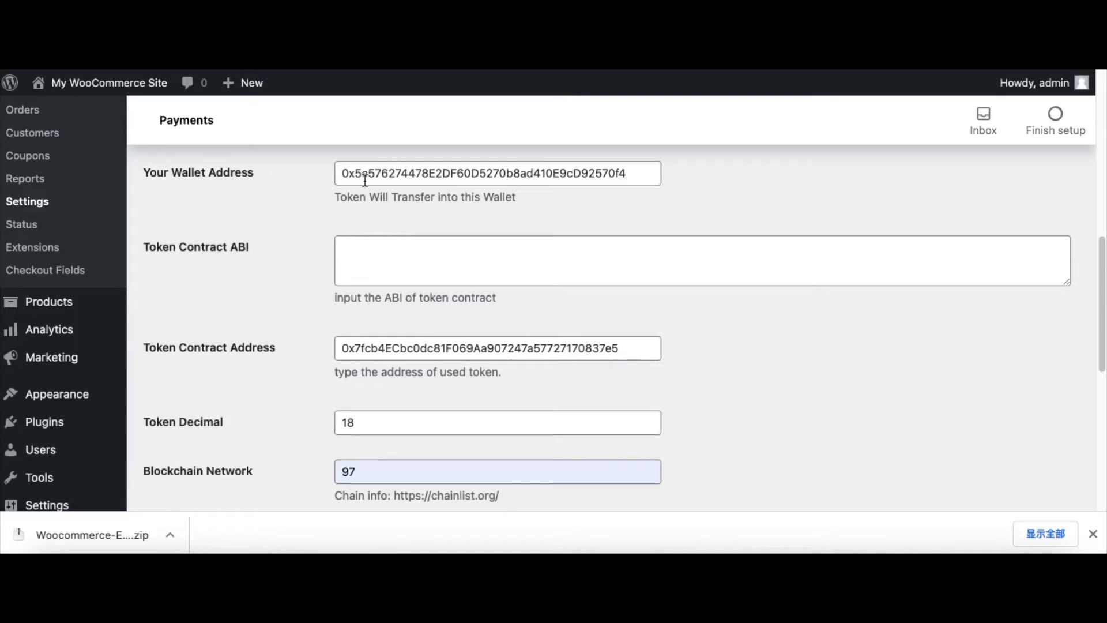
key(ctrl+Tab)
Copy the ccc contract's full ERC20 ABI from BscScan's Contract ABI section
scroll(352, 305, down, 2)
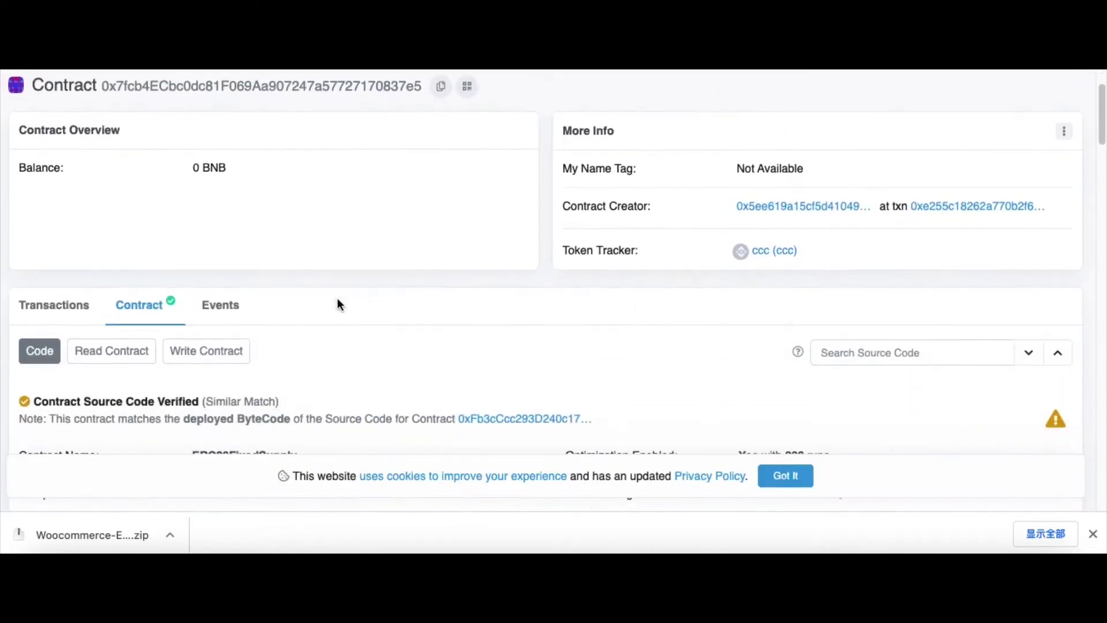
scroll(404, 274, down, 3)
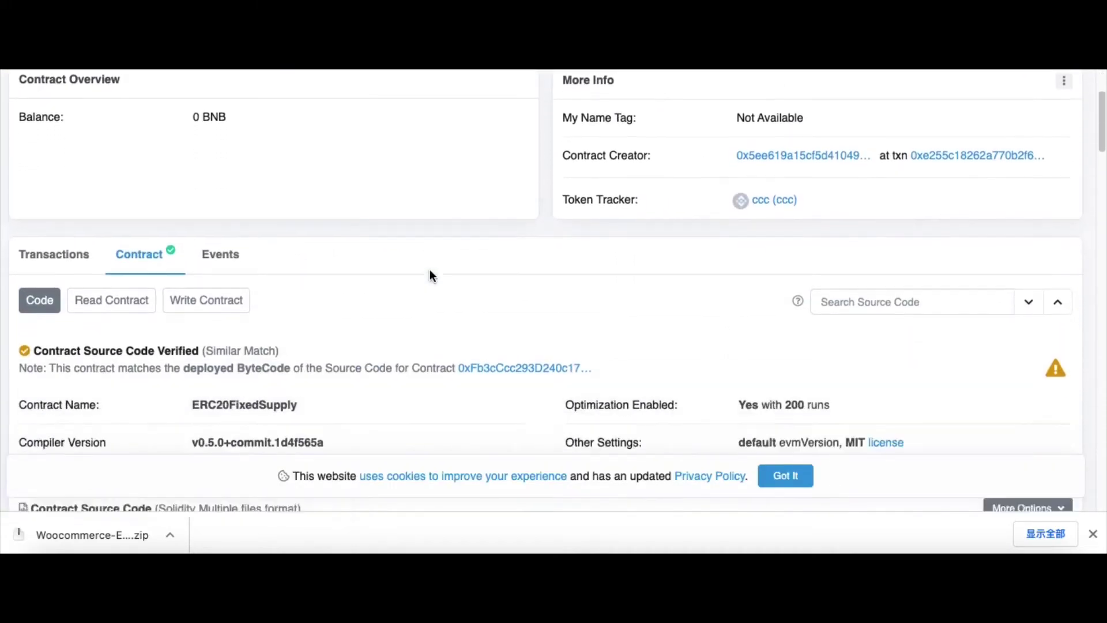
scroll(576, 254, down, 2)
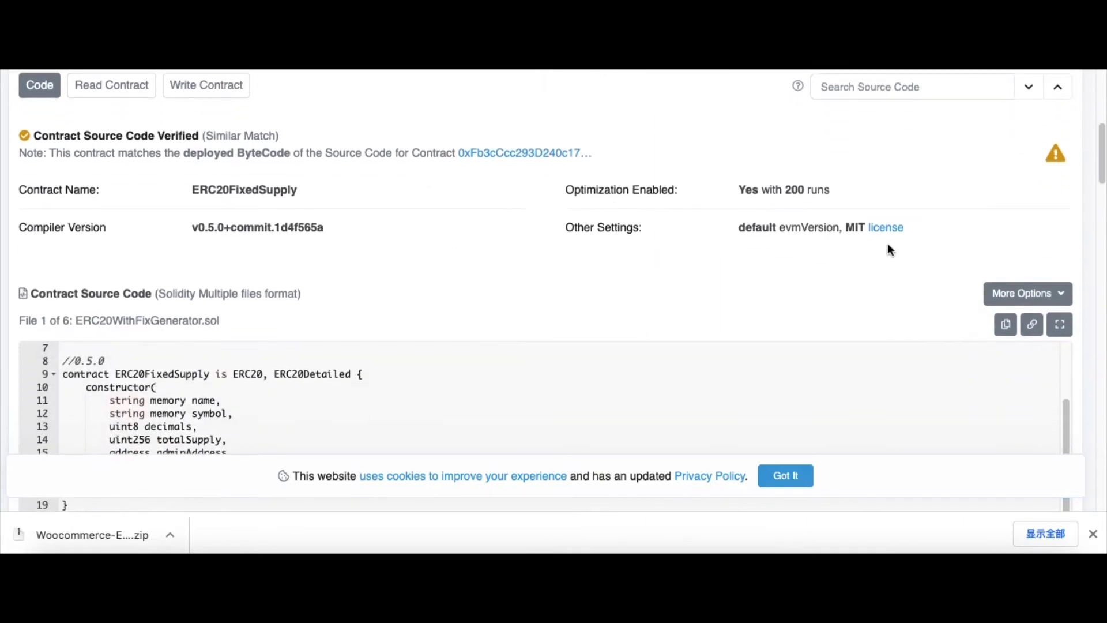
scroll(892, 224, down, 20)
scroll(678, 436, down, 15)
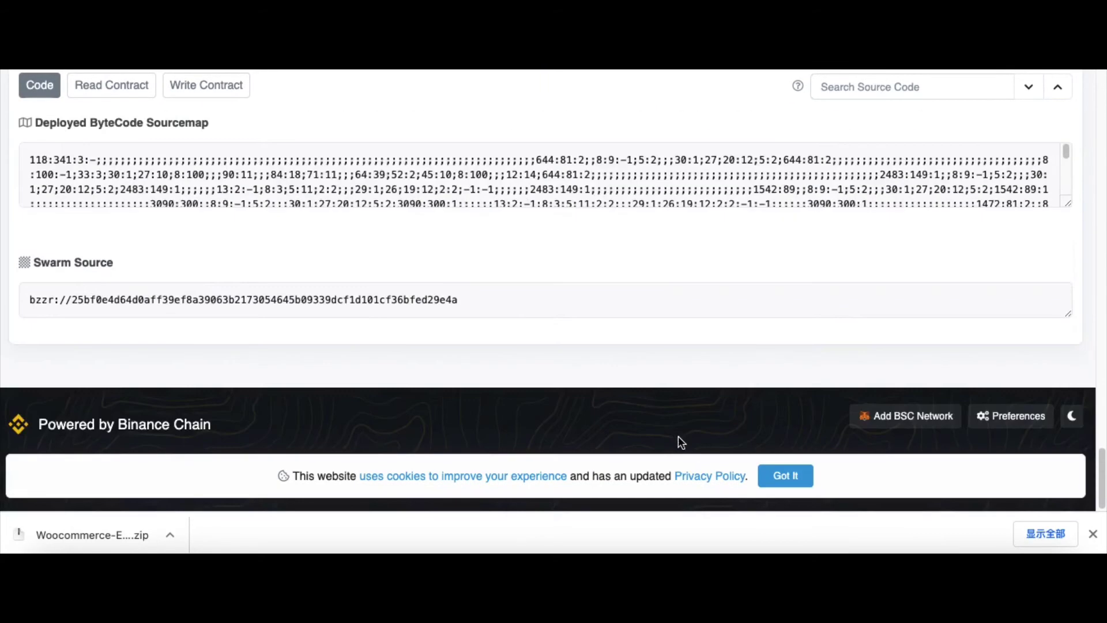
scroll(681, 431, up, 10)
scroll(680, 430, down, 4)
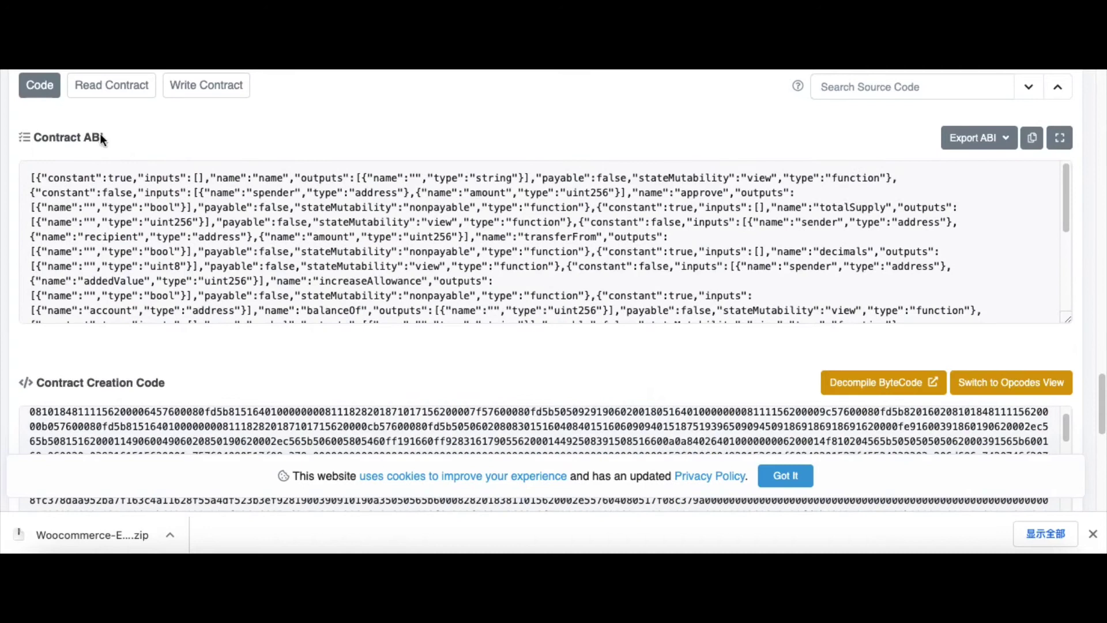
drag(118, 139, 31, 137)
click(195, 128)
click(1032, 140)
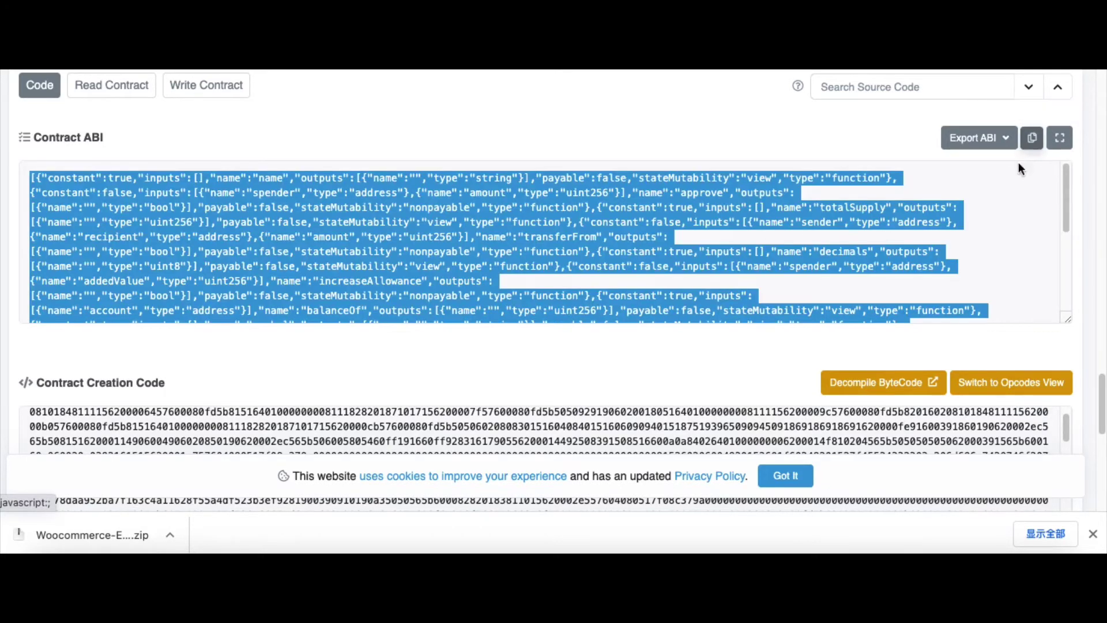
Paste the ABI into the gateway's empty Token Contract ABI field and check Token Decimal 18
key(ctrl+Tab)
click(549, 258)
key(ctrl+v)
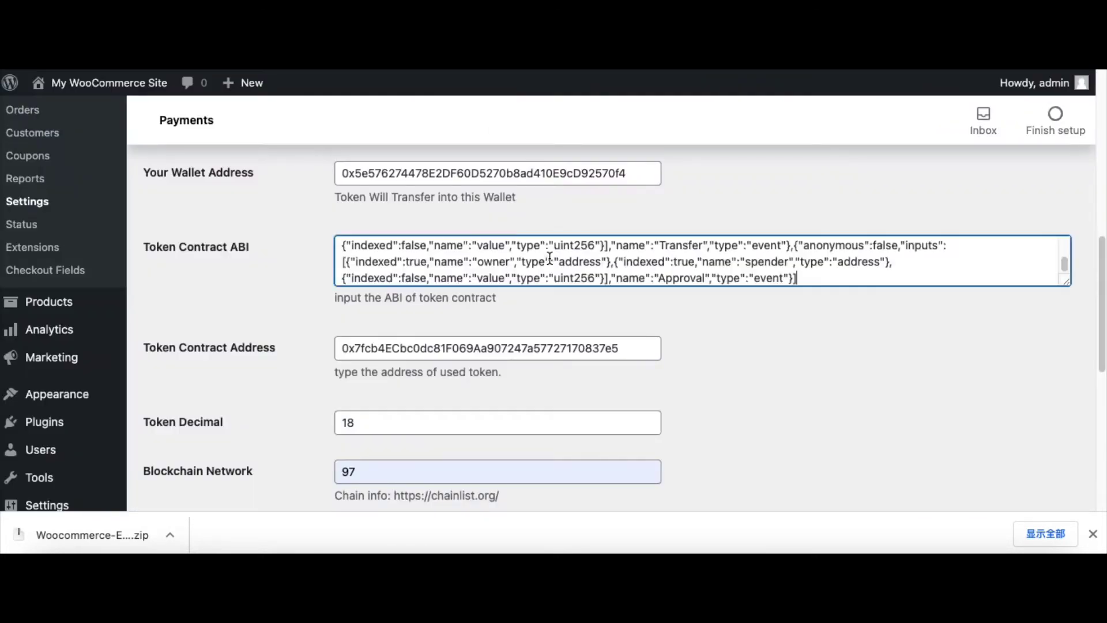
scroll(864, 352, down, 2)
scroll(850, 357, up, 3)
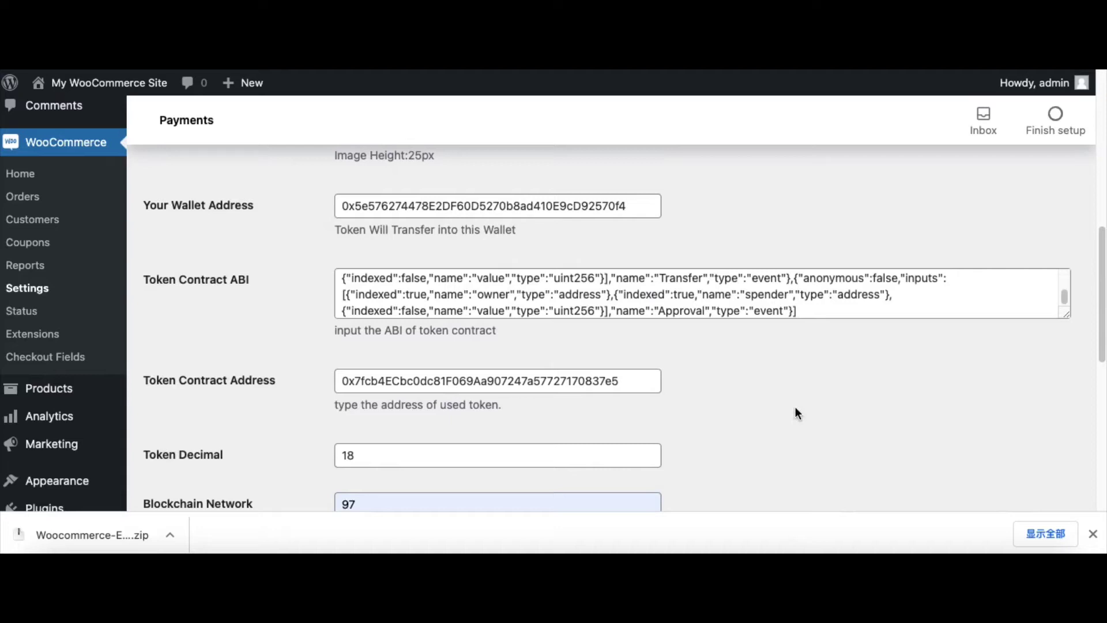
scroll(793, 410, down, 3)
drag(377, 309, 284, 312)
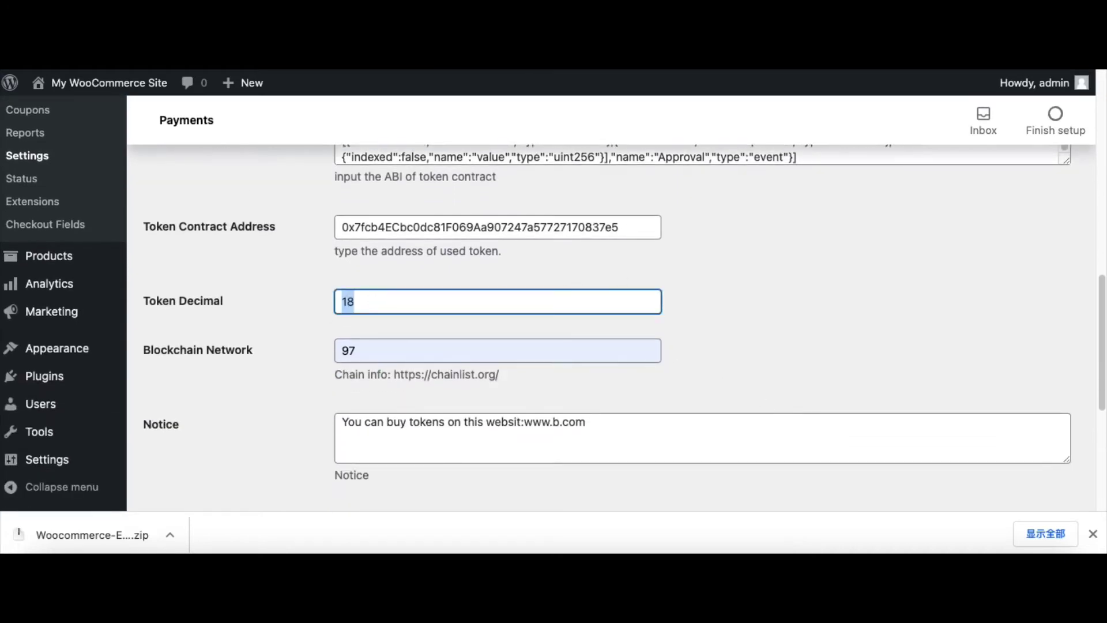
Go back to the top of BscScan's ccc contract overview page
key(ctrl+Tab)
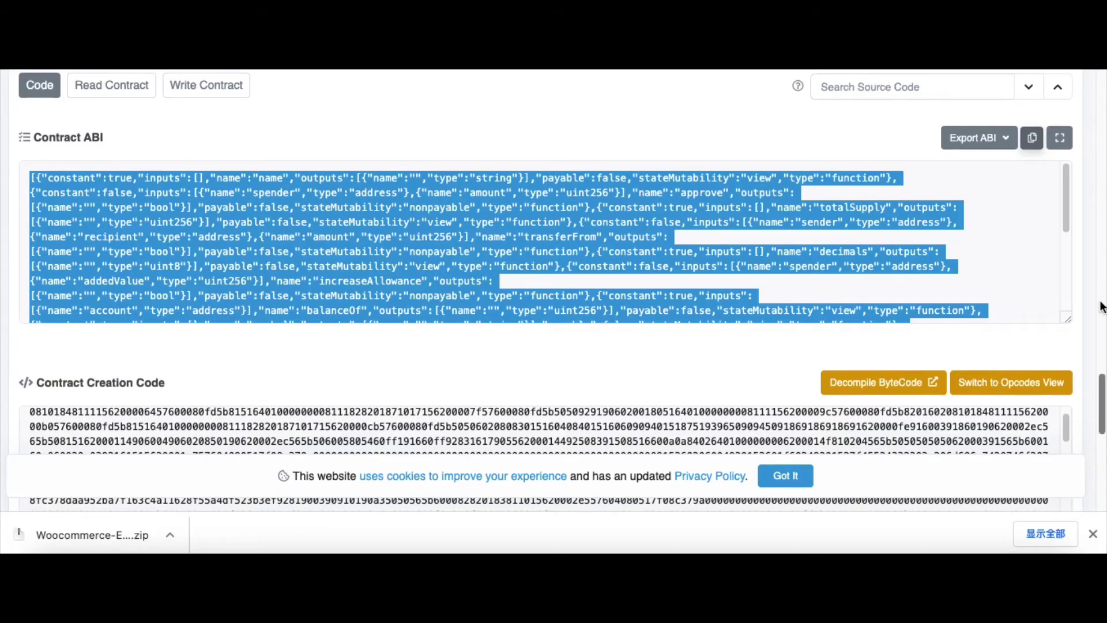
scroll(1098, 301, up, 2)
scroll(1098, 301, up, 7)
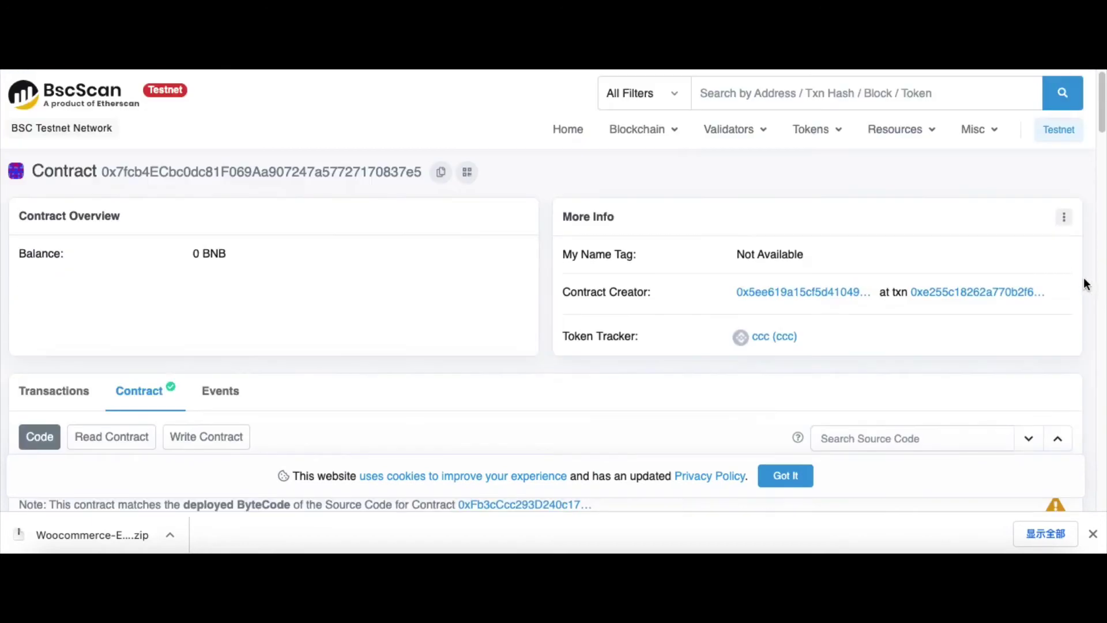
Open the ccc token tracker page and confirm its Decimals value is 18
click(770, 341)
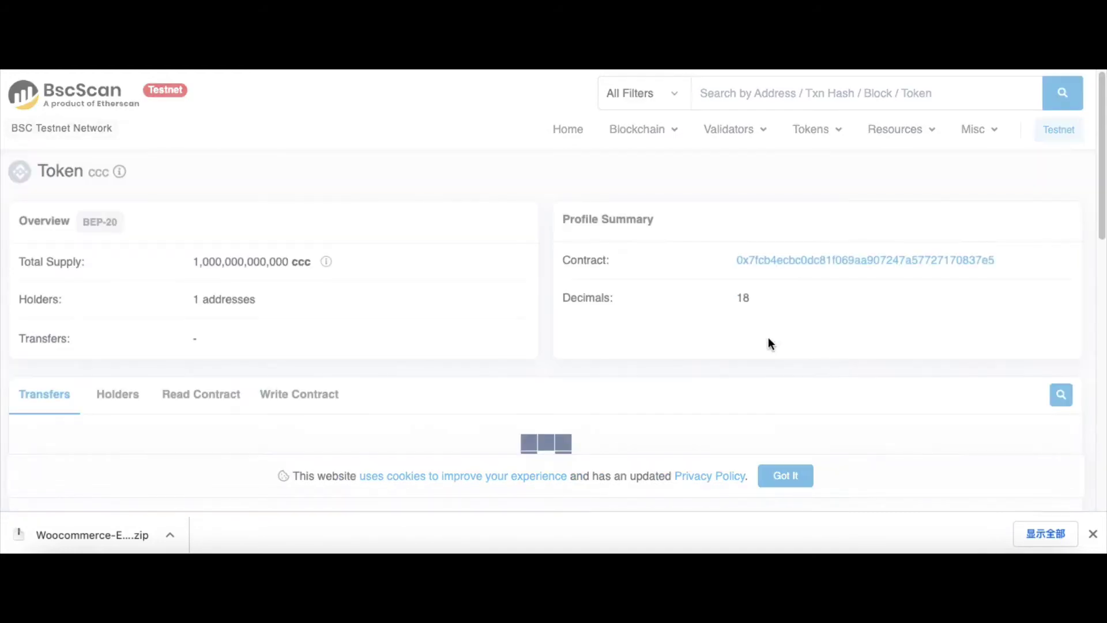
double_click(571, 298)
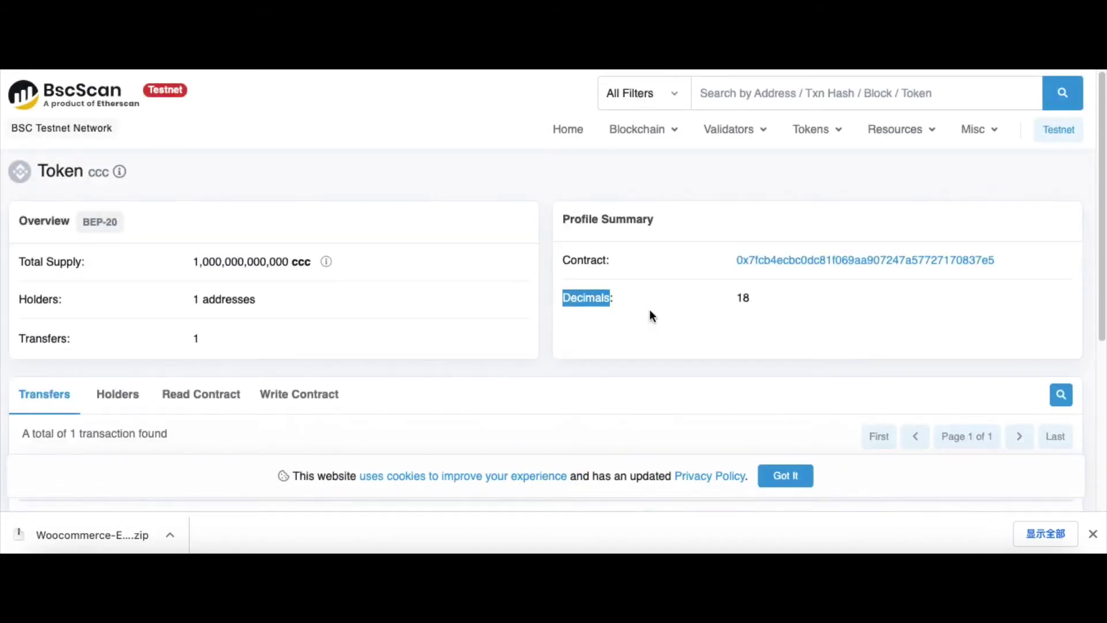
drag(751, 298, 743, 299)
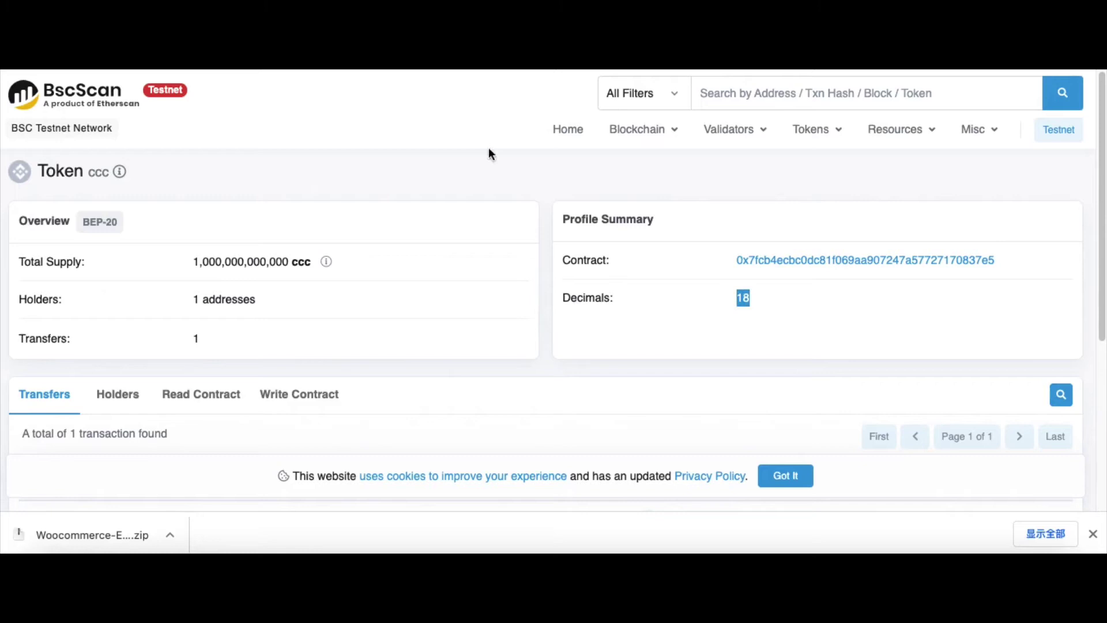
key(ctrl+Tab)
Review the Token Decimal field and the gateway's Notice message text
click(408, 294)
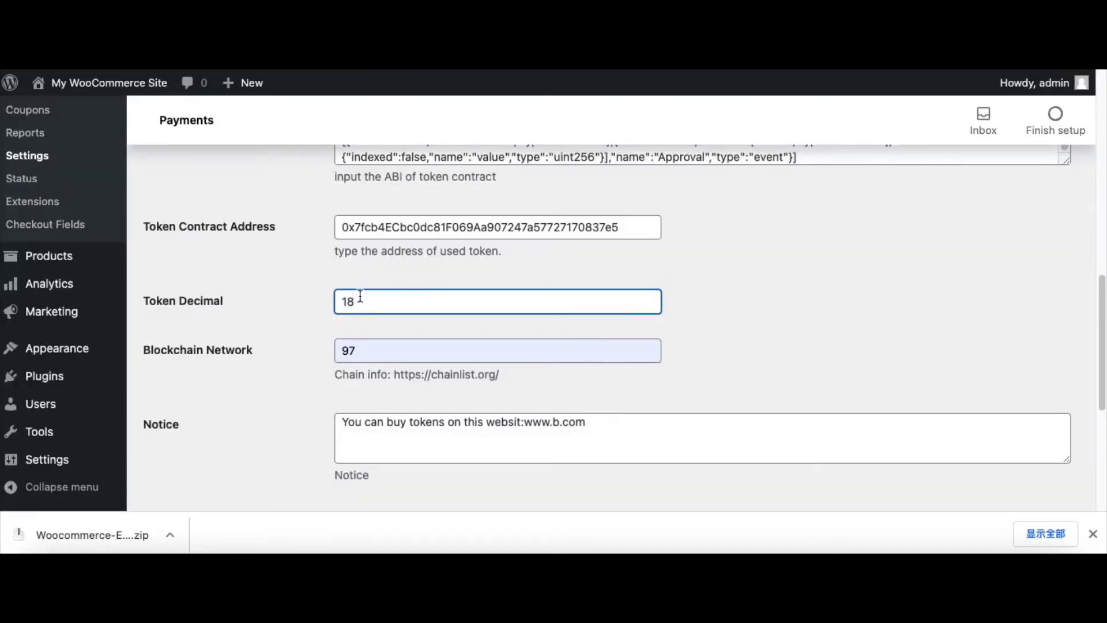
click(839, 324)
scroll(839, 321, down, 1)
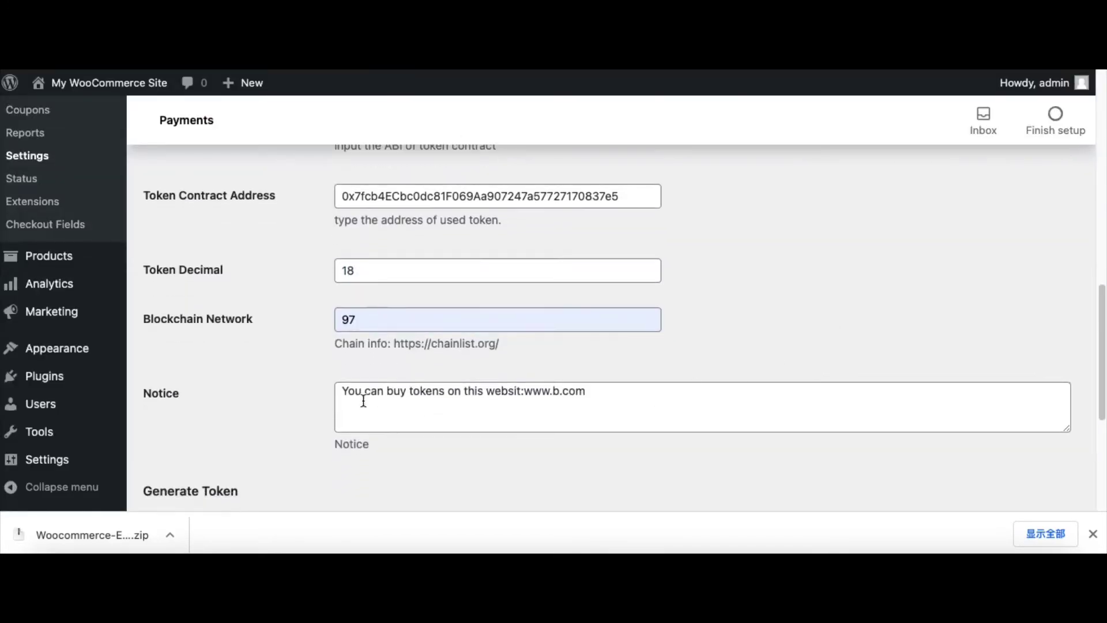
click(623, 416)
triple_click(555, 392)
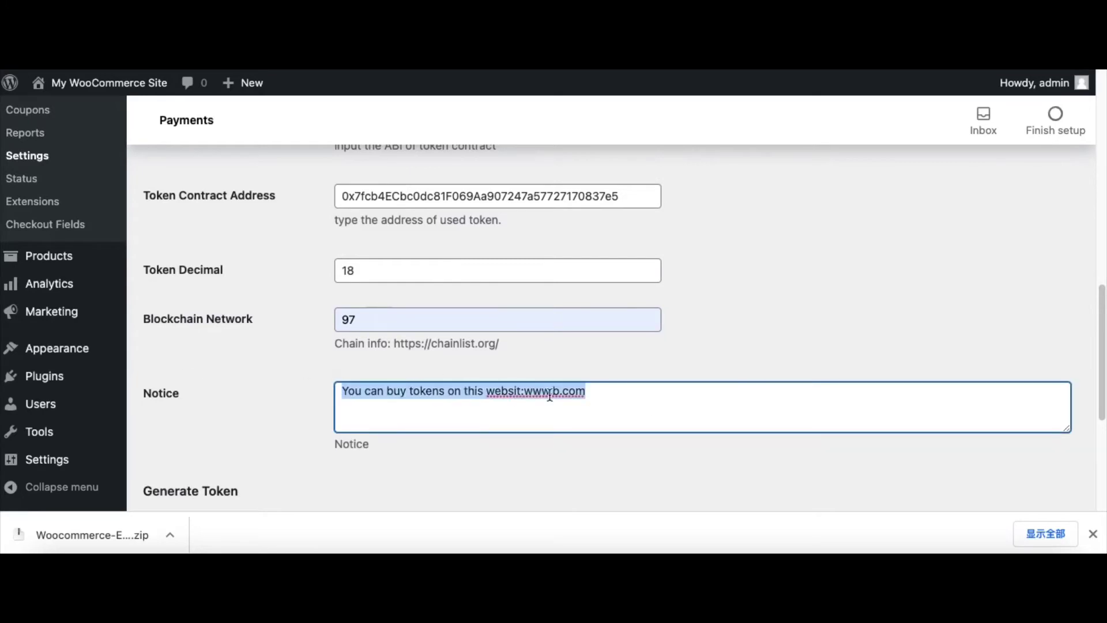
click(562, 392)
scroll(607, 394, down, 3)
drag(614, 296, 429, 295)
click(685, 302)
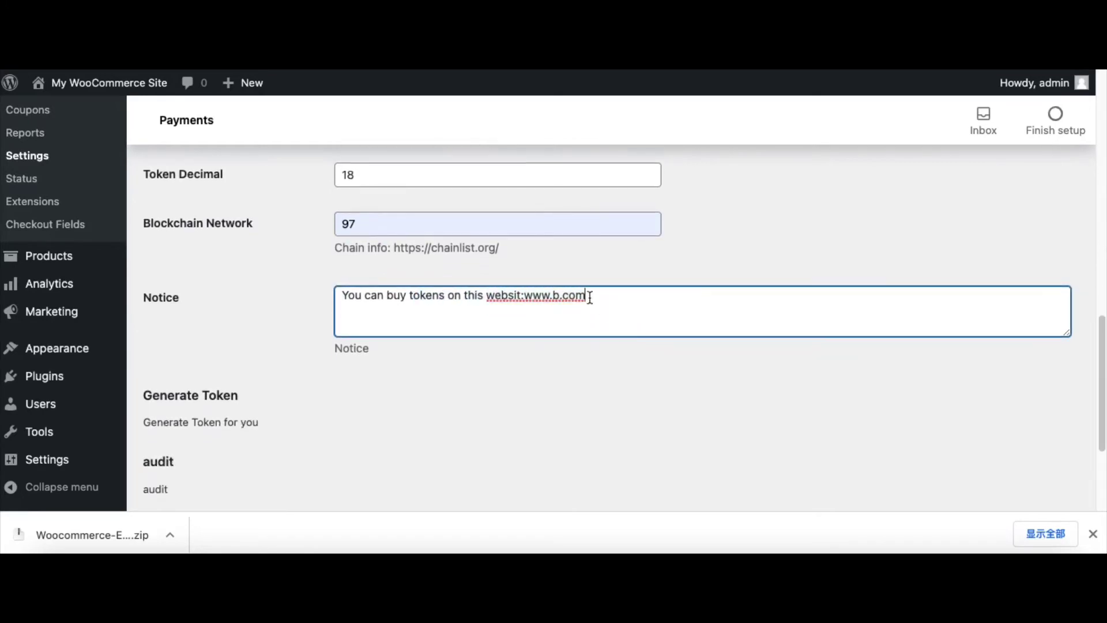
drag(627, 298, 326, 294)
click(621, 308)
drag(627, 296, 361, 295)
click(588, 296)
Save the Pay with Token gateway settings, then go to the Products list
scroll(402, 375, down, 3)
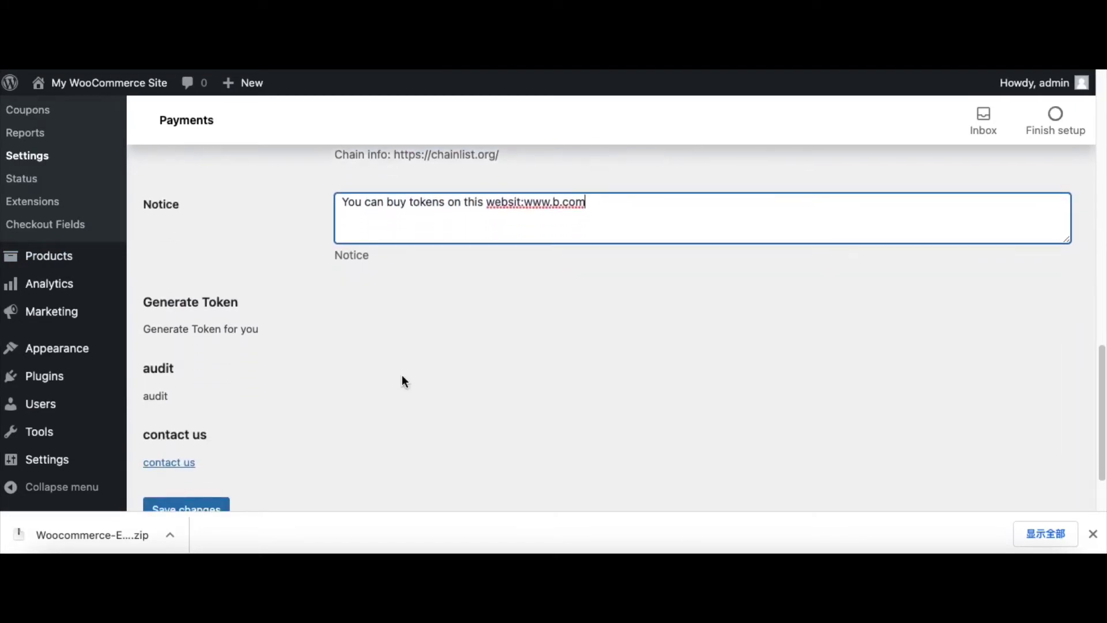
scroll(298, 360, down, 2)
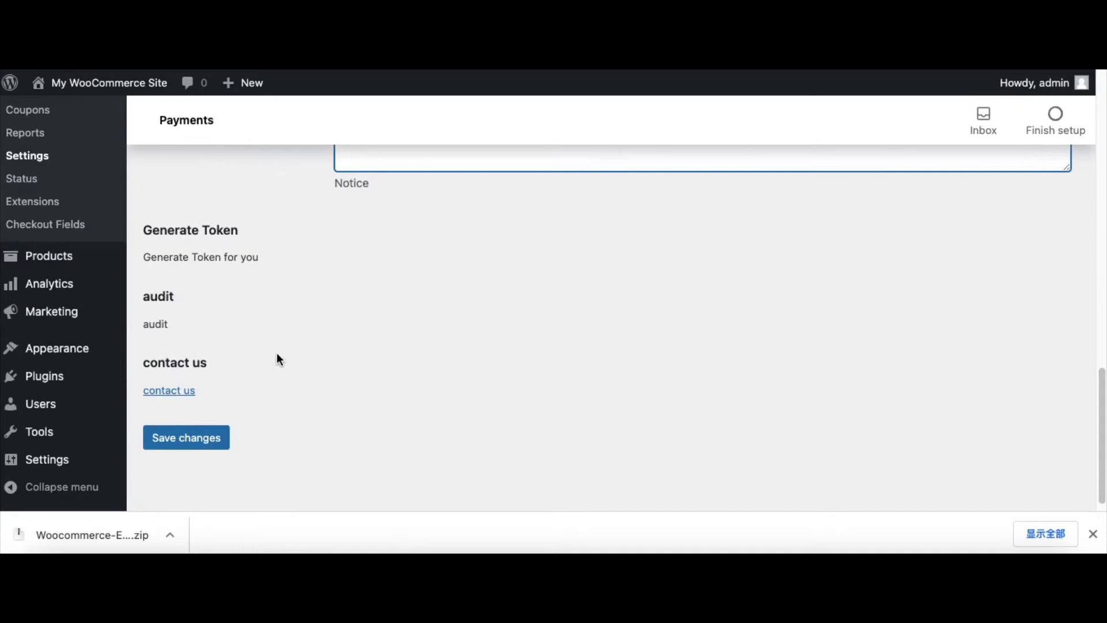
scroll(305, 392, up, 1)
click(210, 469)
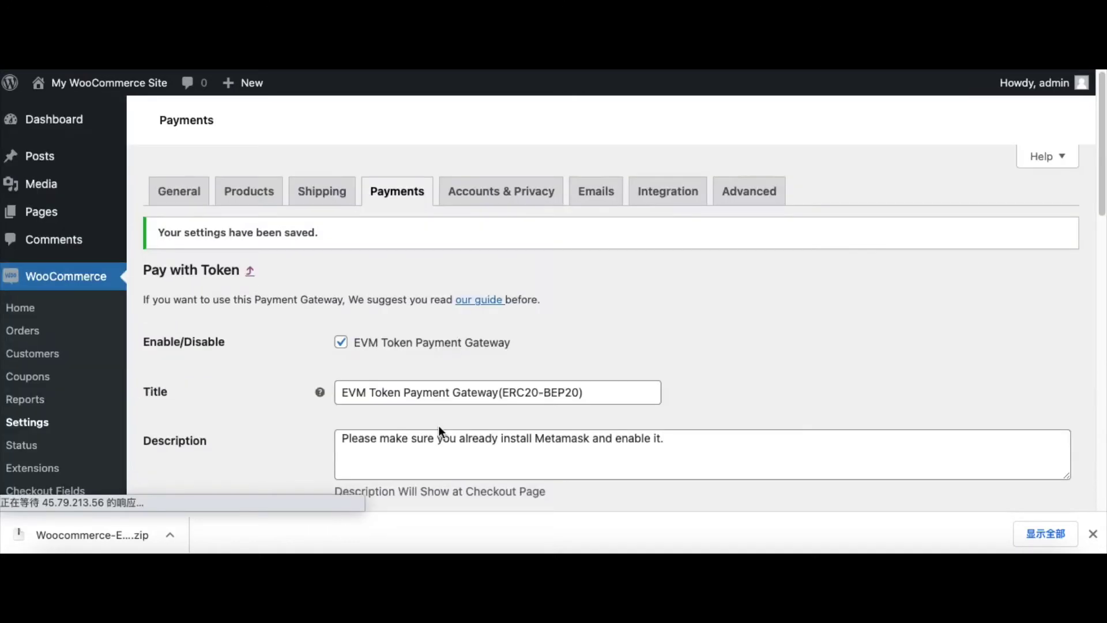
scroll(490, 385, down, 5)
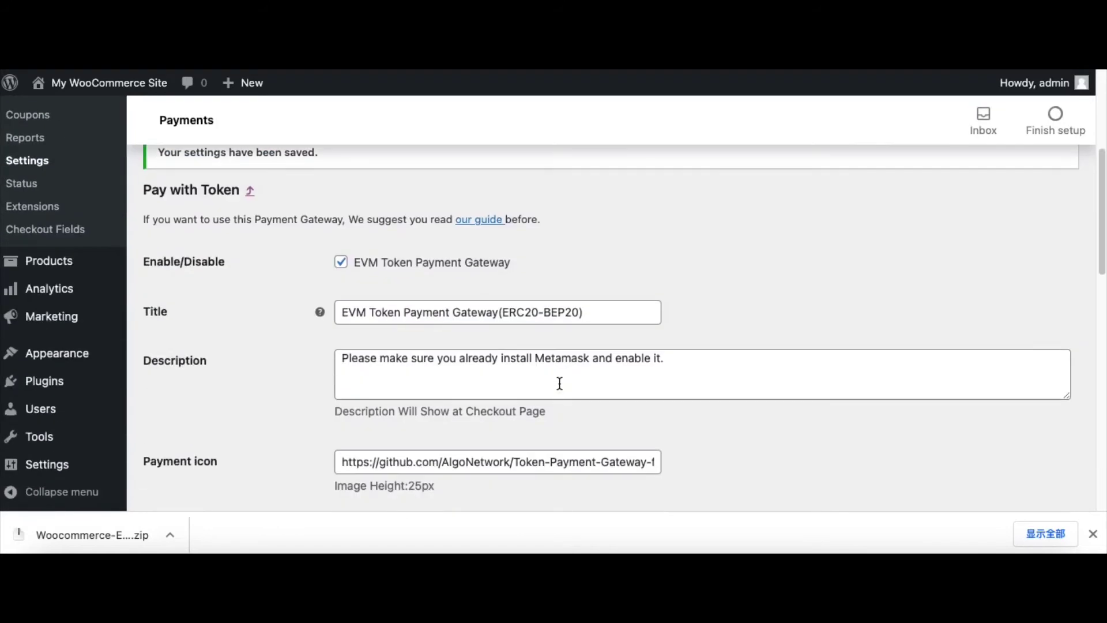
scroll(708, 292, up, 1)
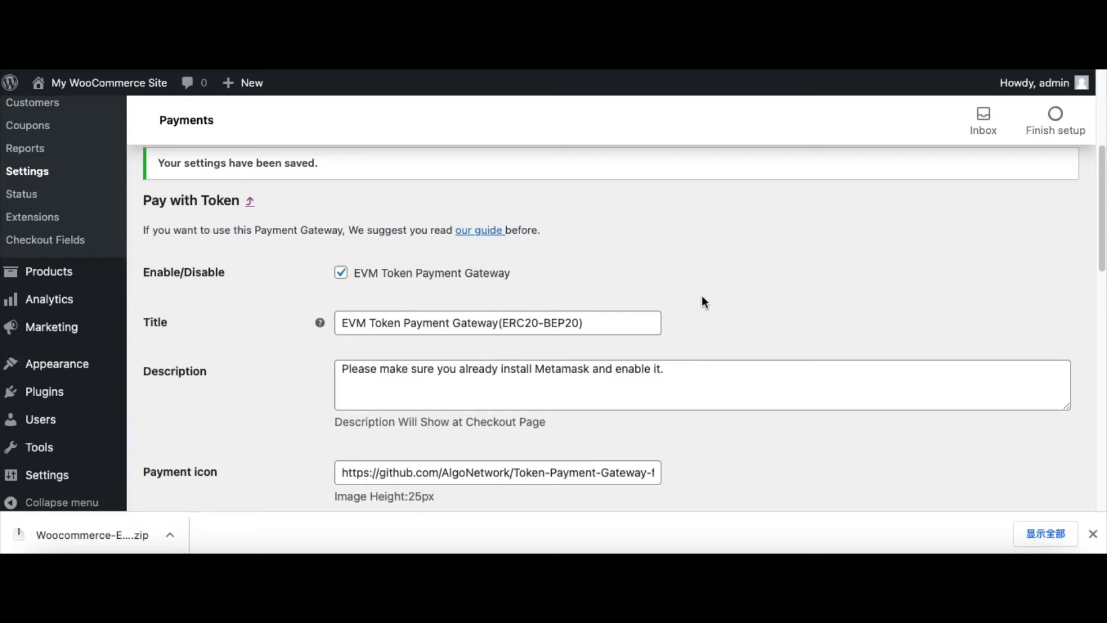
click(78, 272)
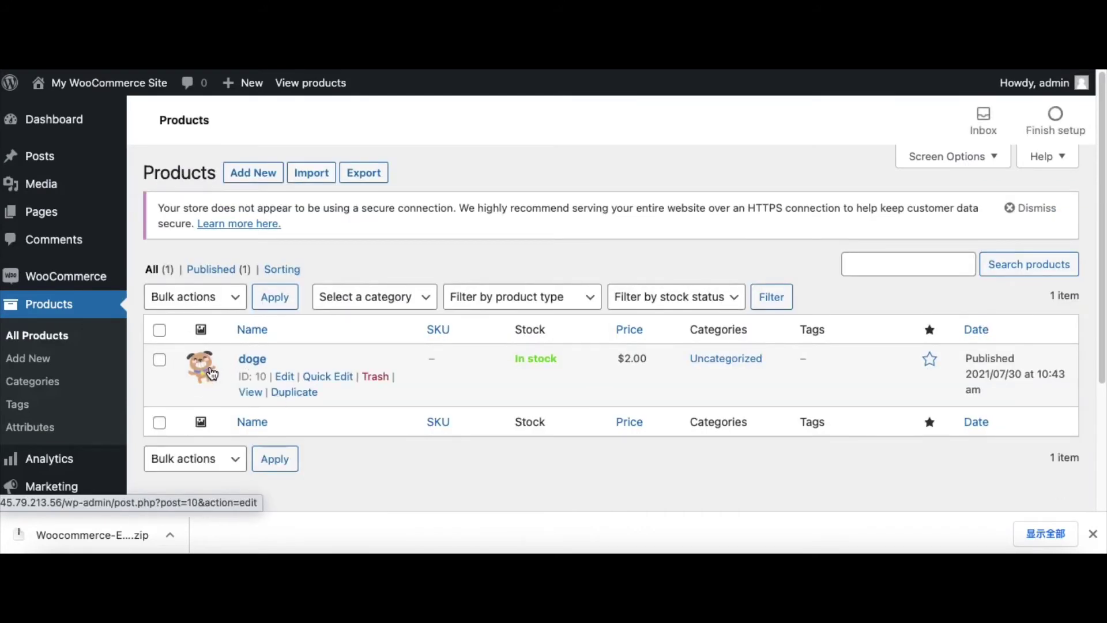
Open the doge product for editing and set its Regular price to 2
click(211, 373)
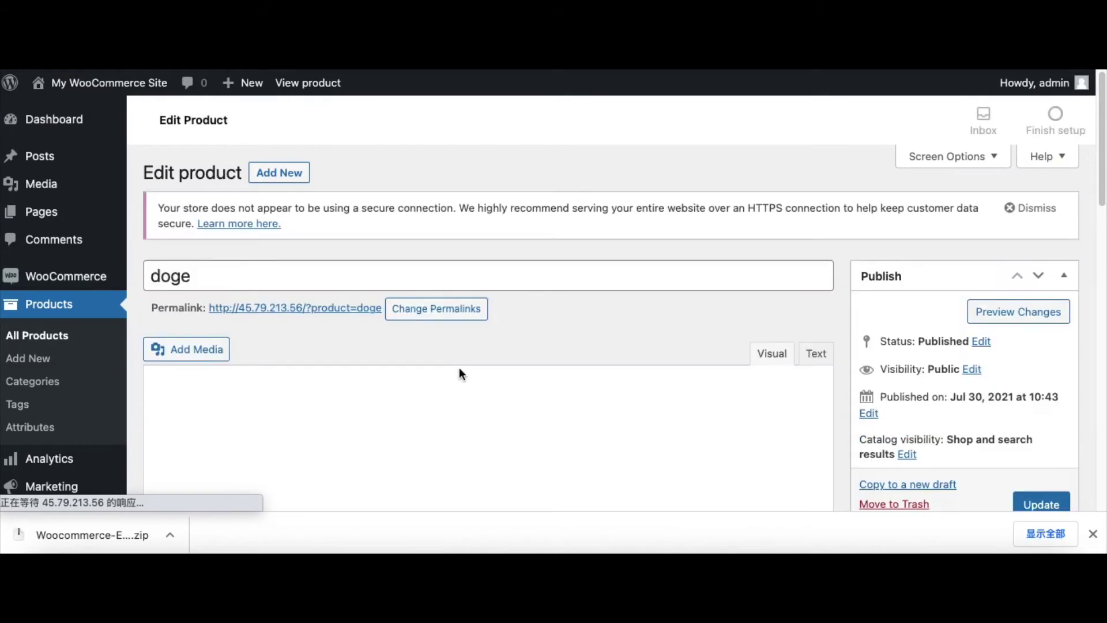
scroll(600, 346, down, 2)
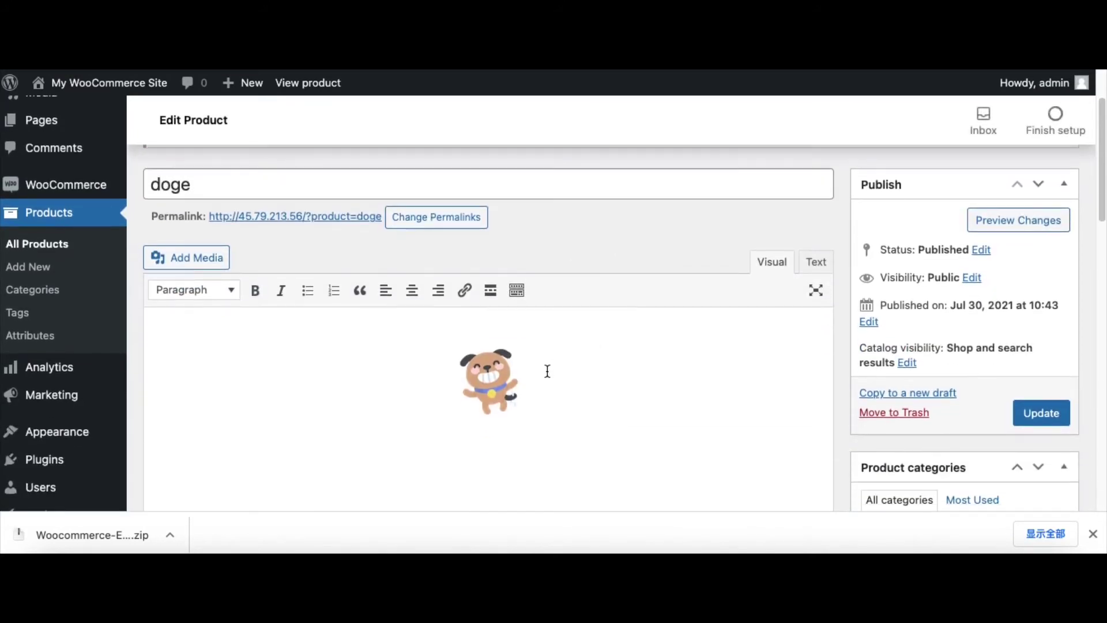
scroll(546, 371, down, 2)
scroll(547, 372, up, 3)
scroll(548, 374, down, 5)
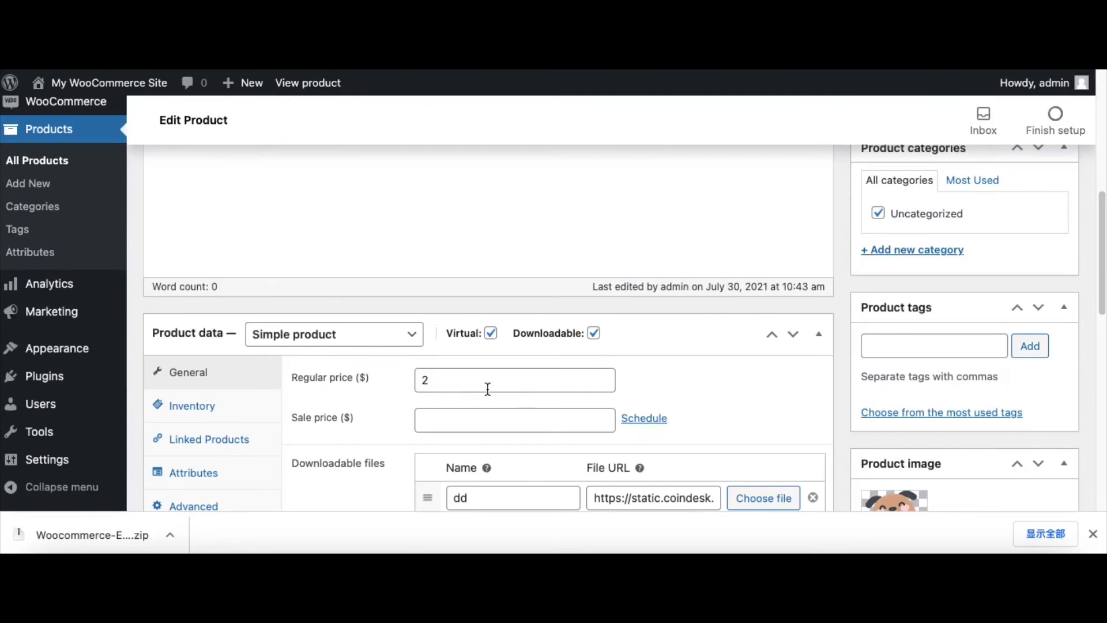
double_click(437, 384)
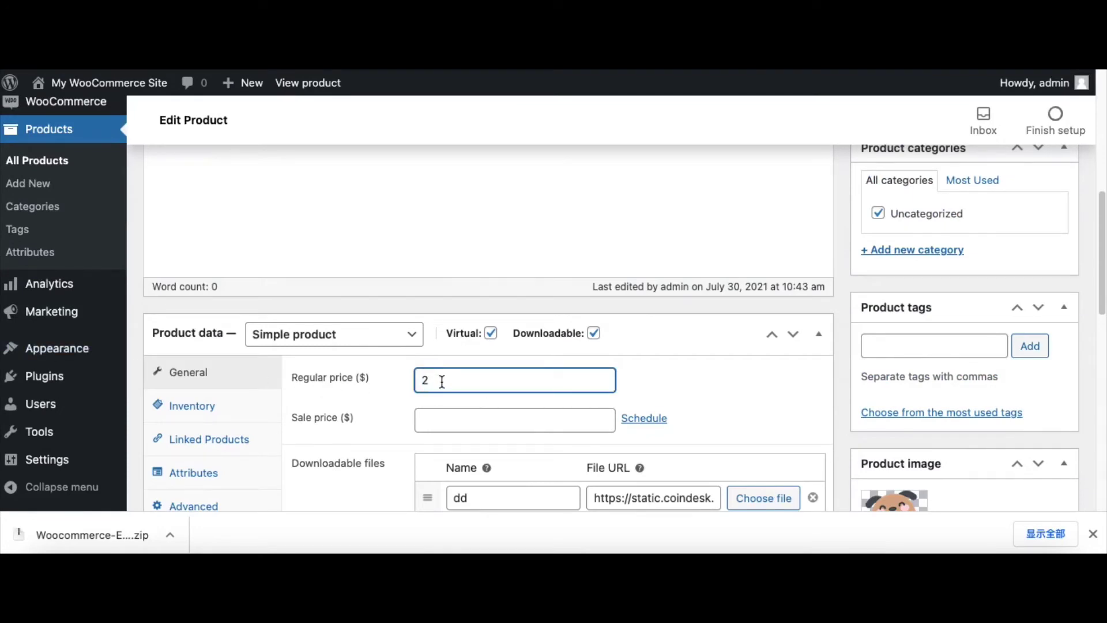
drag(441, 381, 370, 386)
mouse_move(522, 328)
mouse_move(493, 342)
text(2)
Inspect the dogecoin image URL of the downloadable file dd
scroll(697, 339, down, 2)
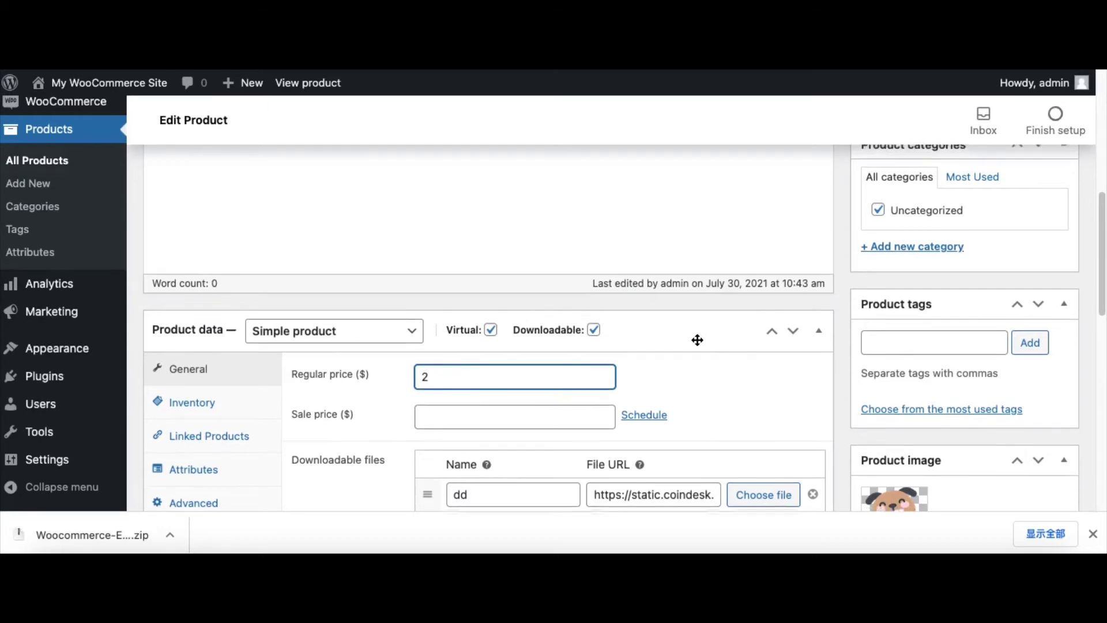
click(600, 445)
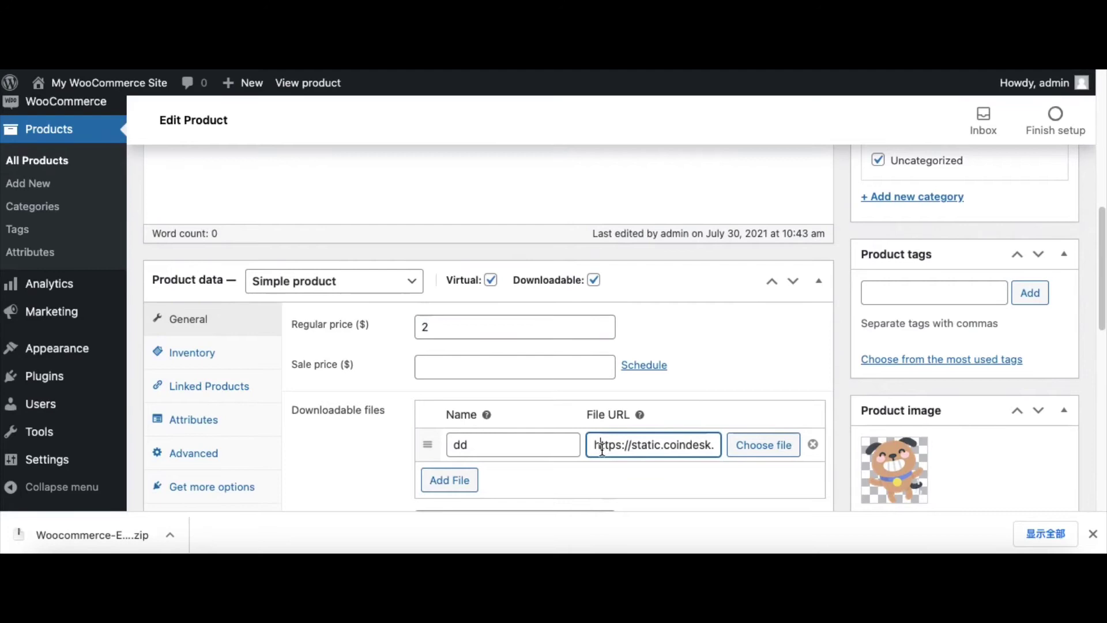
drag(594, 444, 687, 448)
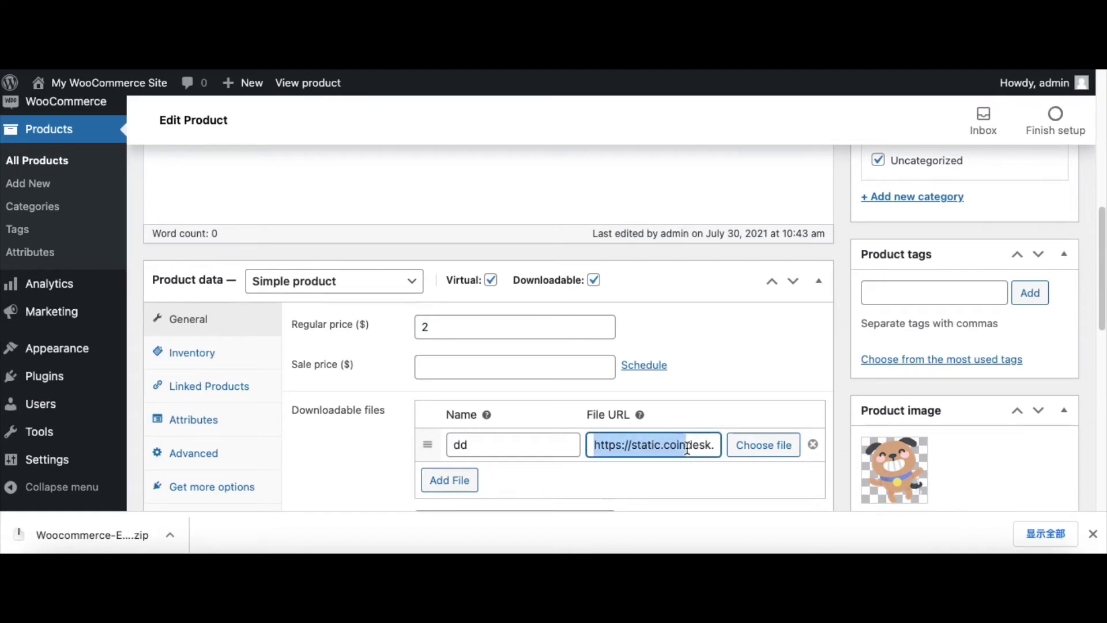
drag(687, 447, 749, 456)
click(682, 448)
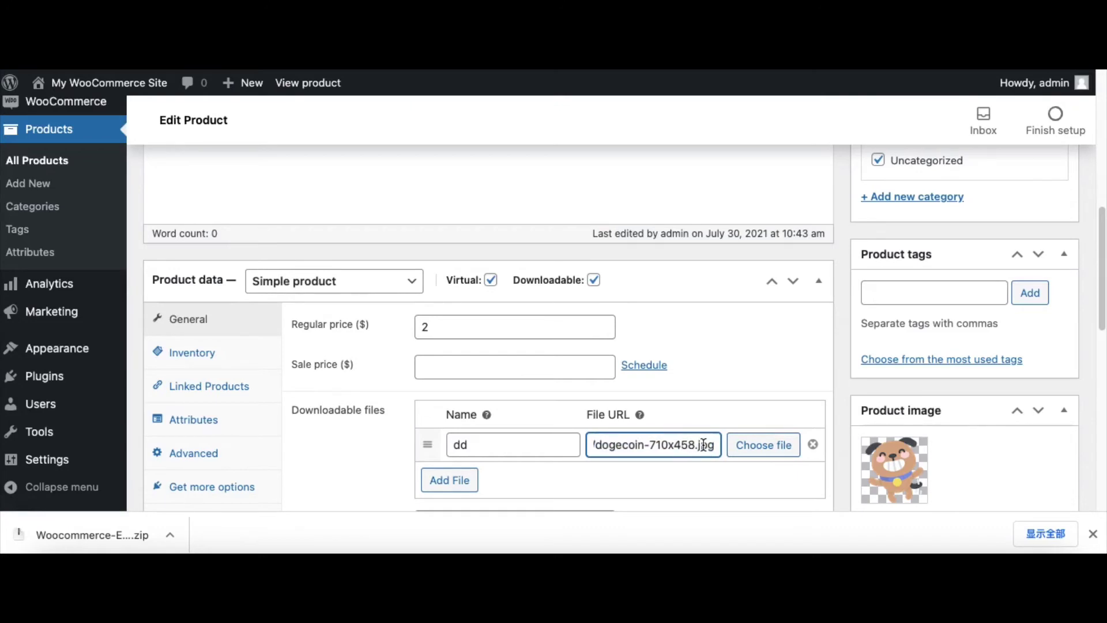
key(ctrl+a)
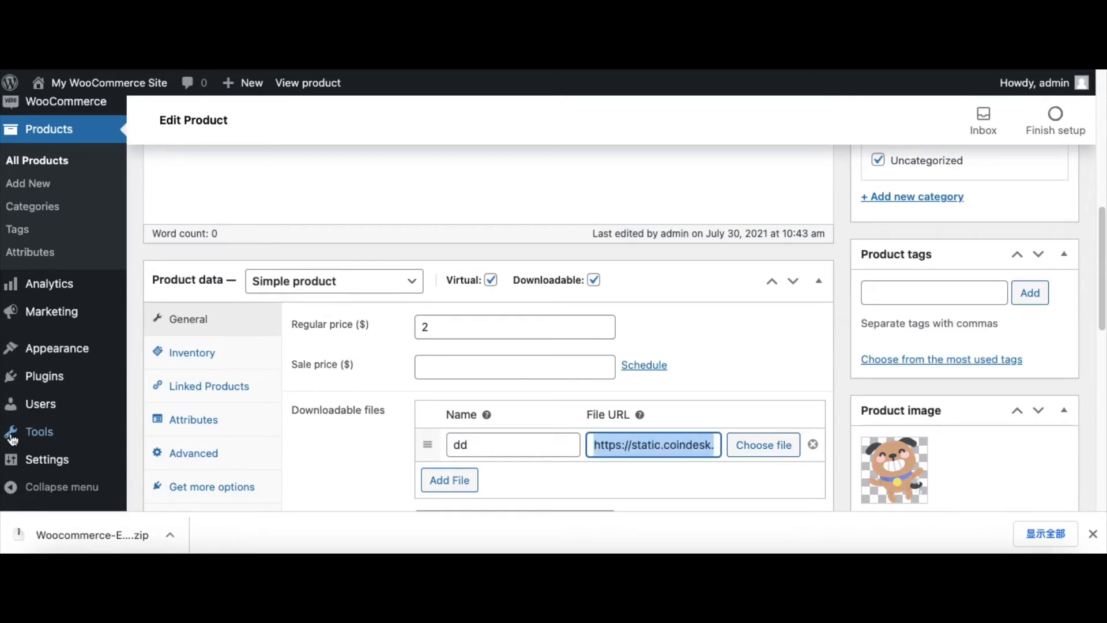
click(721, 345)
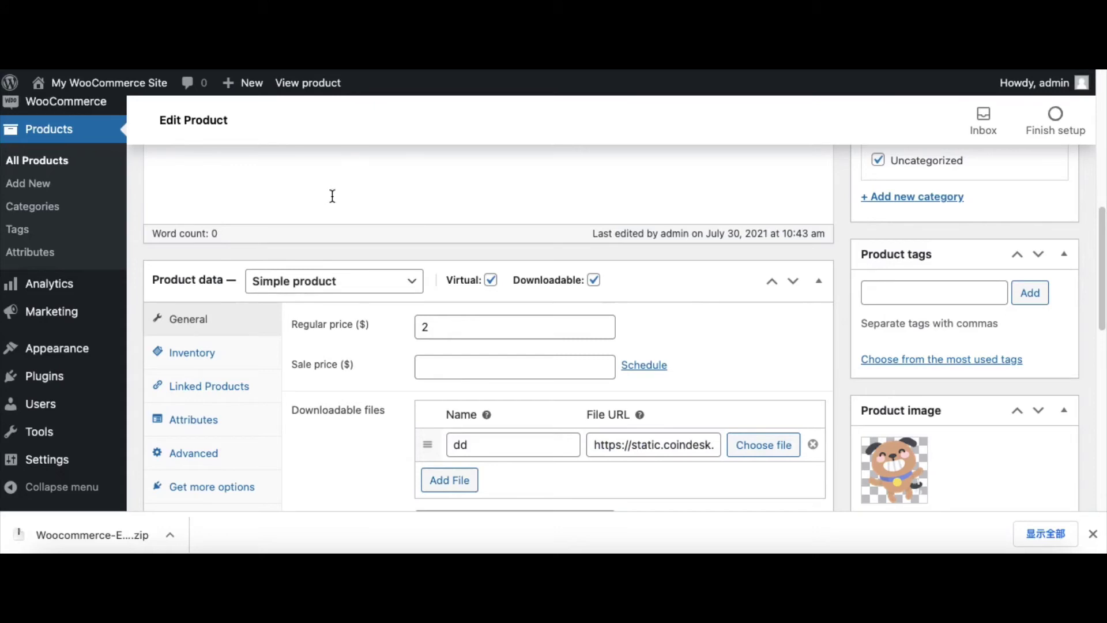
Go from the product page to the Shop and add doge to the cart
scroll(338, 210, down, 10)
scroll(337, 280, up, 10)
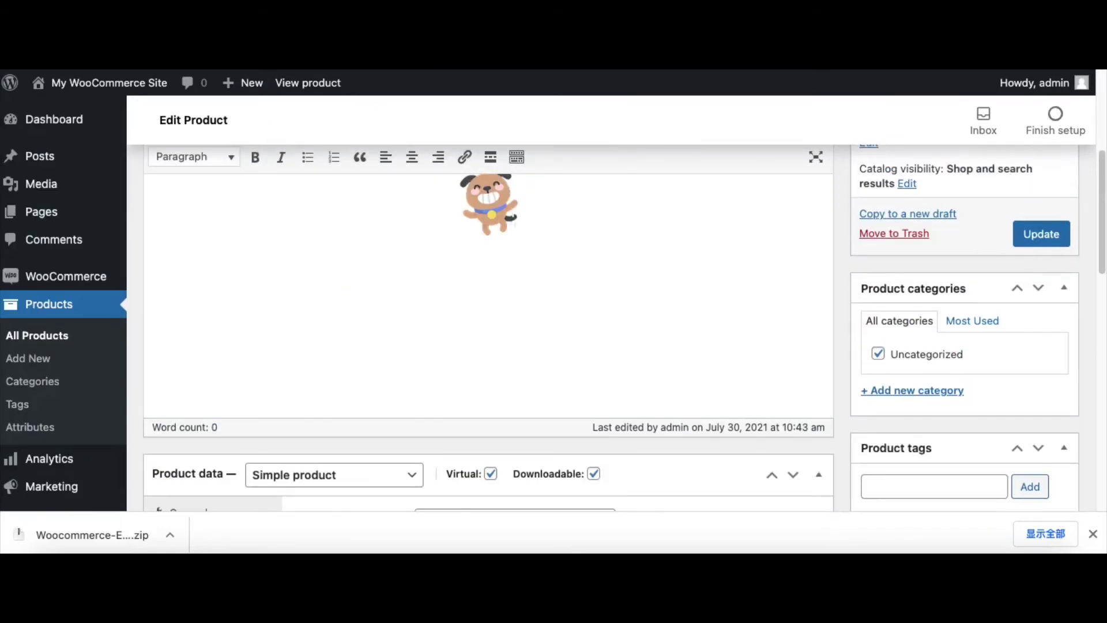
key(ctrl+Tab)
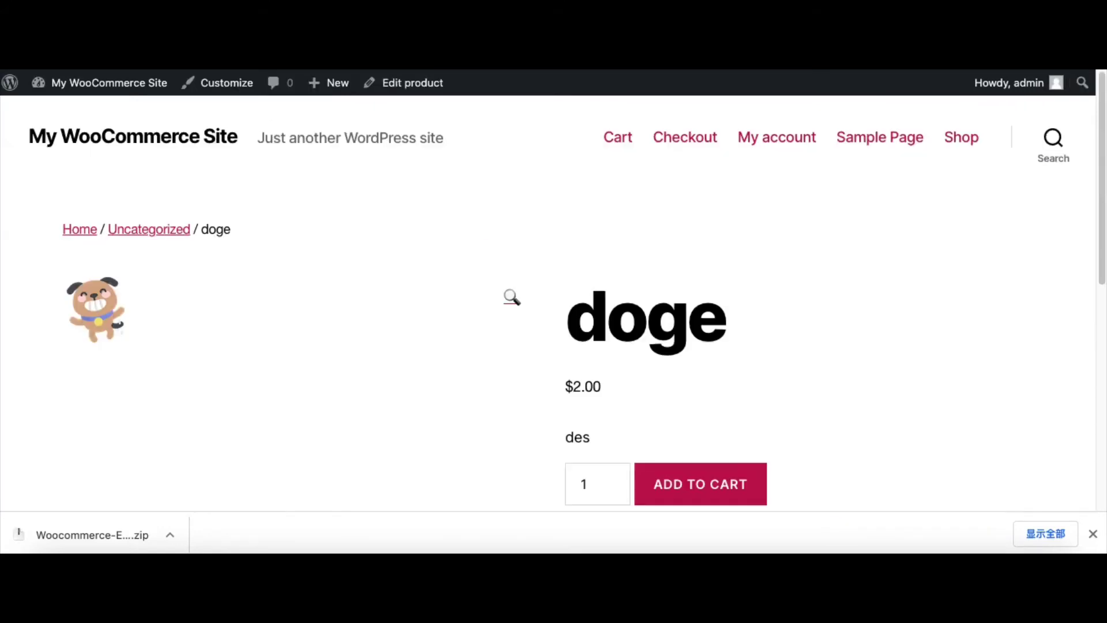
click(961, 142)
scroll(800, 303, down, 4)
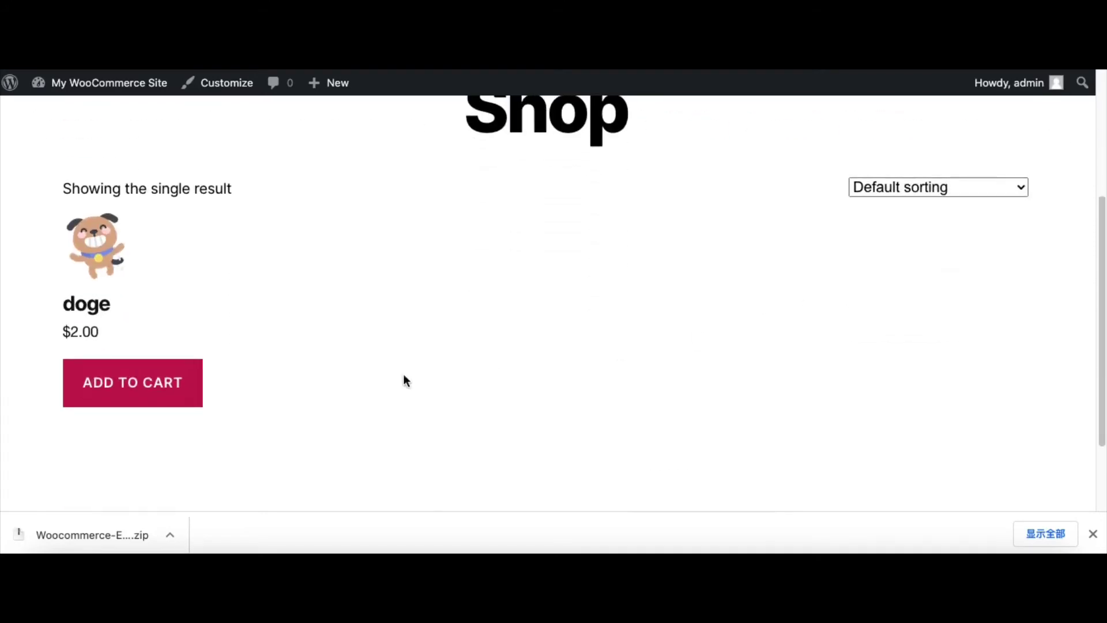
click(140, 389)
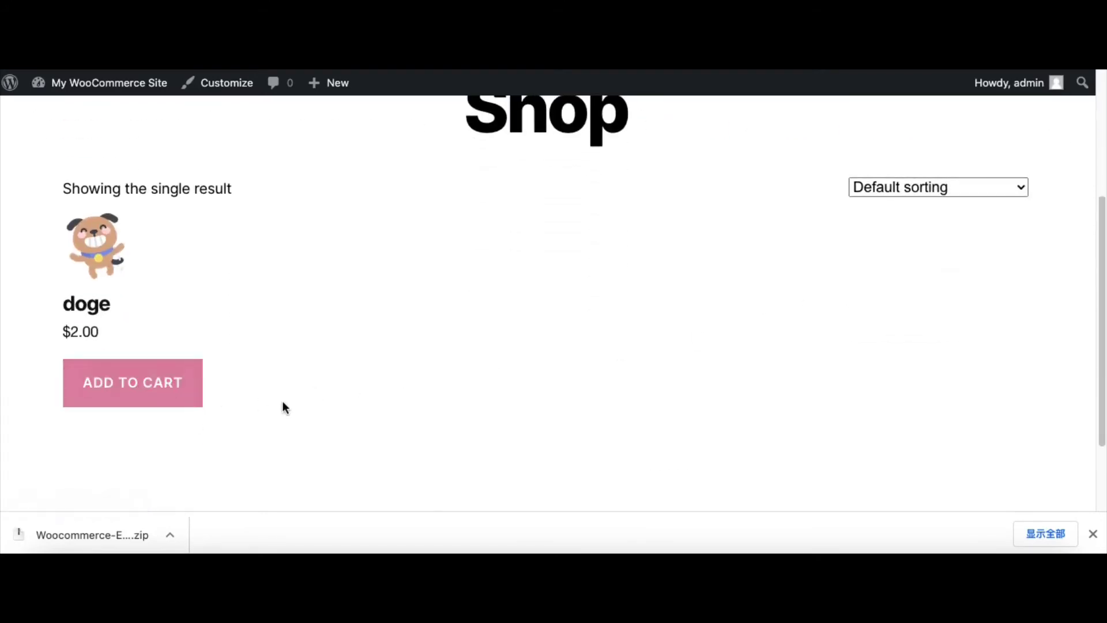
View the cart and check the $4.00 subtotal for two doge items
click(99, 431)
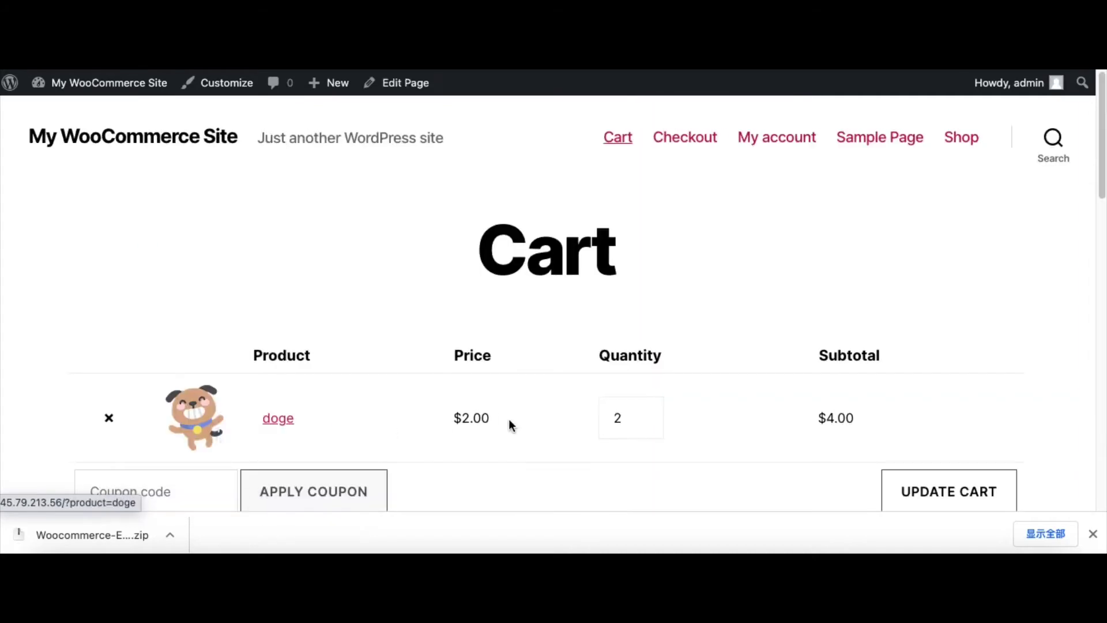
scroll(509, 420, down, 2)
scroll(628, 392, down, 2)
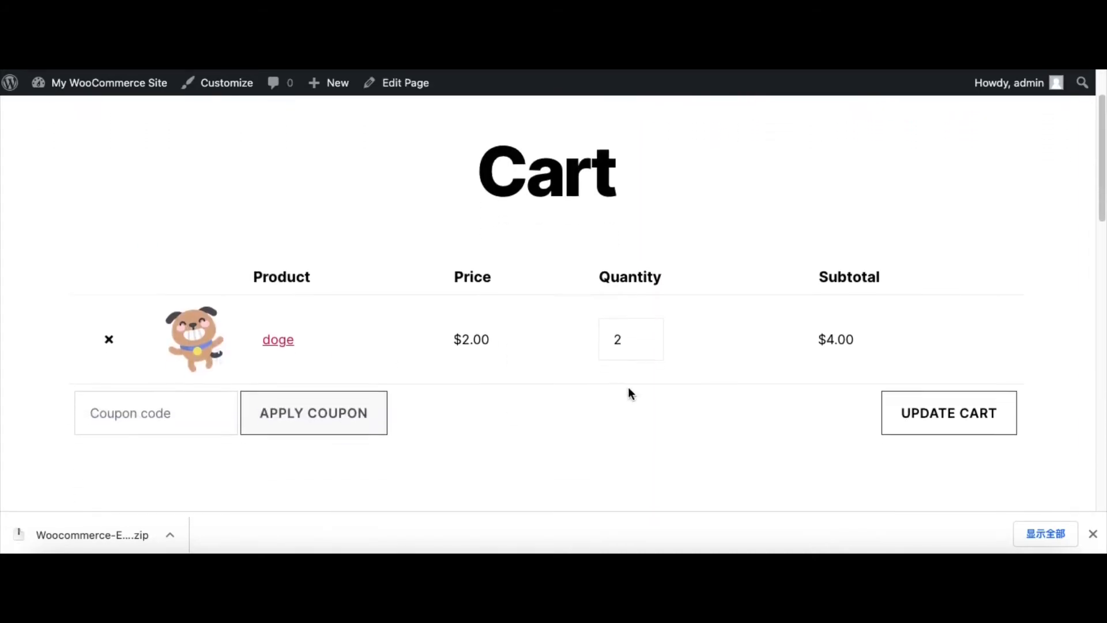
scroll(859, 302, down, 3)
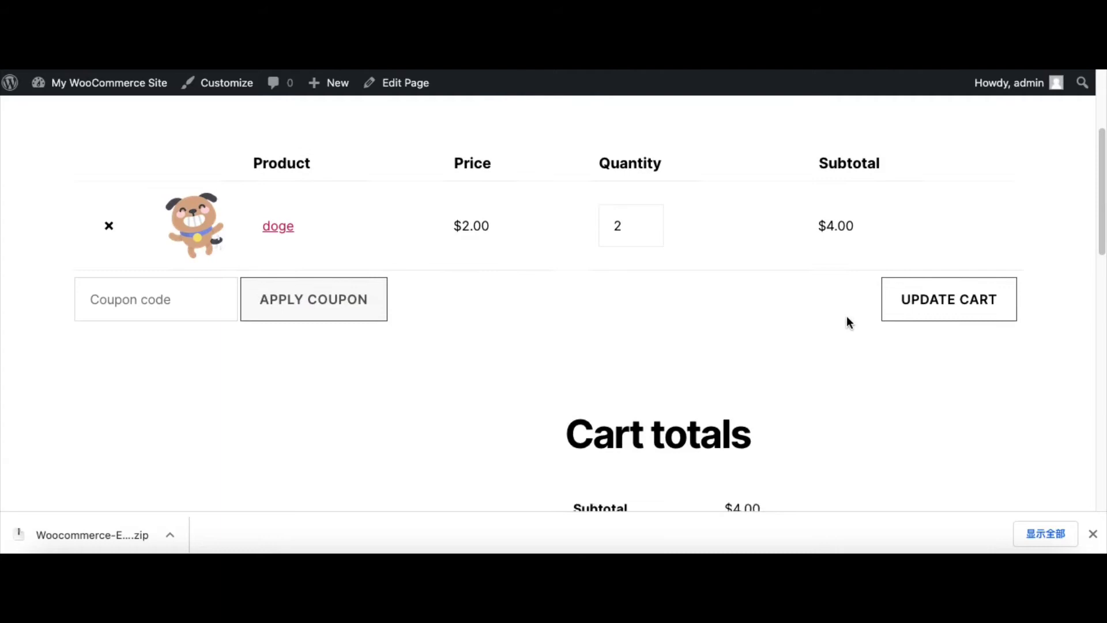
drag(862, 203, 822, 199)
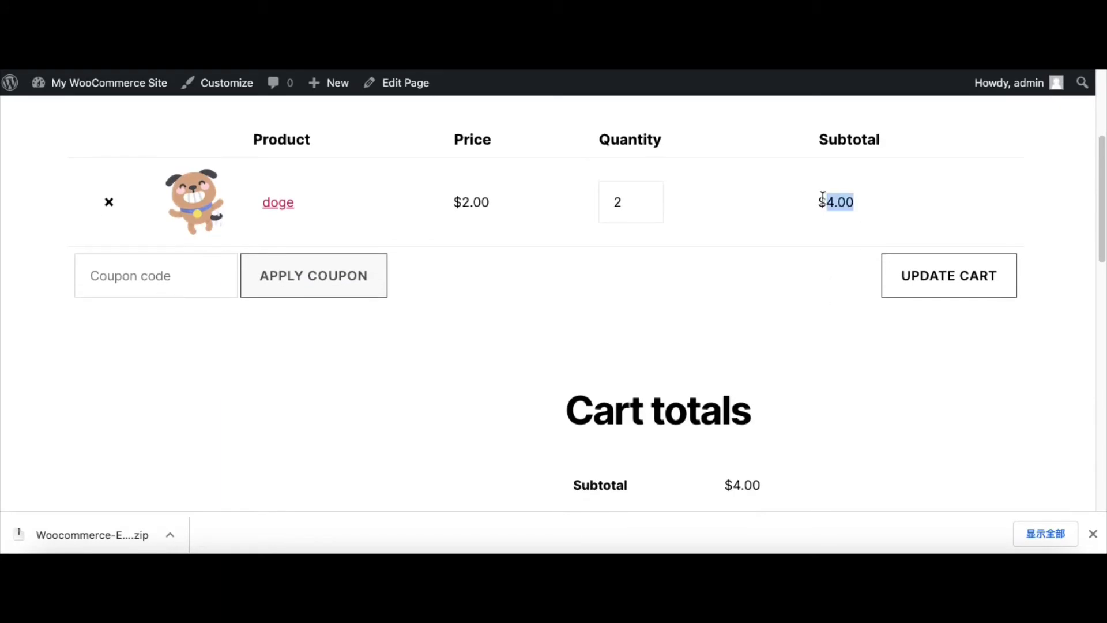
click(852, 338)
scroll(842, 370, down, 6)
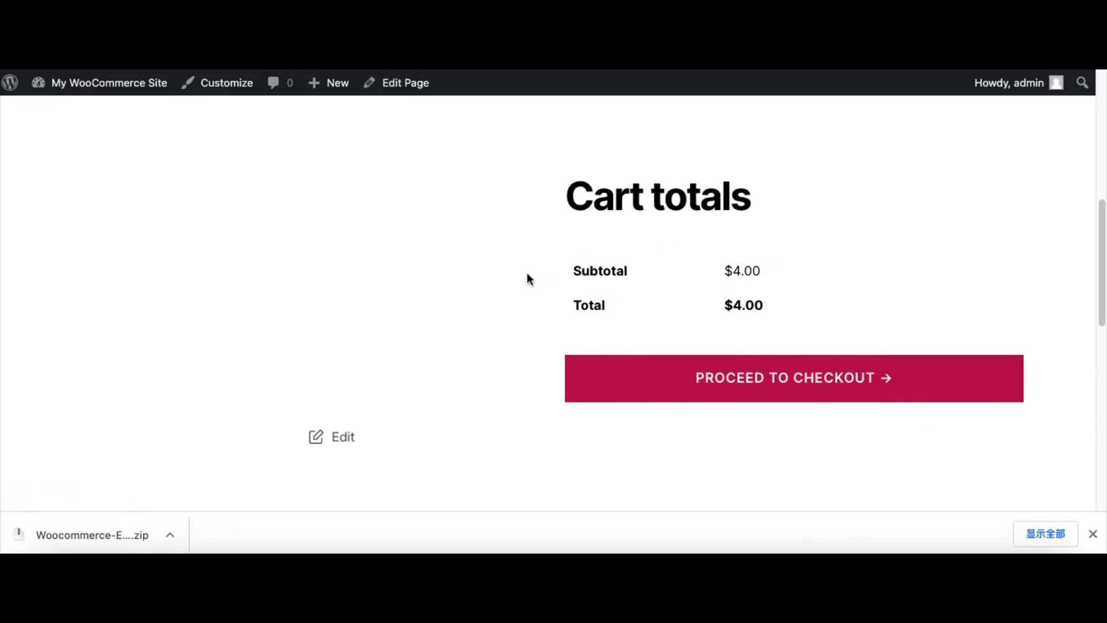
Review the $4.00 order total and the EVM Token Payment Gateway(ERC20-BEP20) option at checkout
scroll(531, 309, down, 5)
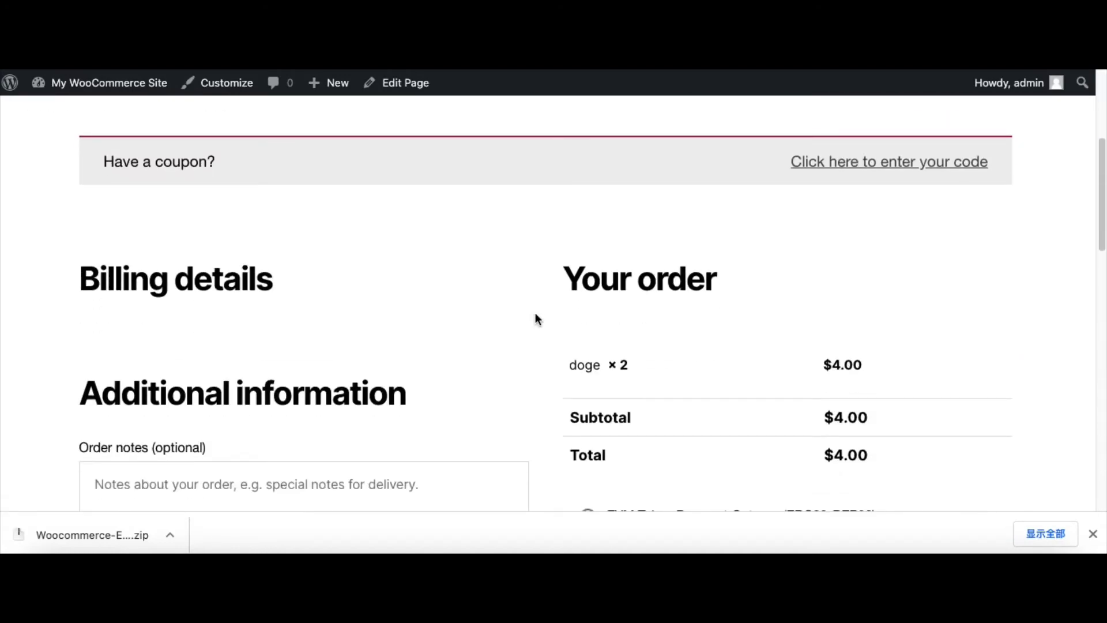
scroll(536, 316, down, 2)
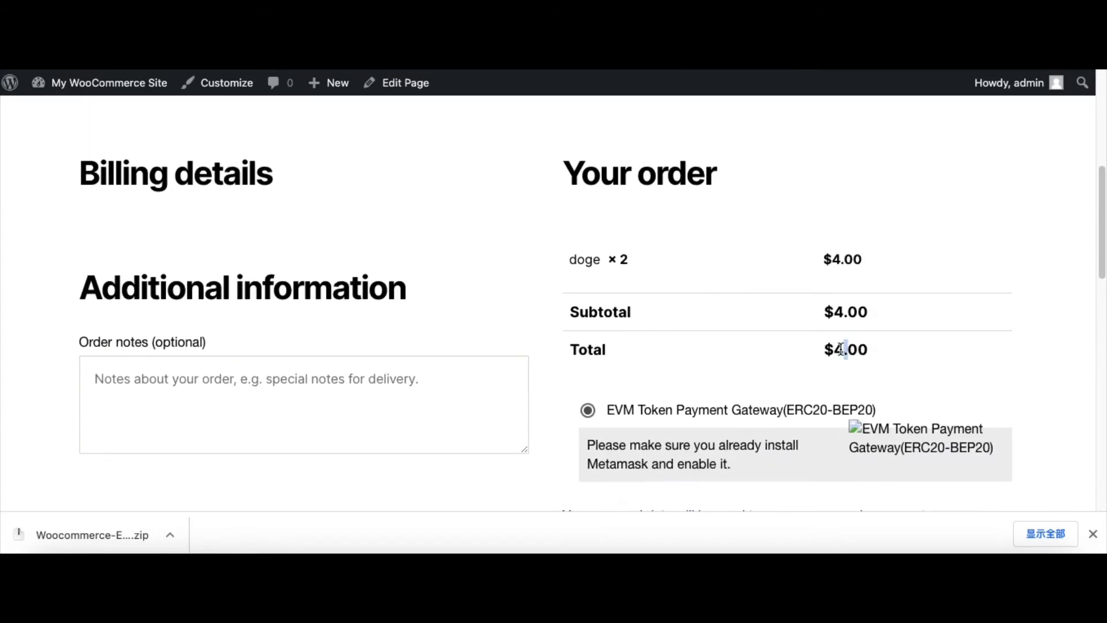
mouse_move(848, 349)
mouse_down()
mouse_move(836, 350)
mouse_move(864, 351)
mouse_up()
click(841, 354)
click(901, 455)
scroll(964, 457, down, 3)
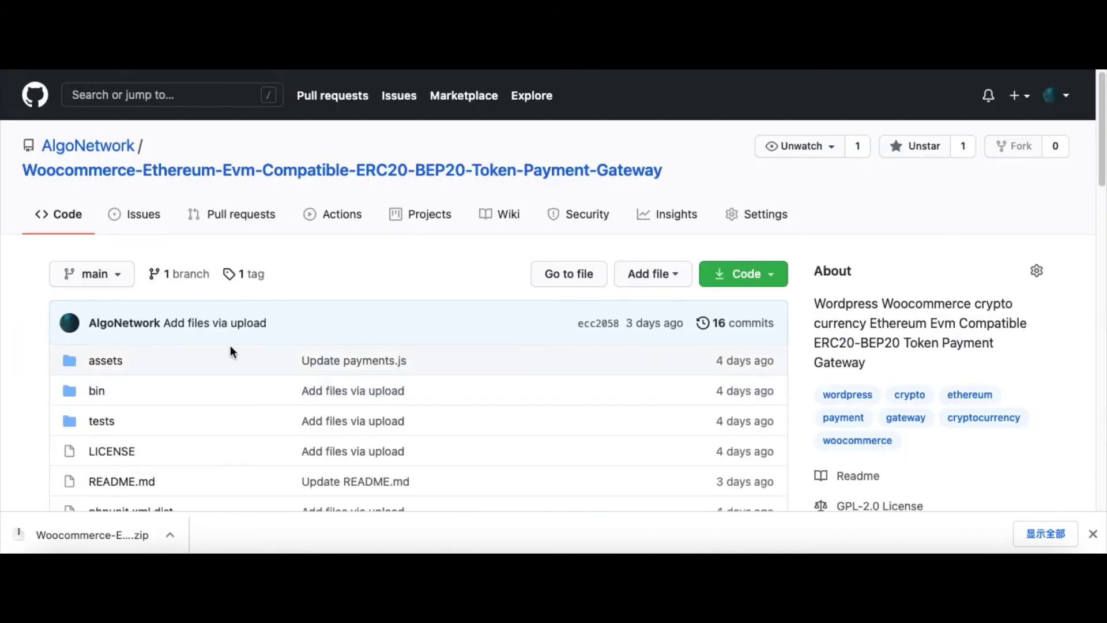
Open assets/token.png in the gateway's GitHub repository and copy its image address
scroll(229, 346, down, 3)
click(106, 282)
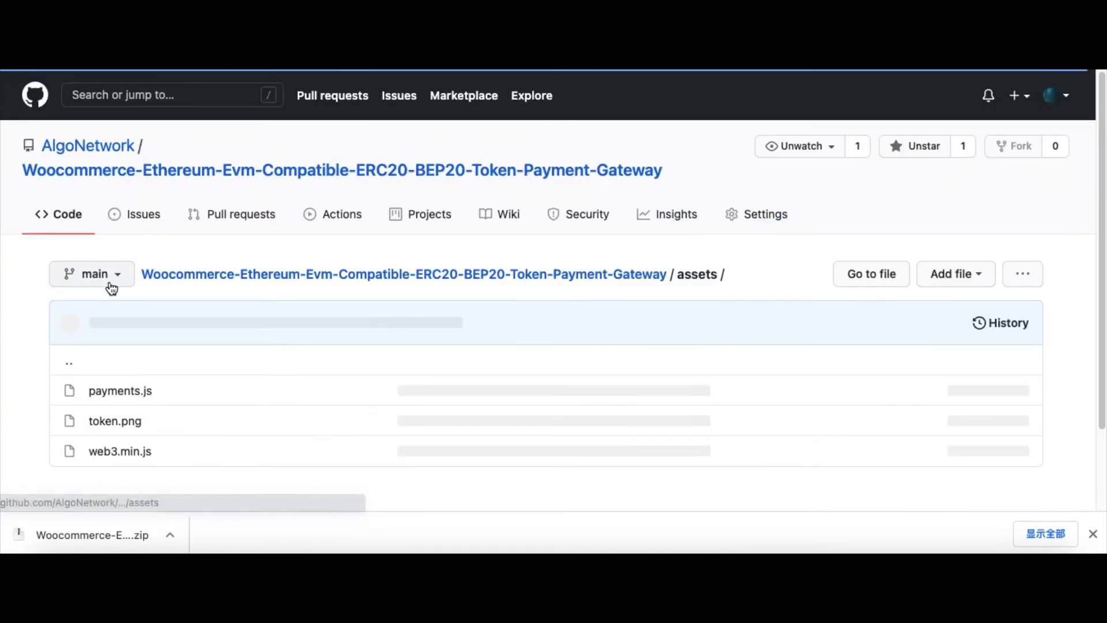
click(138, 397)
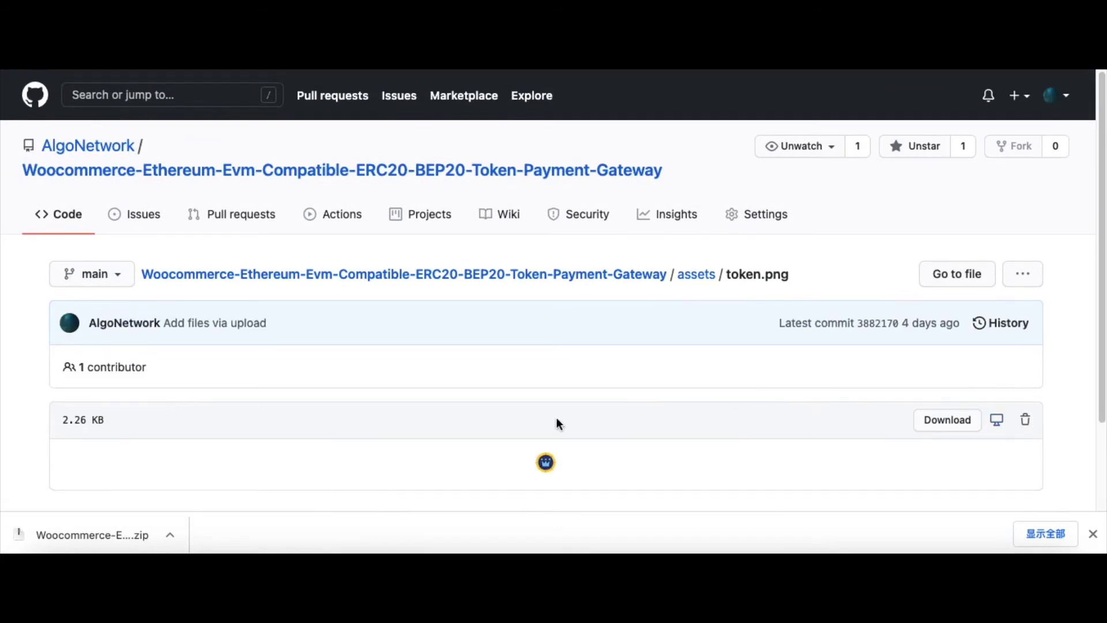
scroll(573, 419, down, 2)
right_click(544, 387)
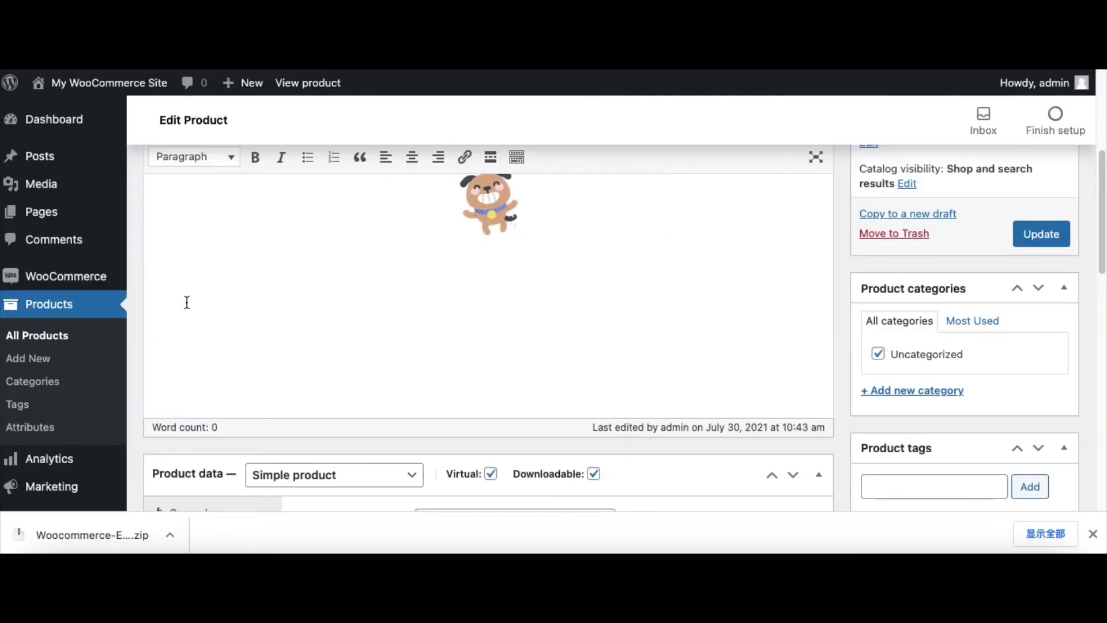
Open the Pay with Token payment method settings from the Plugins list
scroll(60, 390, down, 1)
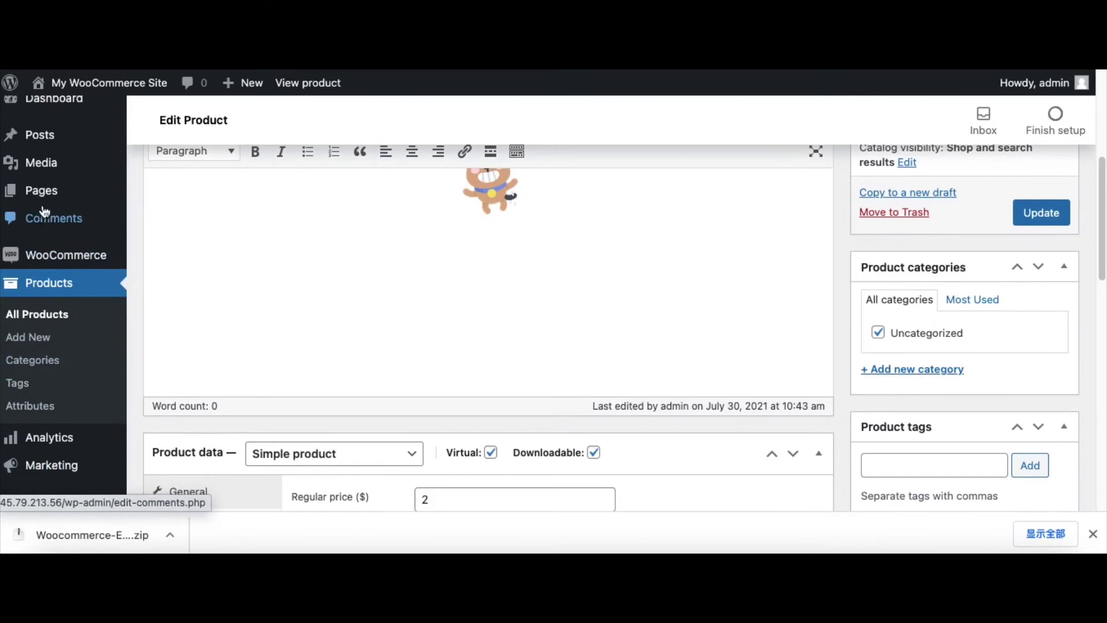
scroll(60, 299, down, 5)
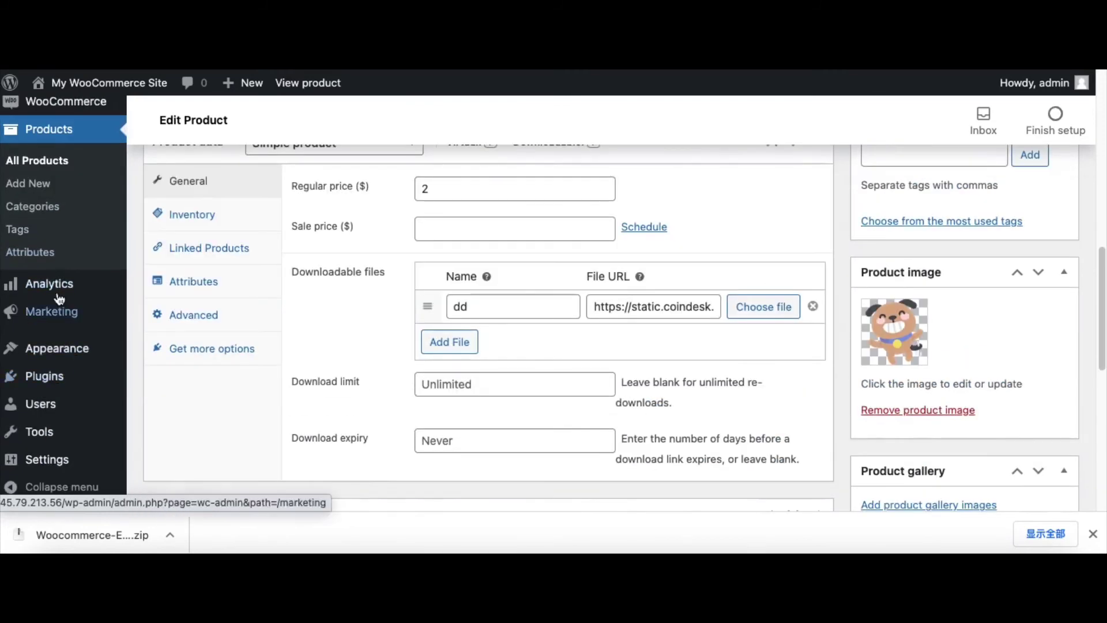
click(53, 376)
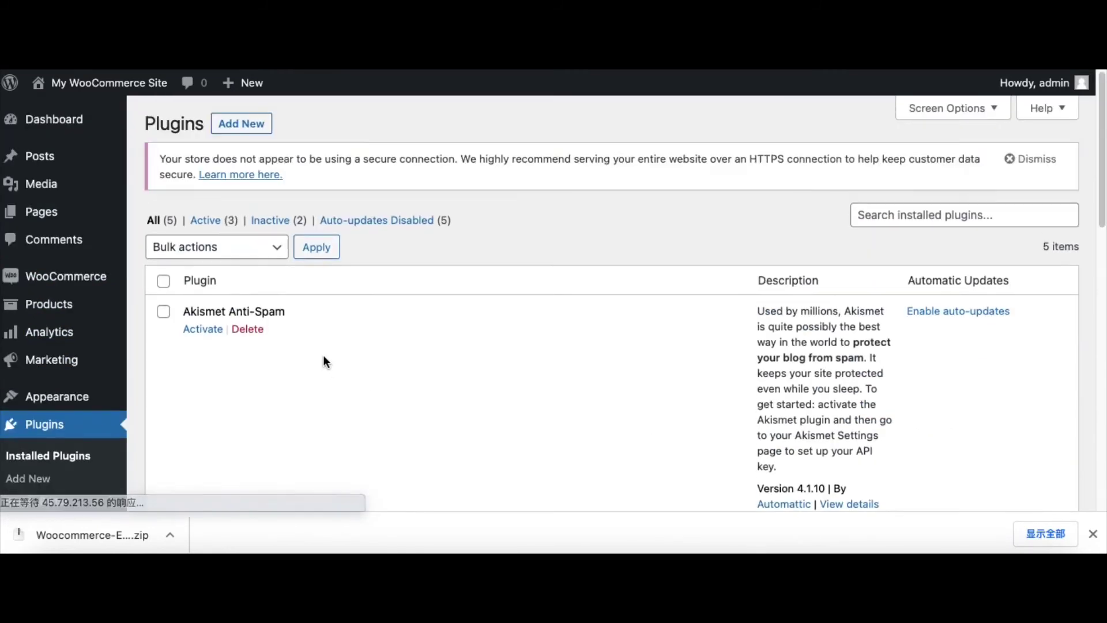
scroll(331, 279, down, 8)
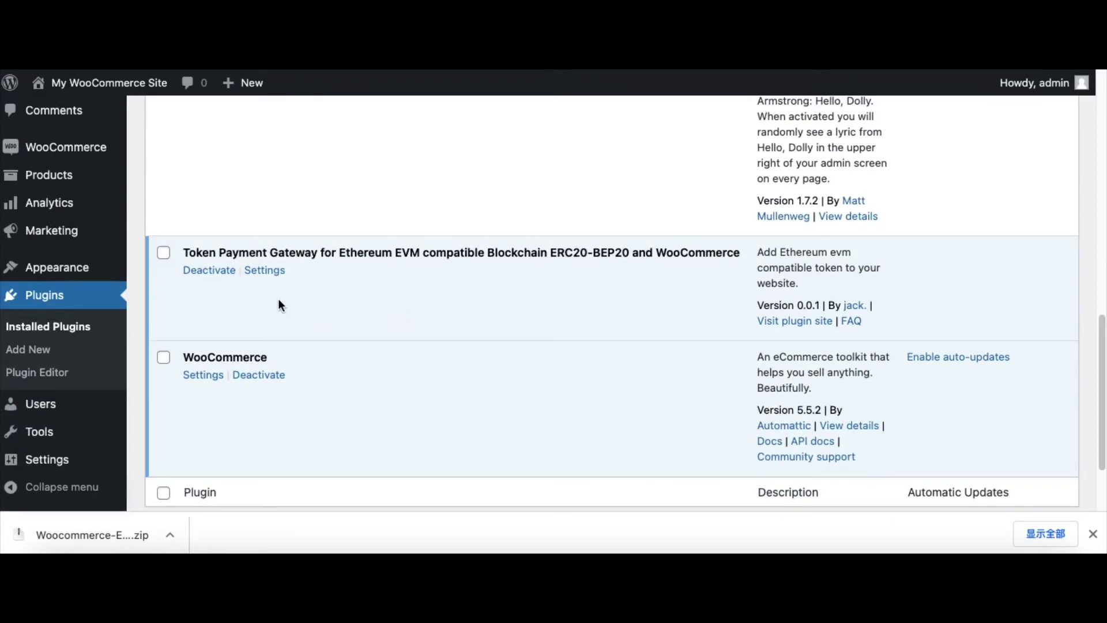
click(269, 273)
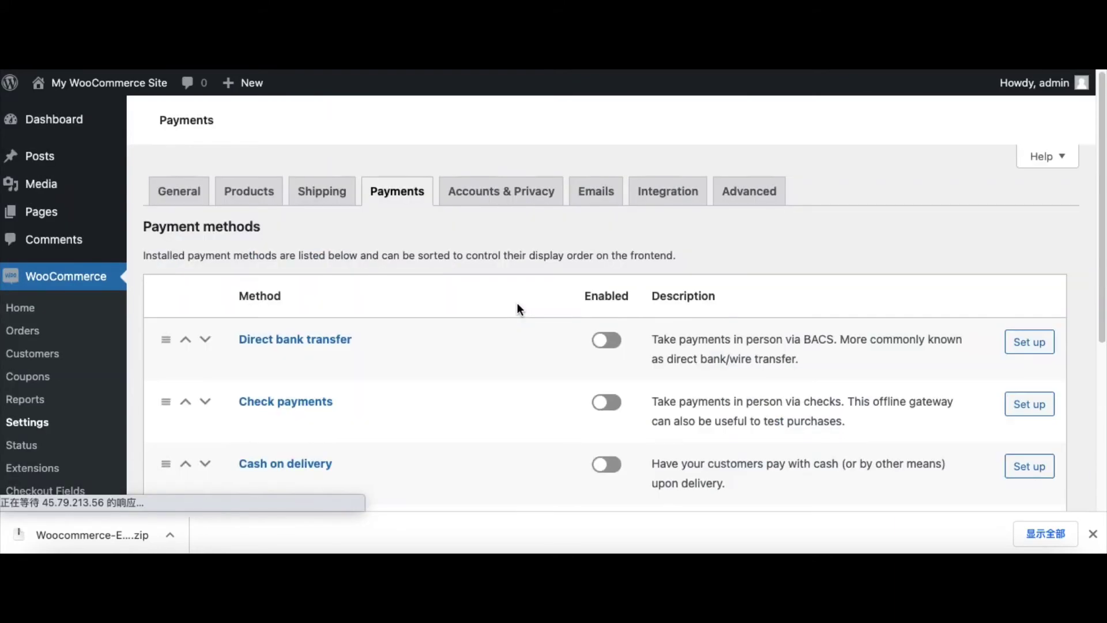
scroll(507, 311, down, 3)
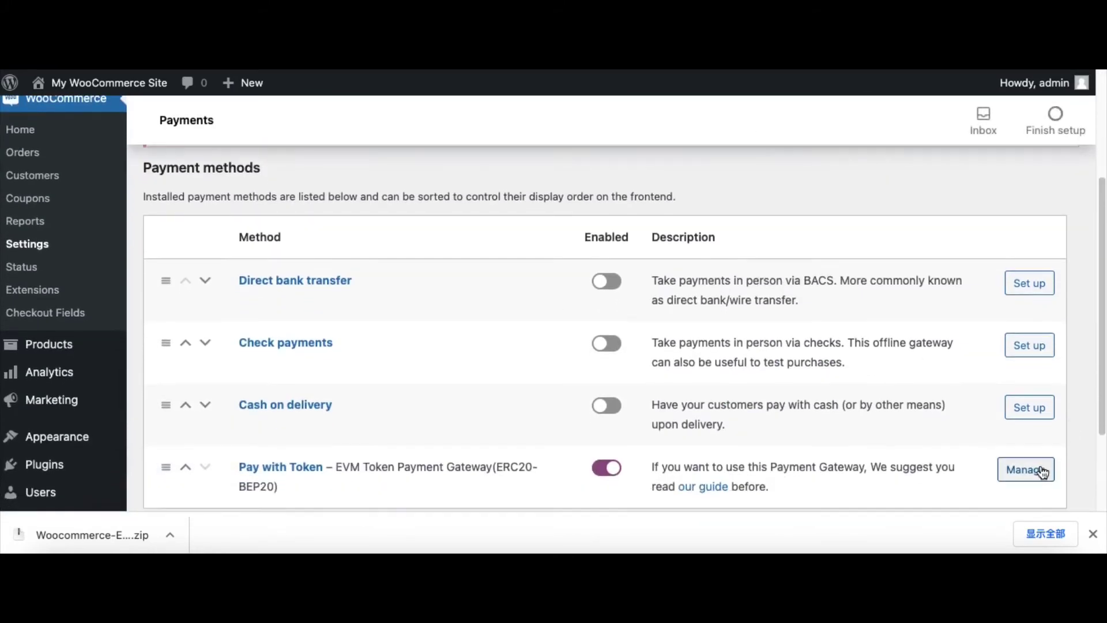
click(1038, 470)
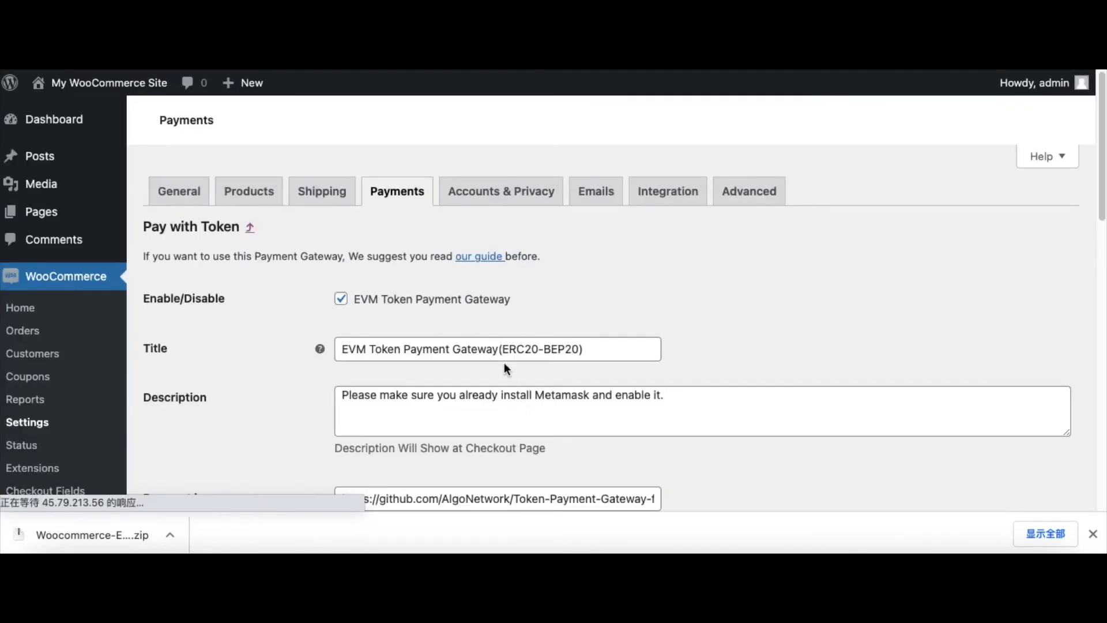
Replace the Payment icon URL with the token.png link and save the settings
scroll(469, 402, down, 5)
click(421, 363)
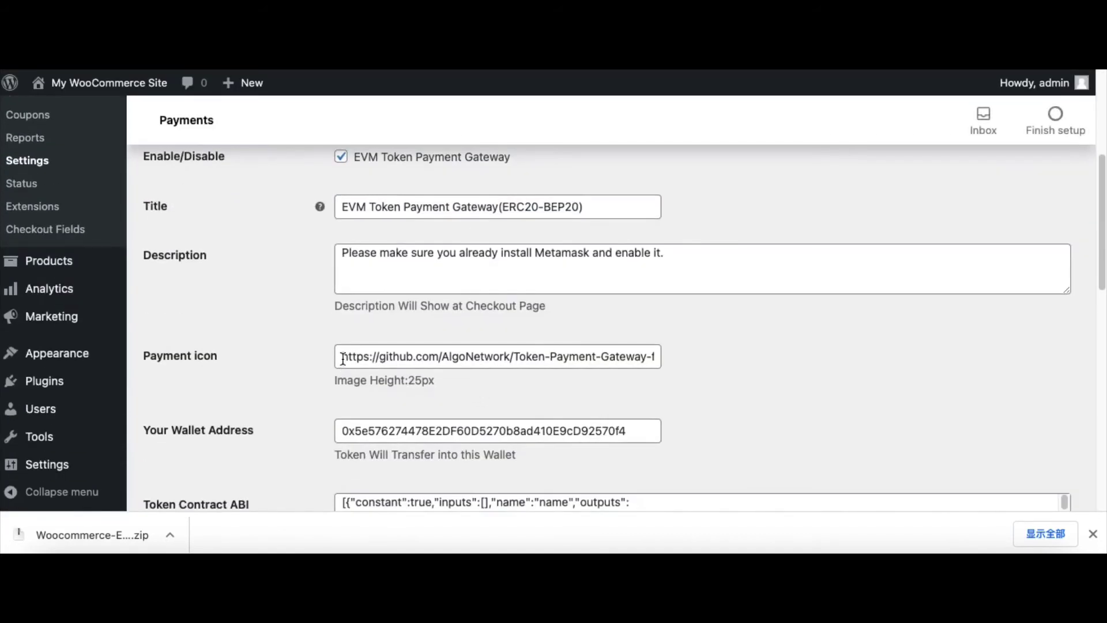
key(ctrl+a)
key(ctrl+v)
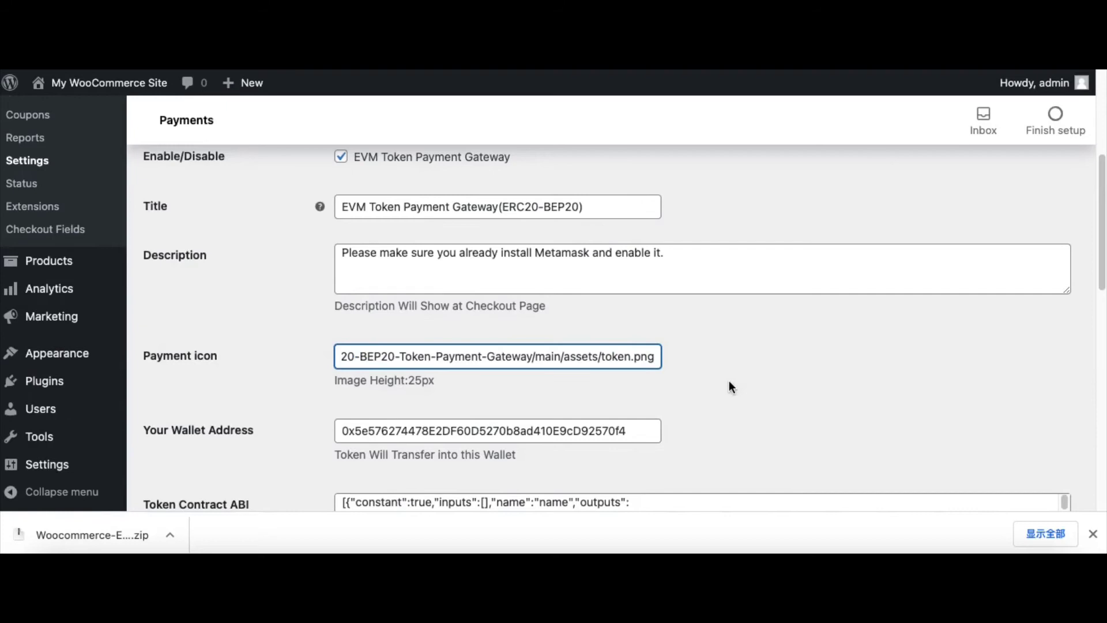
scroll(744, 374, down, 10)
scroll(458, 421, down, 5)
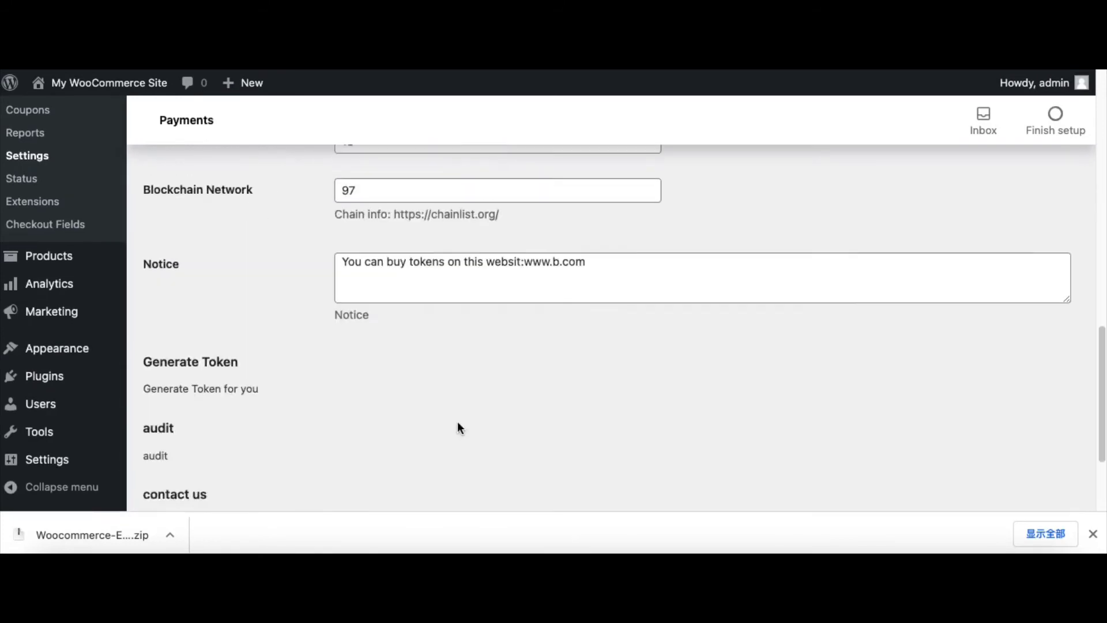
click(196, 423)
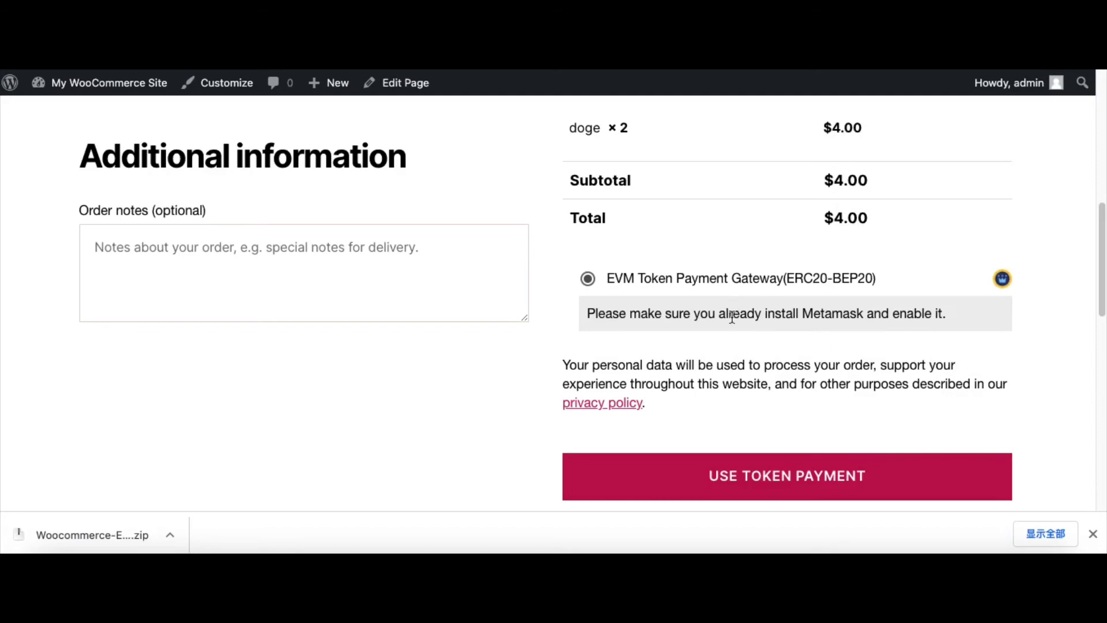
Place the $4.00 doge order with USE TOKEN PAYMENT
click(819, 492)
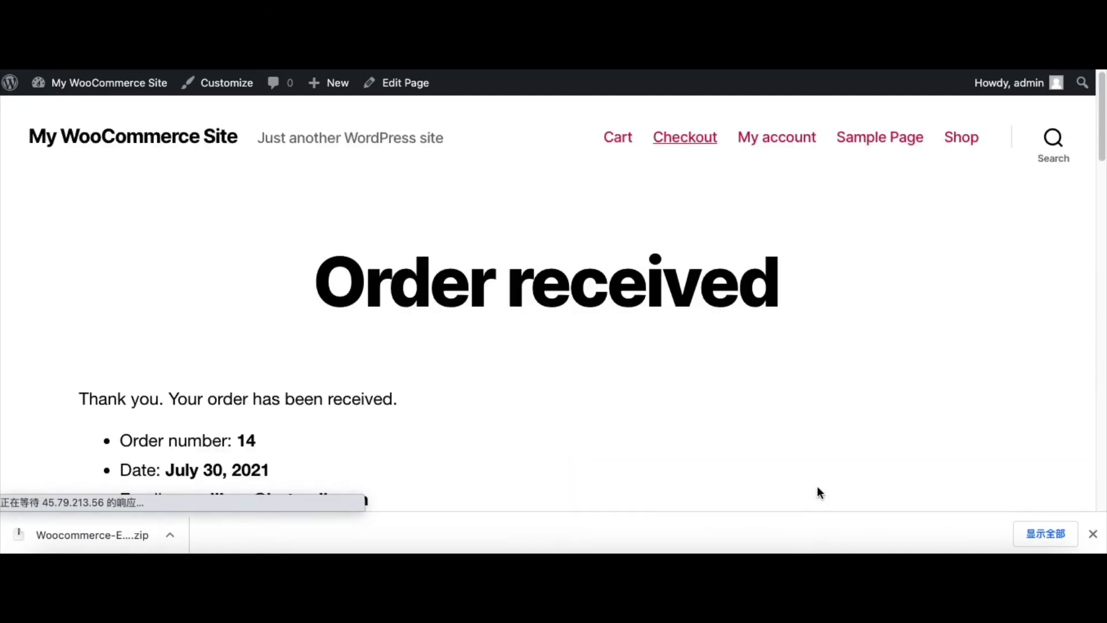
Scroll order 14's Order received page down to the 'Use Metamask Pay this Order' section
drag(354, 279, 663, 278)
click(718, 330)
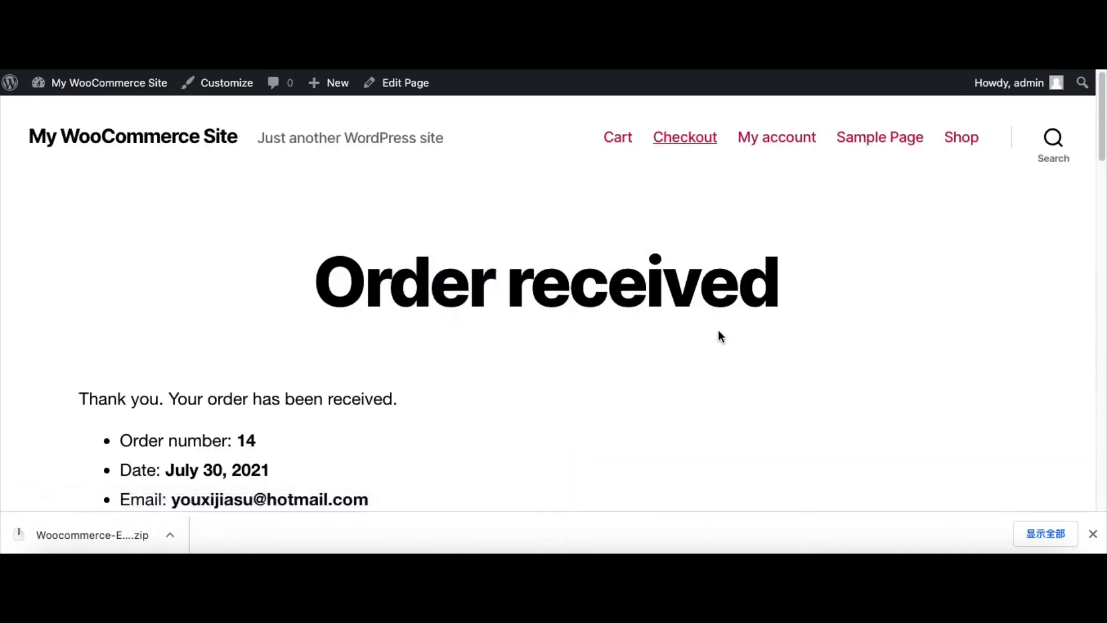
scroll(633, 358, down, 5)
scroll(500, 381, down, 5)
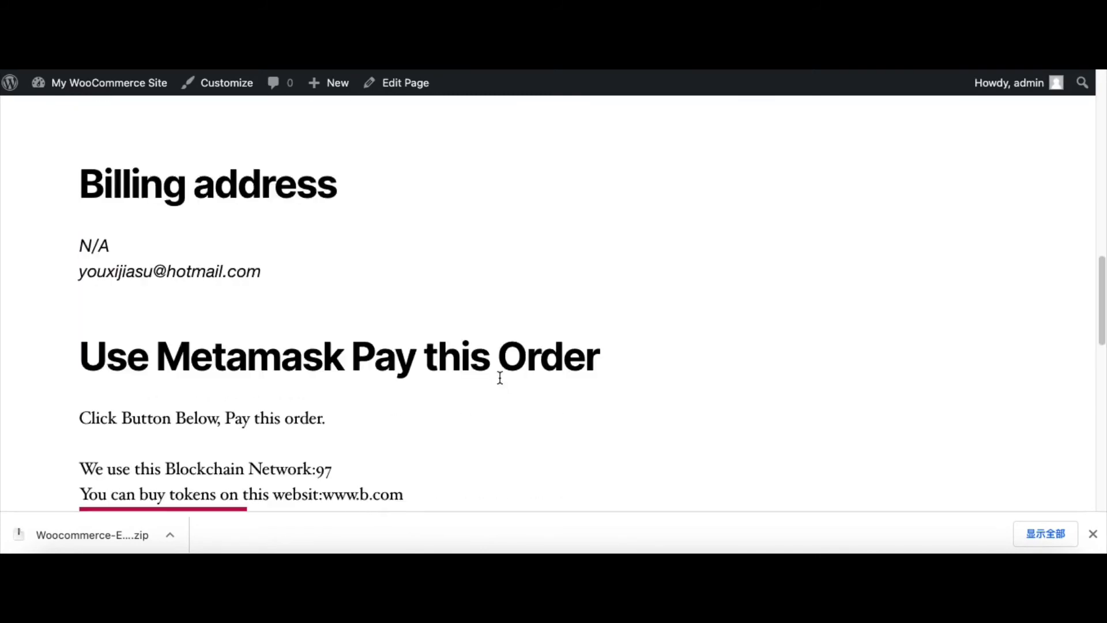
scroll(500, 378, down, 2)
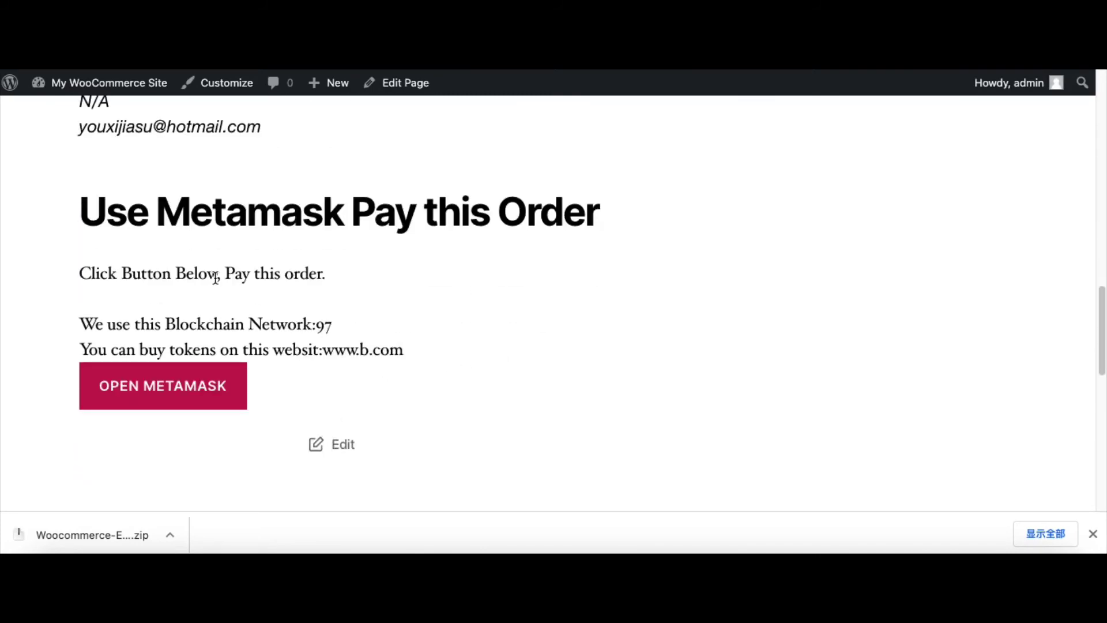
scroll(865, 255, down, 1)
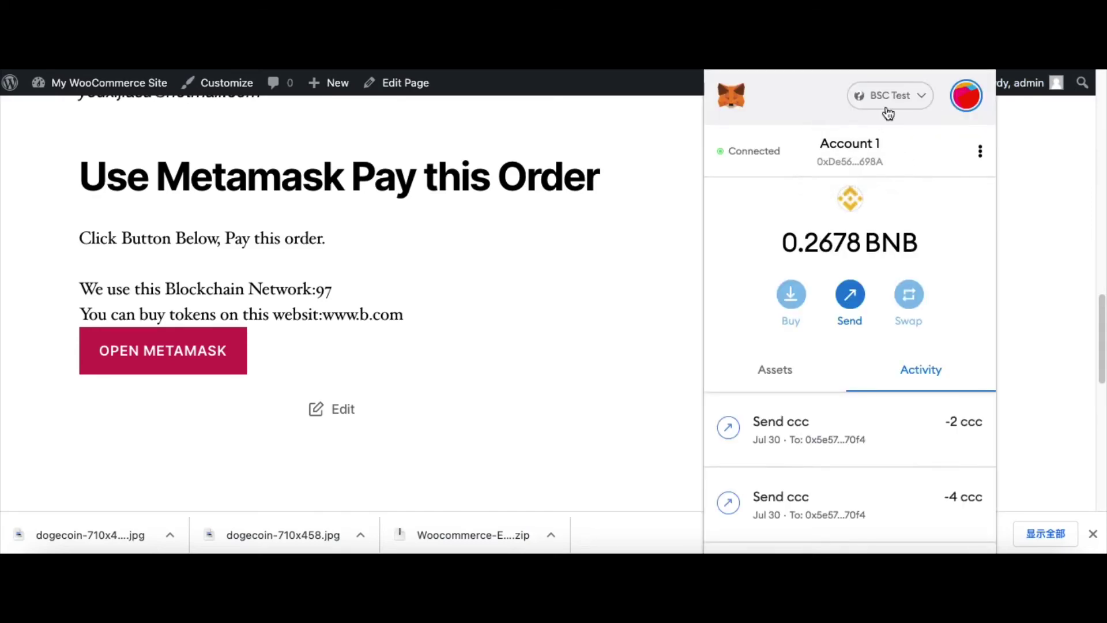
Switch the MetaMask wallet to Ethereum Mainnet
click(919, 107)
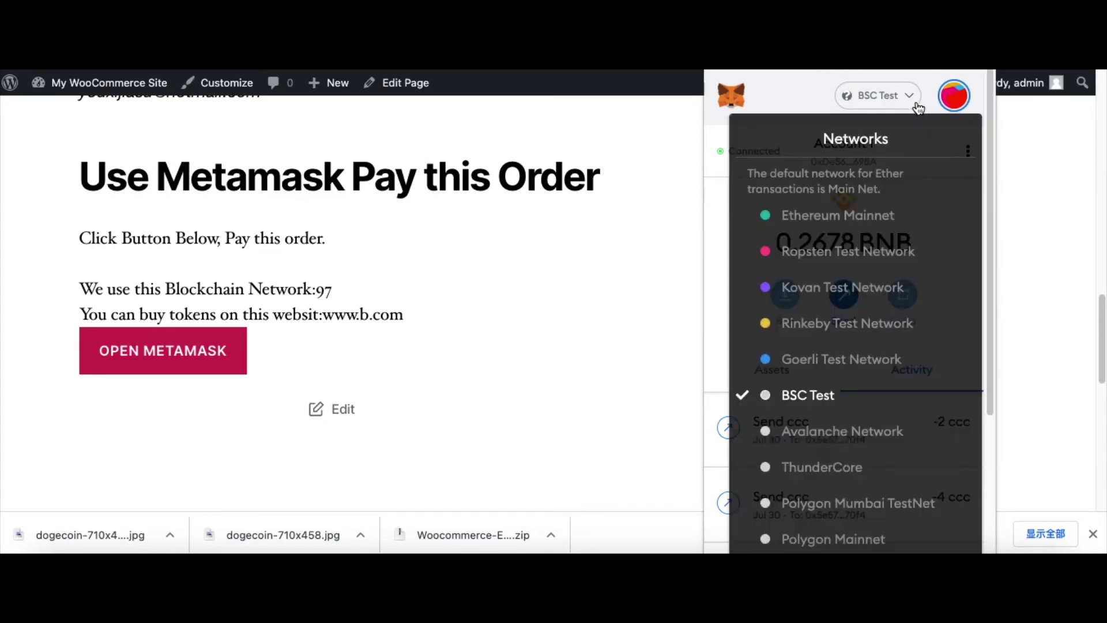
click(852, 218)
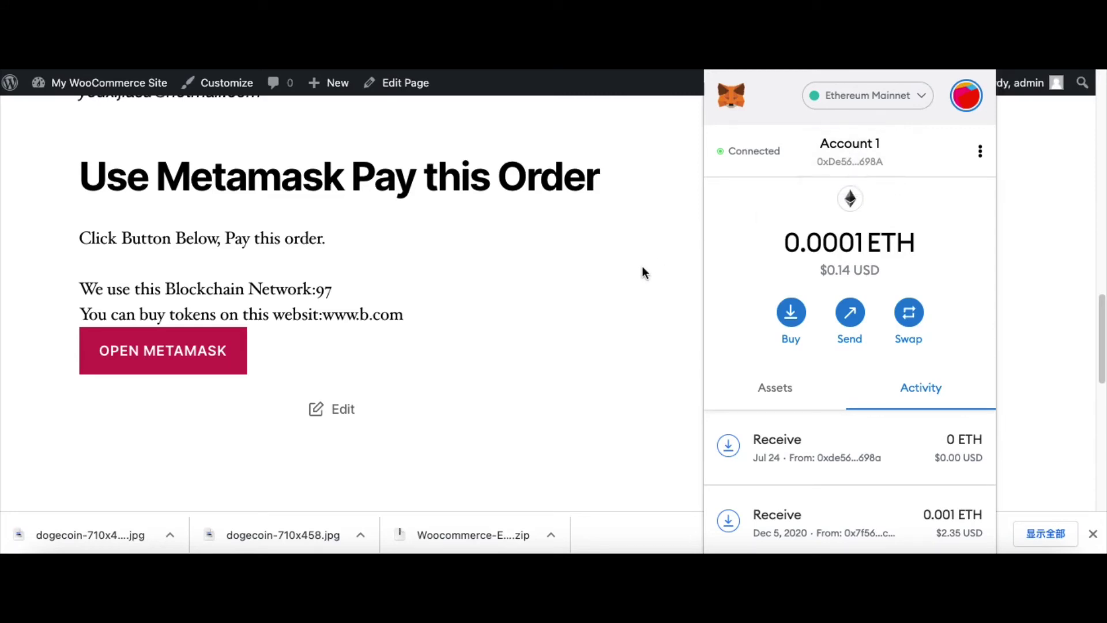
click(775, 382)
Start paying the order and approve the wallet's switch back to BSC Test
click(624, 308)
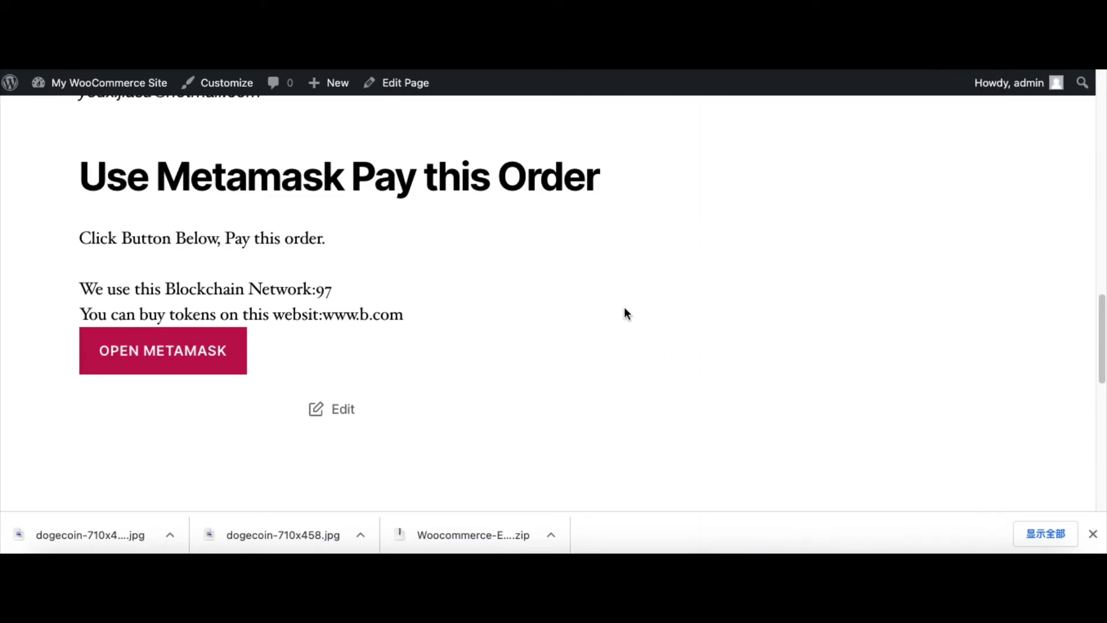
click(160, 349)
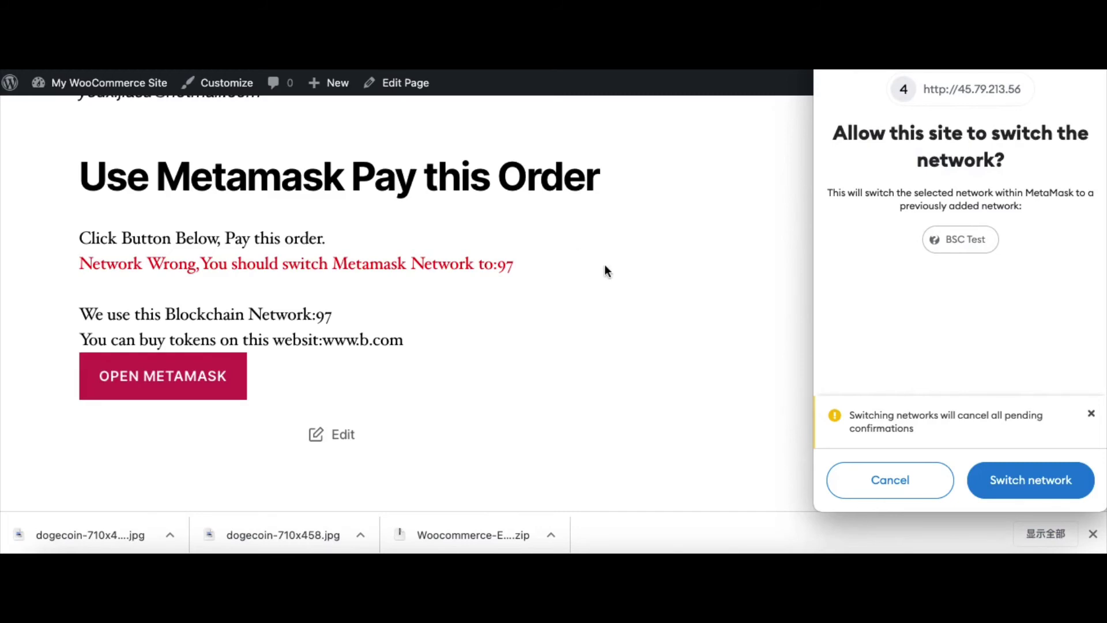
click(1016, 487)
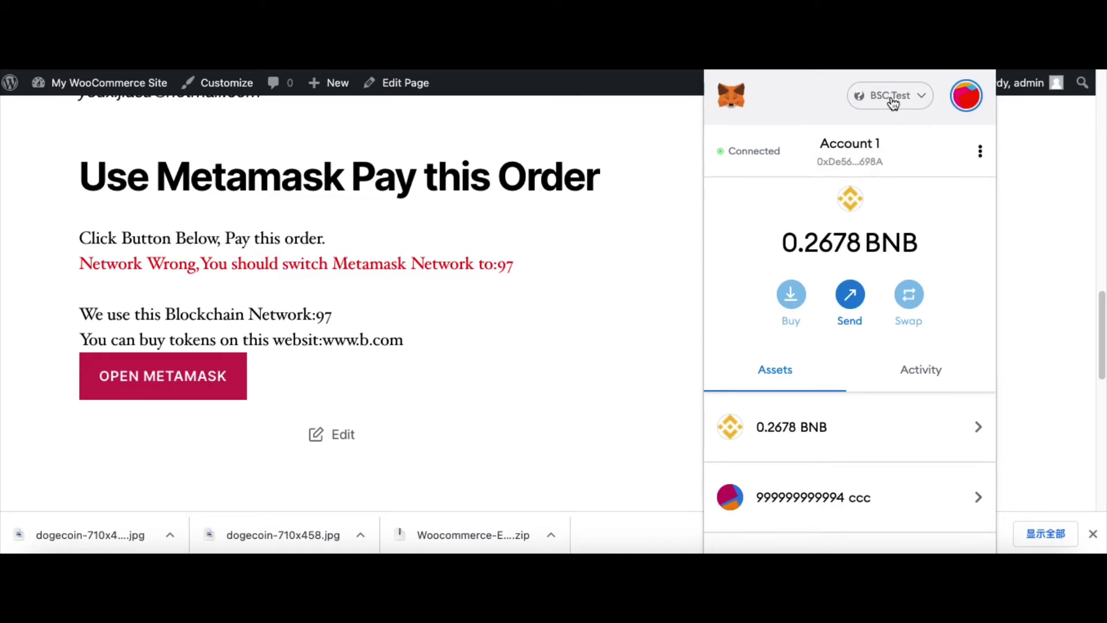
click(610, 310)
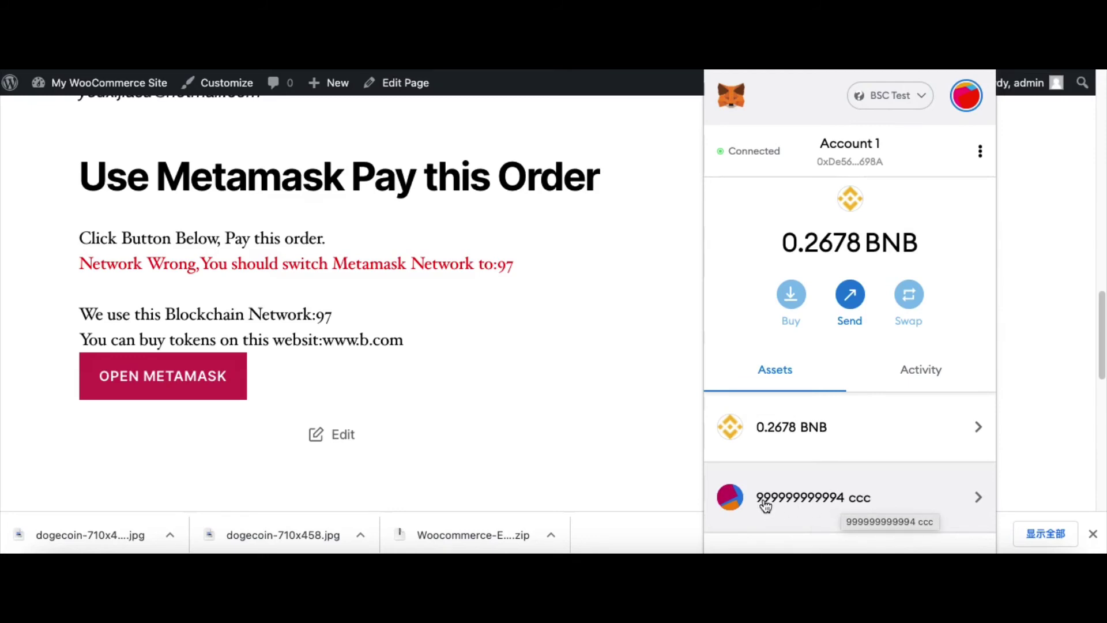
click(813, 503)
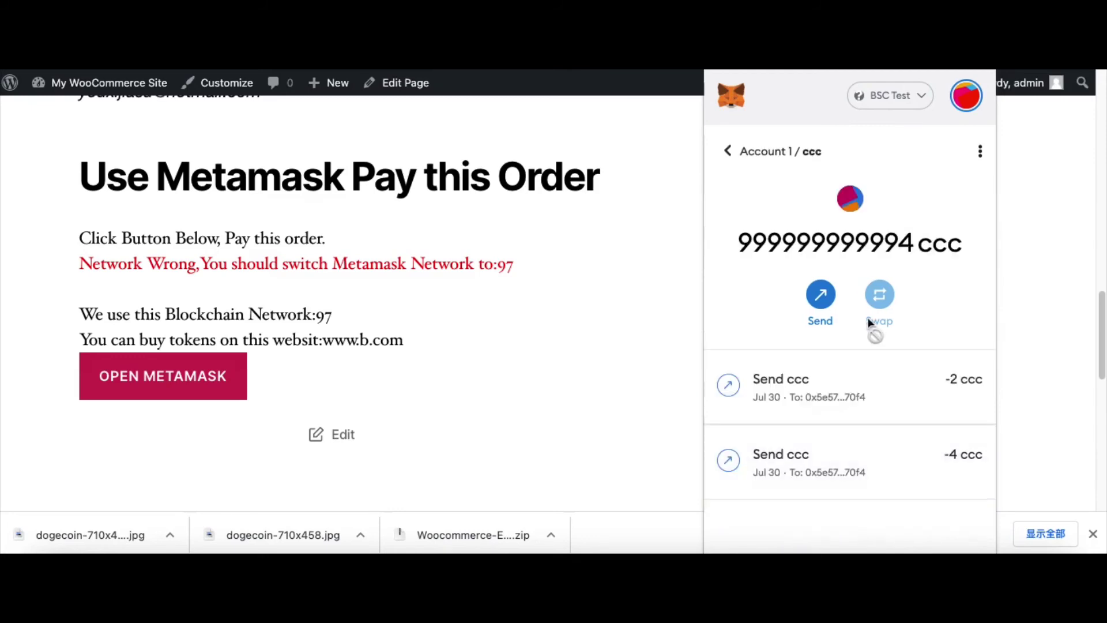
drag(854, 242, 929, 255)
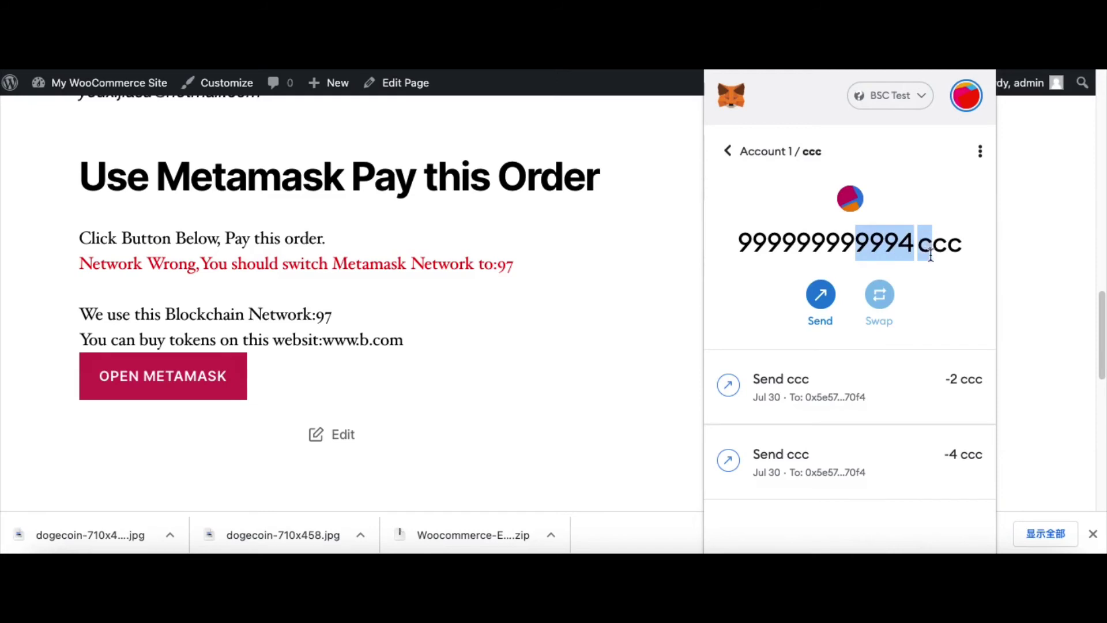
click(930, 255)
drag(855, 241, 919, 251)
click(867, 242)
double_click(878, 249)
click(869, 255)
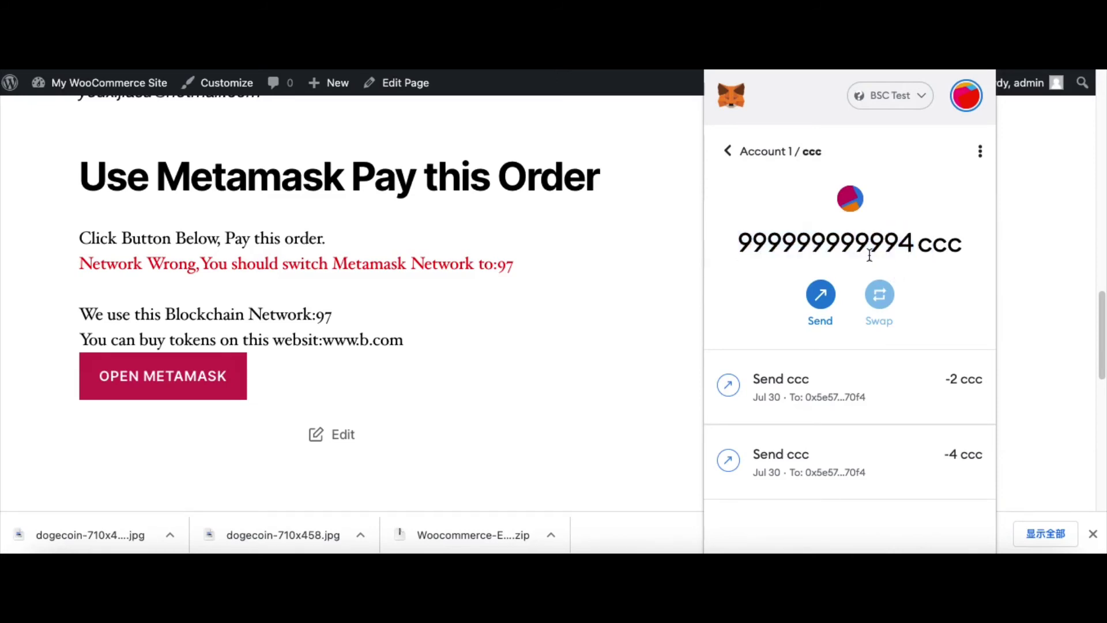
click(1044, 248)
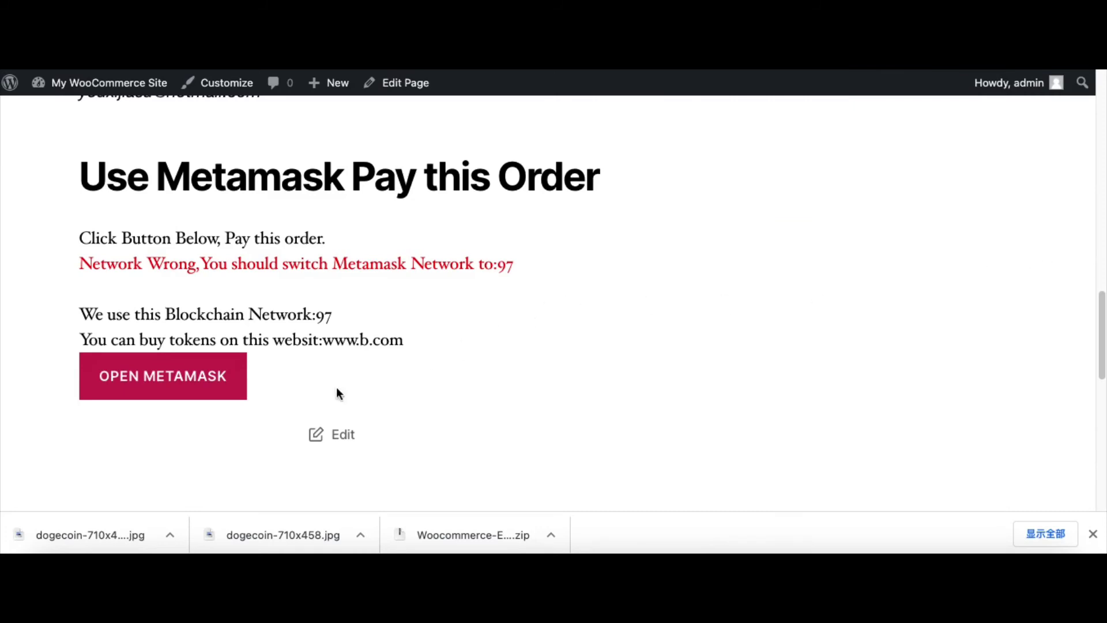
click(987, 92)
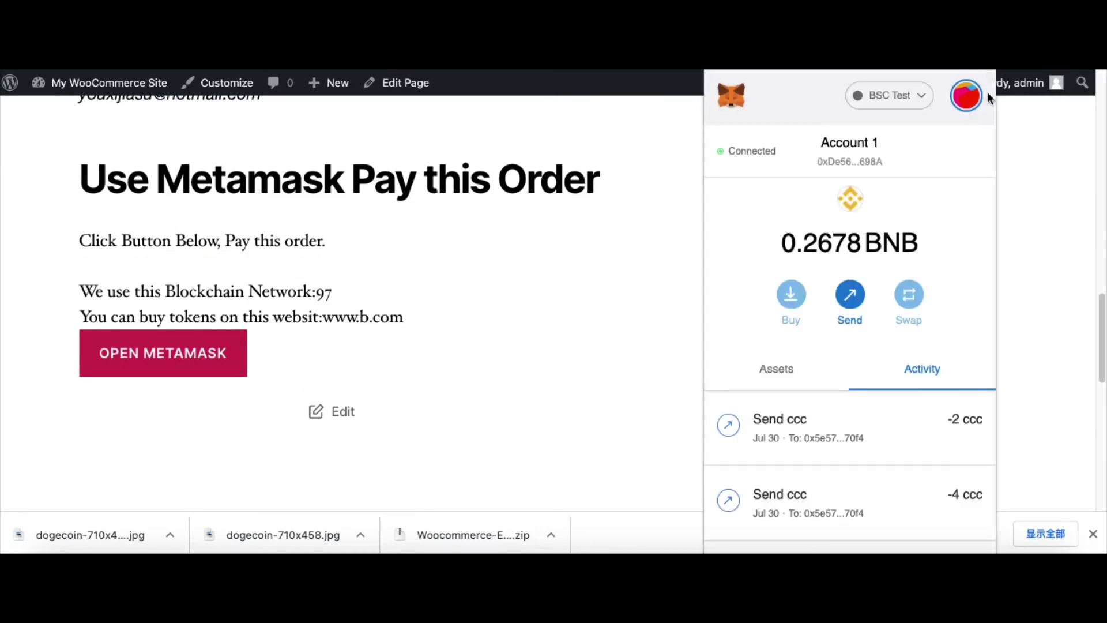
scroll(972, 314, down, 3)
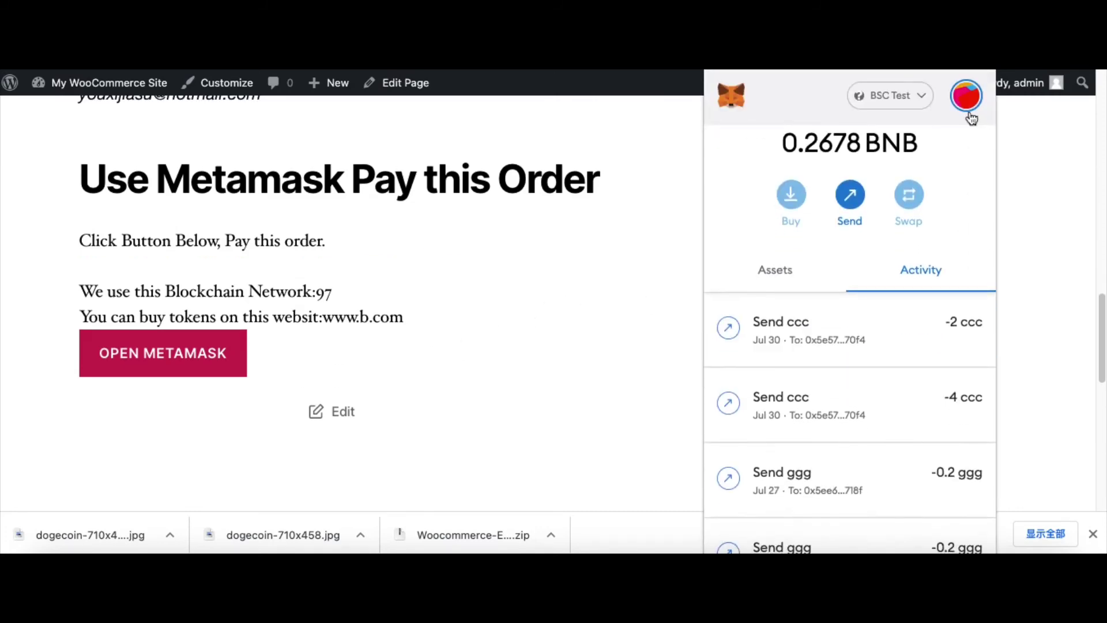
click(968, 103)
click(817, 262)
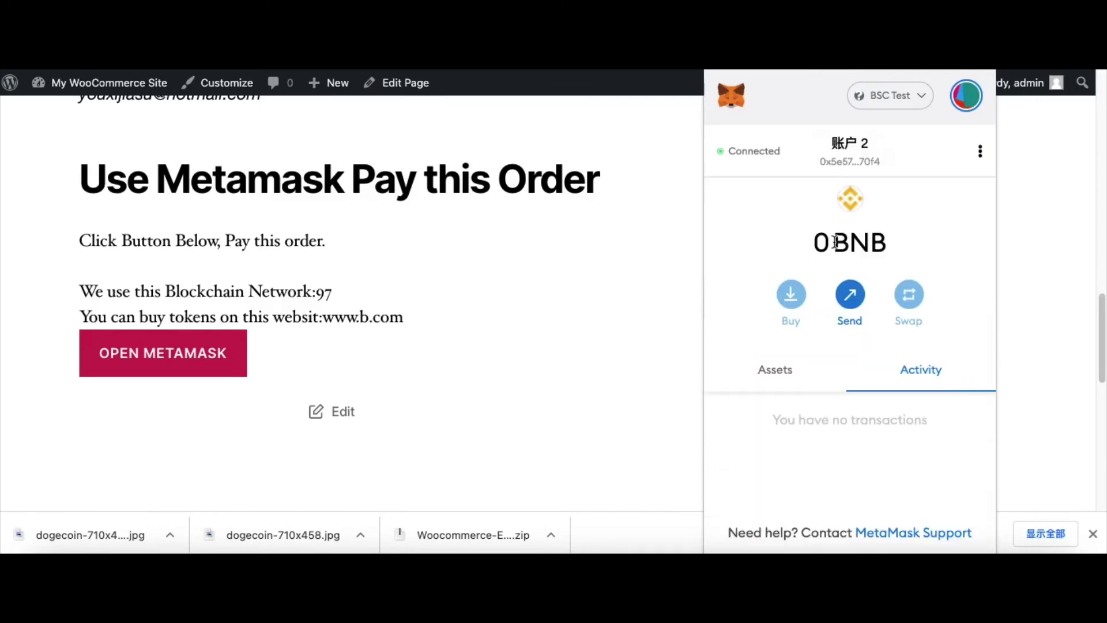
click(778, 376)
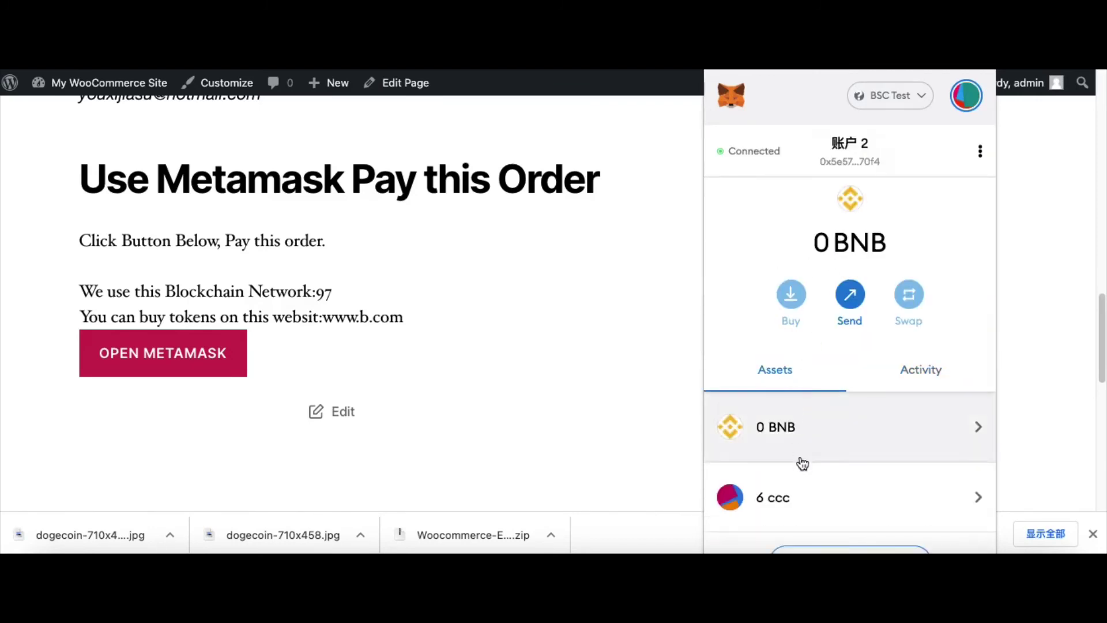
scroll(801, 462, down, 1)
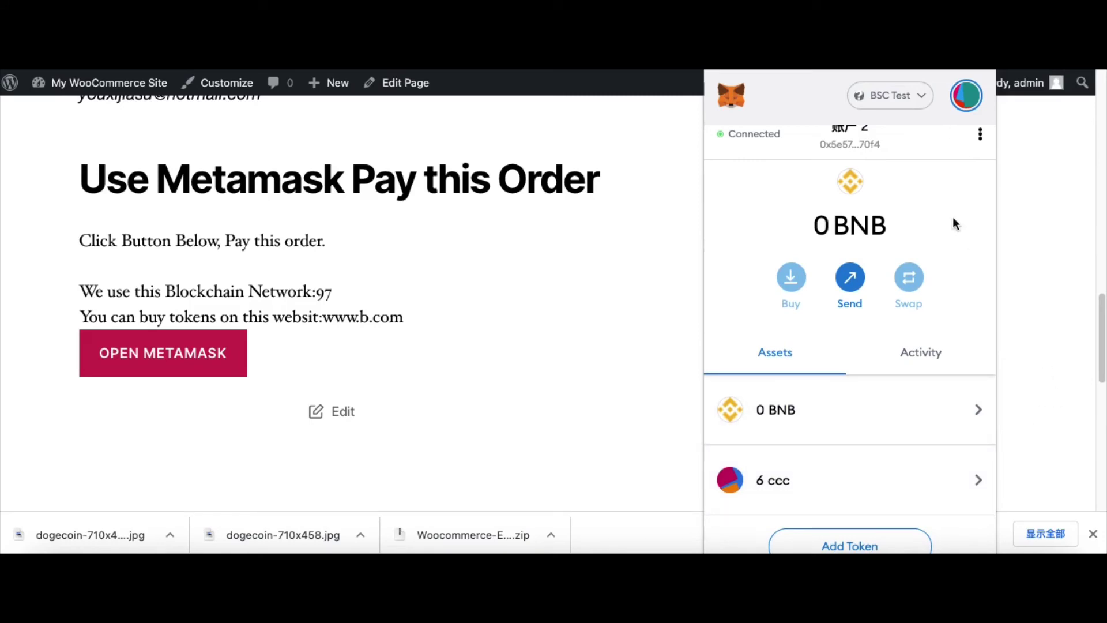
scroll(954, 231, up, 1)
click(967, 110)
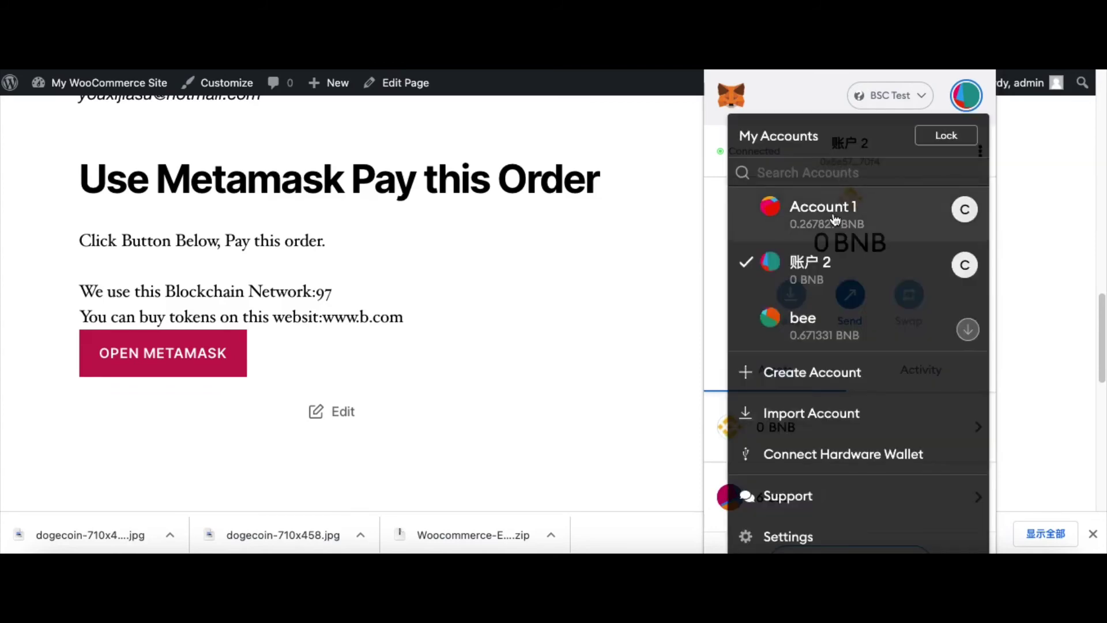
click(756, 199)
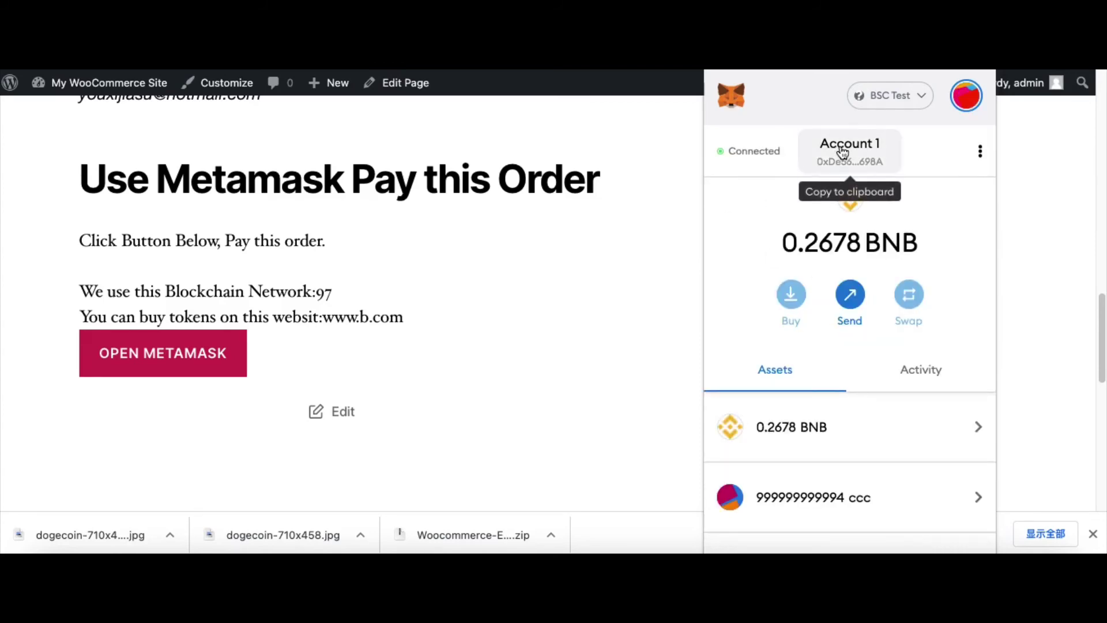
click(545, 278)
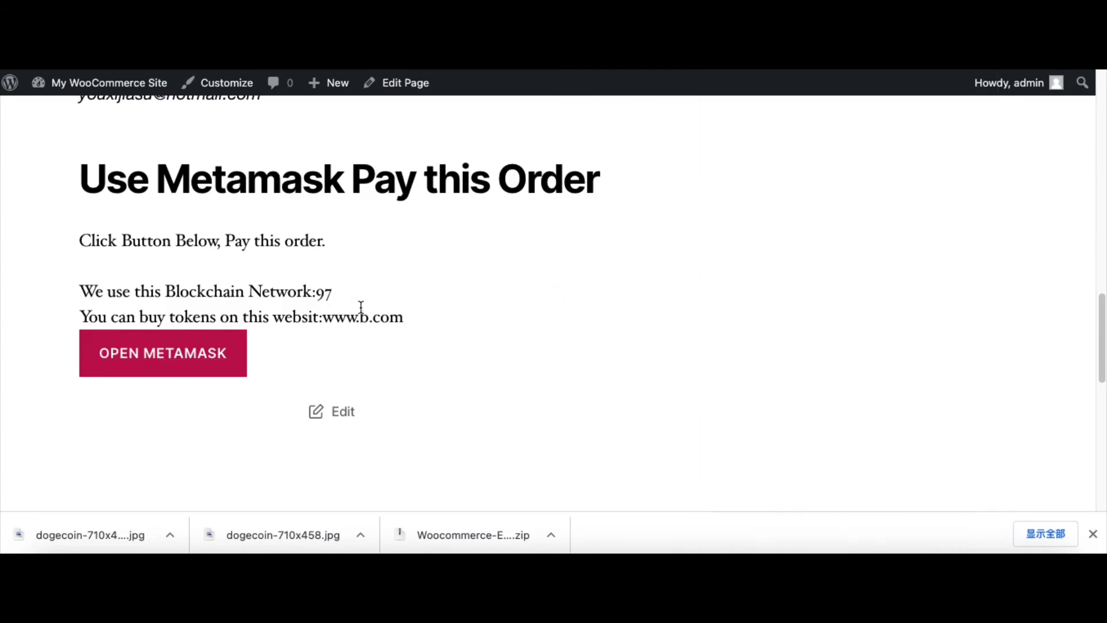
drag(361, 309, 316, 266)
click(321, 251)
drag(299, 241, 365, 321)
click(267, 242)
click(366, 327)
scroll(291, 312, up, 10)
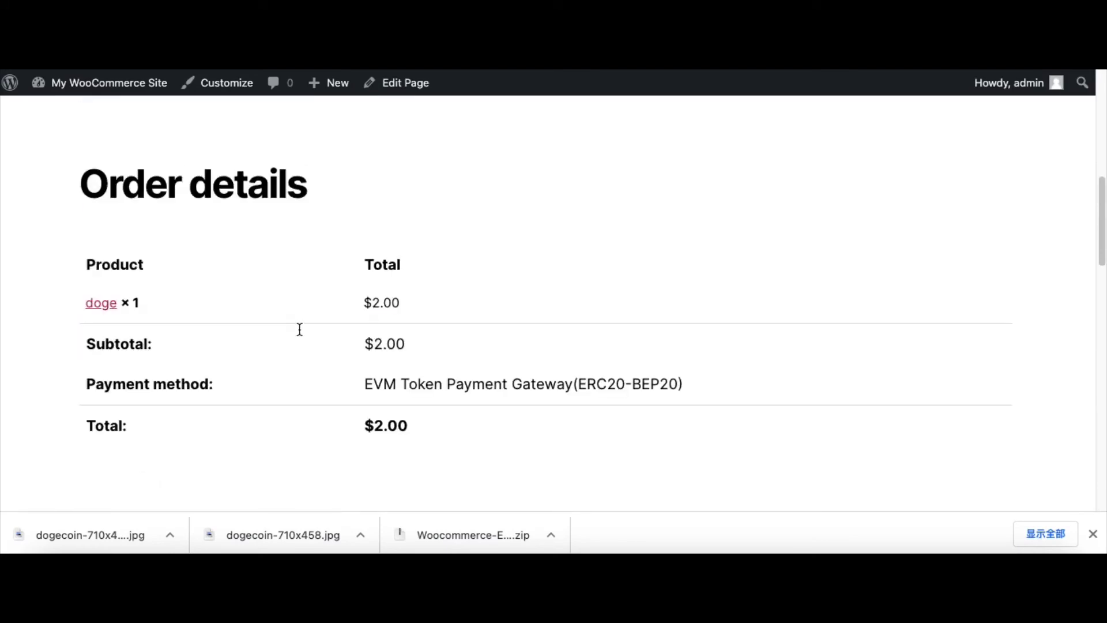
scroll(346, 337, down, 10)
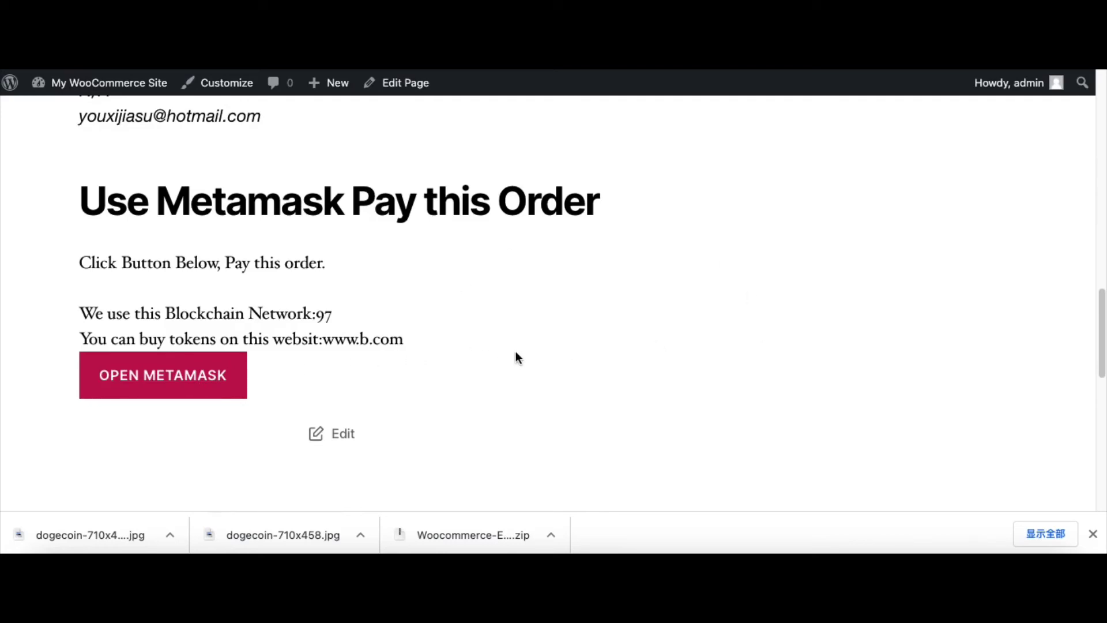
Pay the order by confirming the 2 ccc transfer in MetaMask
click(202, 377)
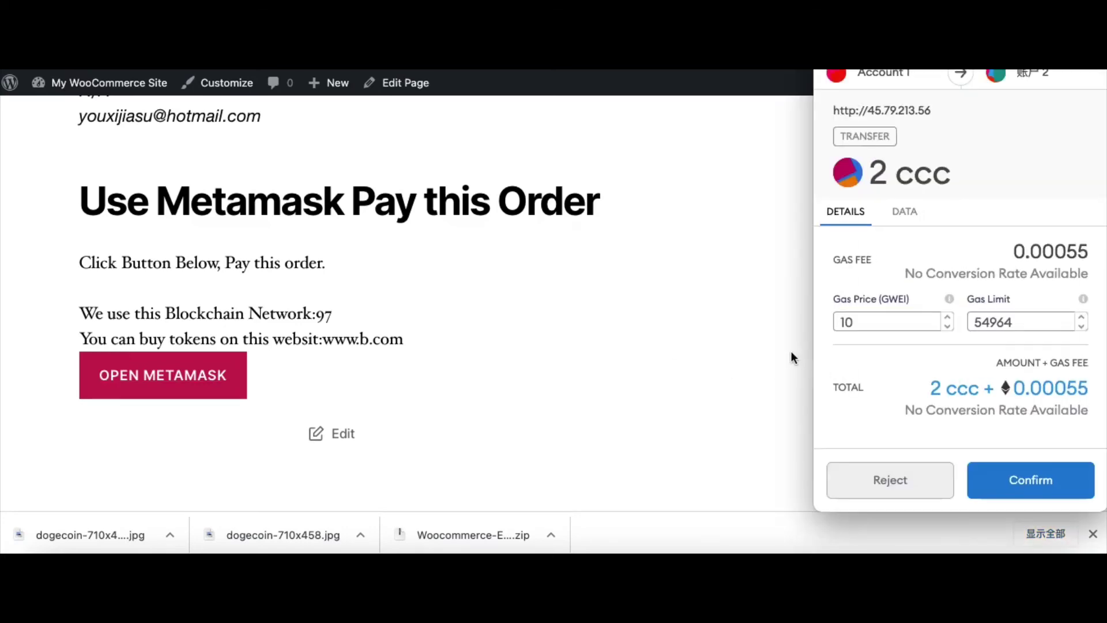
click(1014, 478)
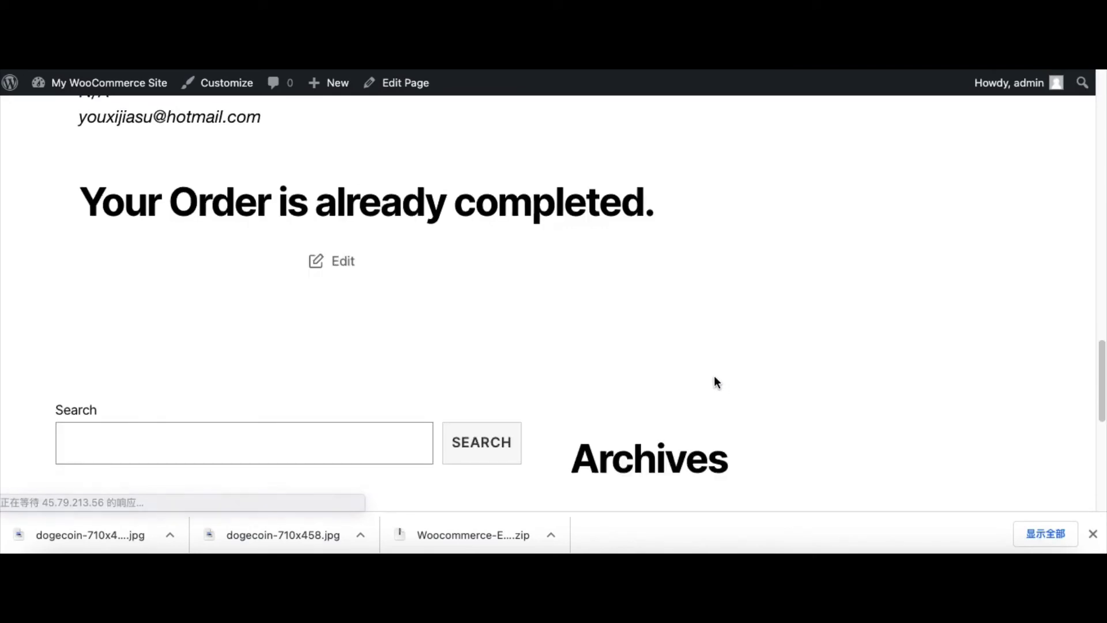
scroll(724, 369, down, 3)
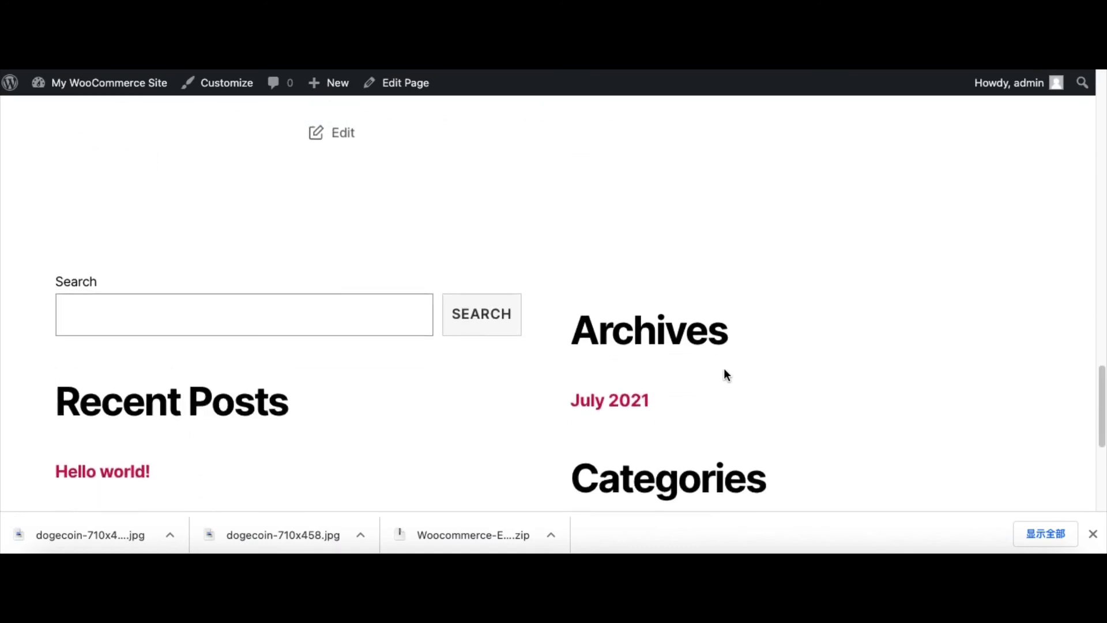
scroll(715, 374, up, 2)
Check the order-completed heading and download the purchased doge file
drag(192, 148, 497, 159)
click(692, 270)
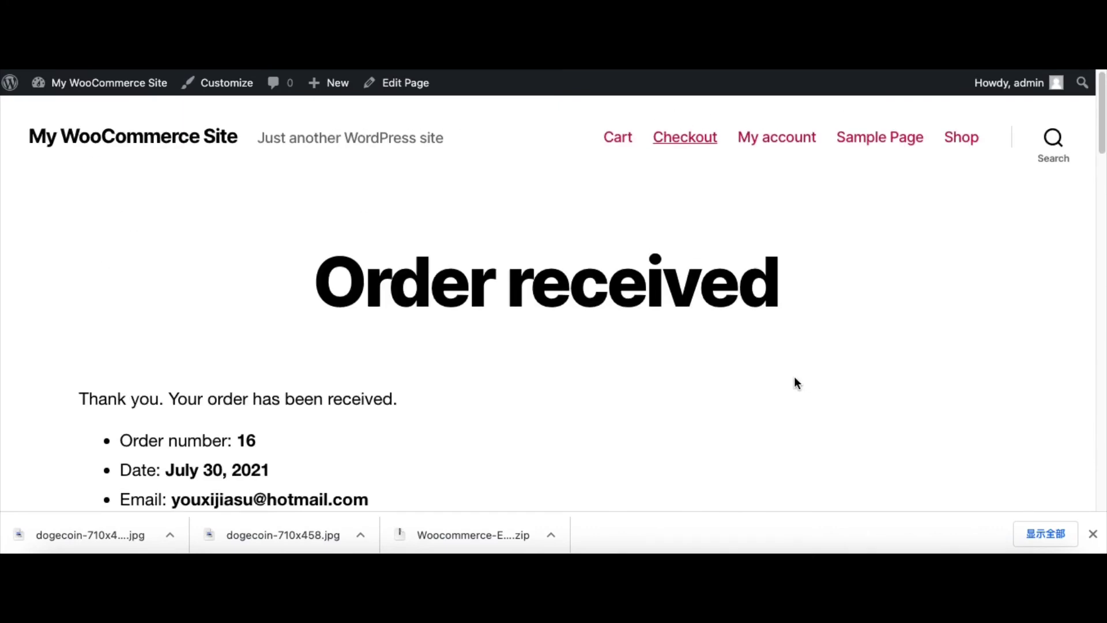
scroll(793, 375, down, 6)
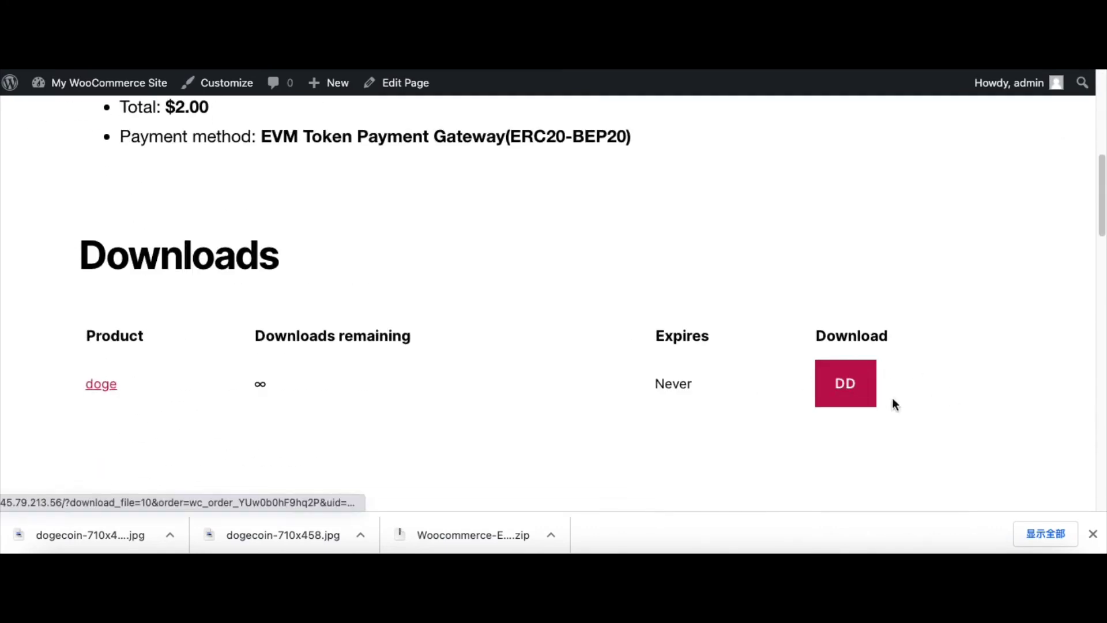
click(819, 387)
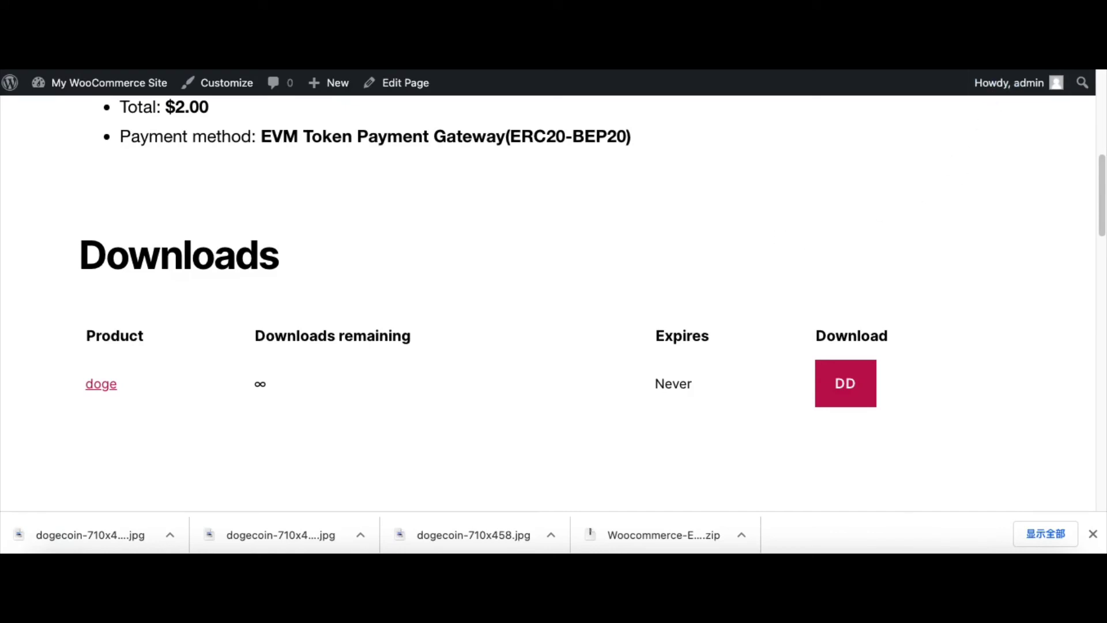
Check the first account's ccc balance and history in MetaMask's Assets
key(alt+shift+m)
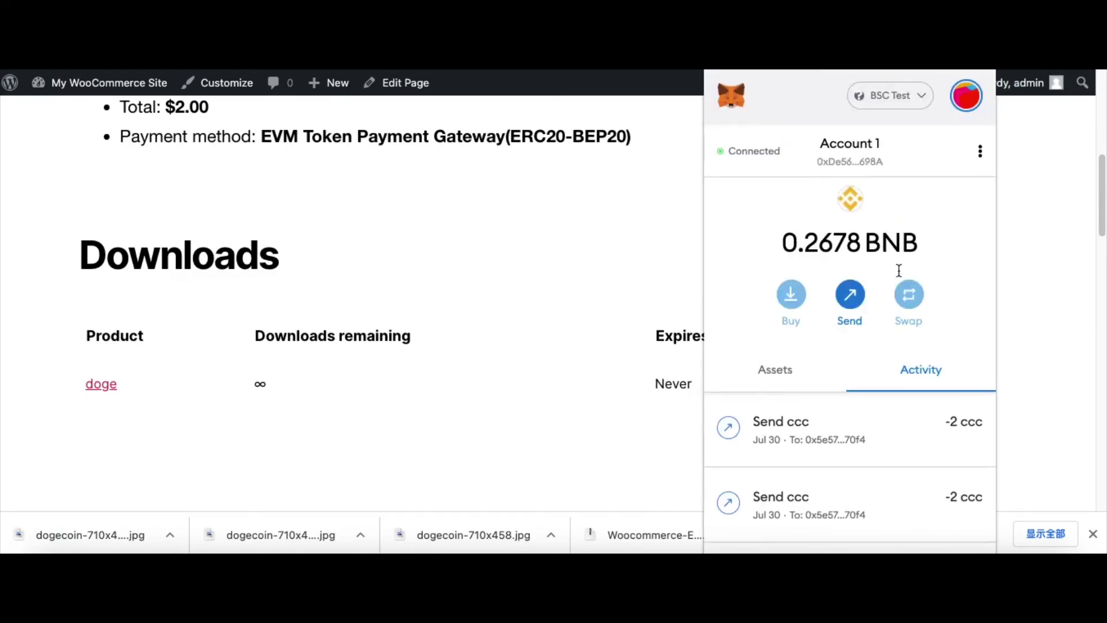
click(773, 381)
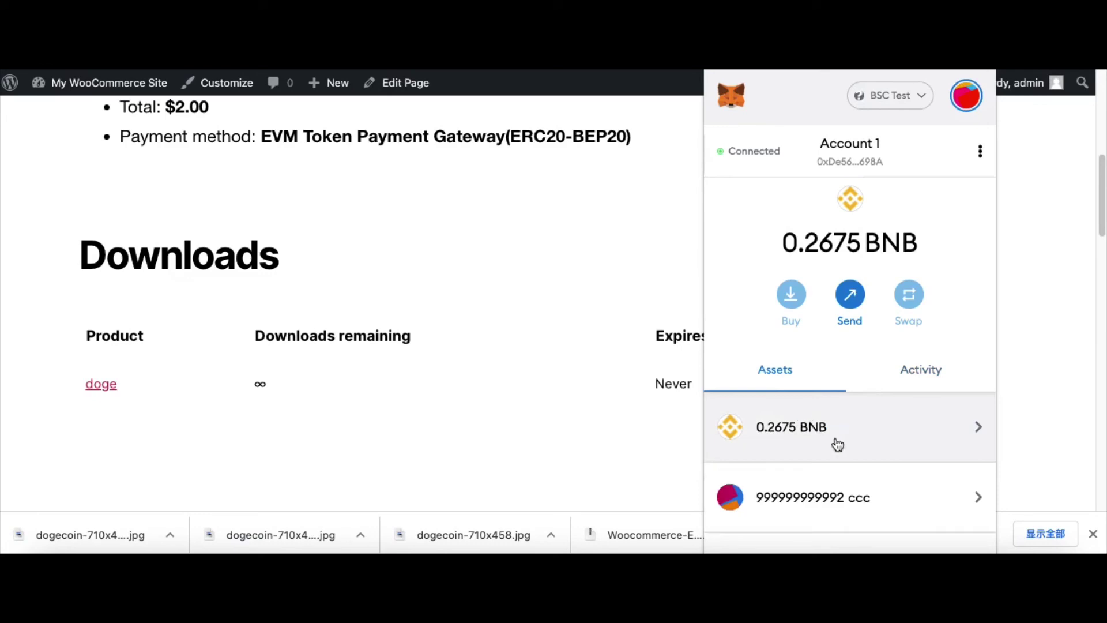
scroll(882, 448, down, 2)
scroll(877, 450, up, 2)
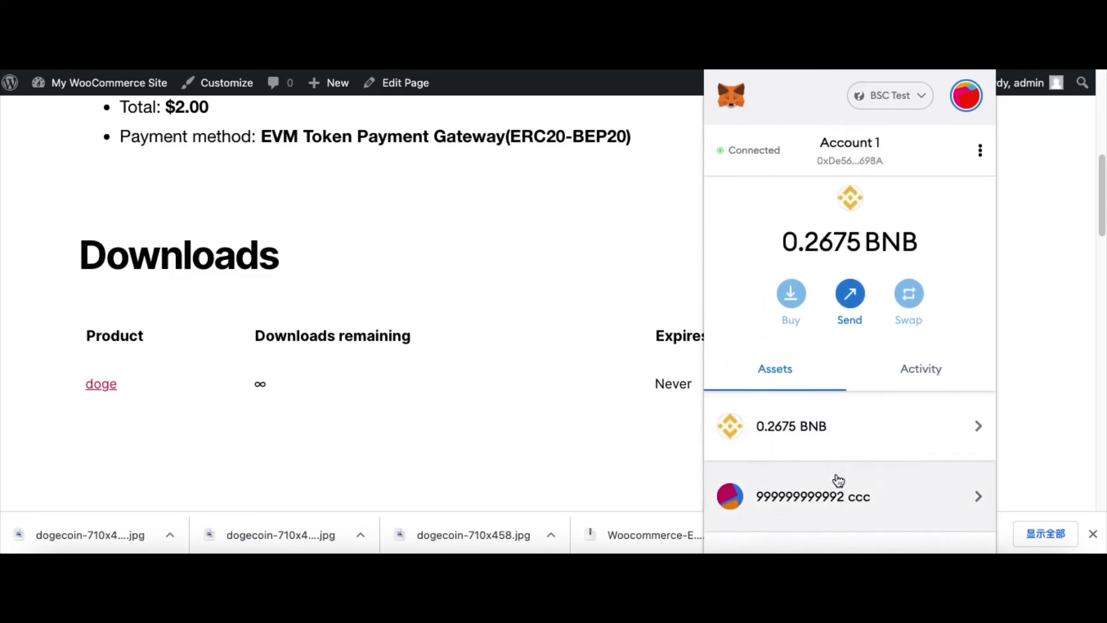
scroll(836, 482, down, 2)
click(835, 433)
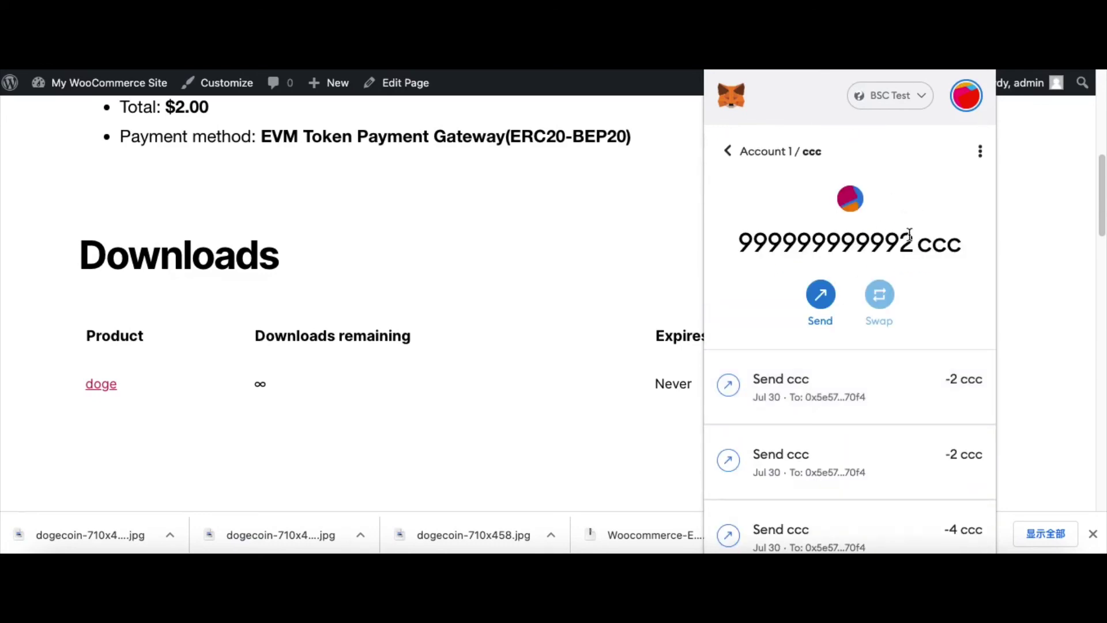
drag(895, 241, 919, 243)
click(727, 151)
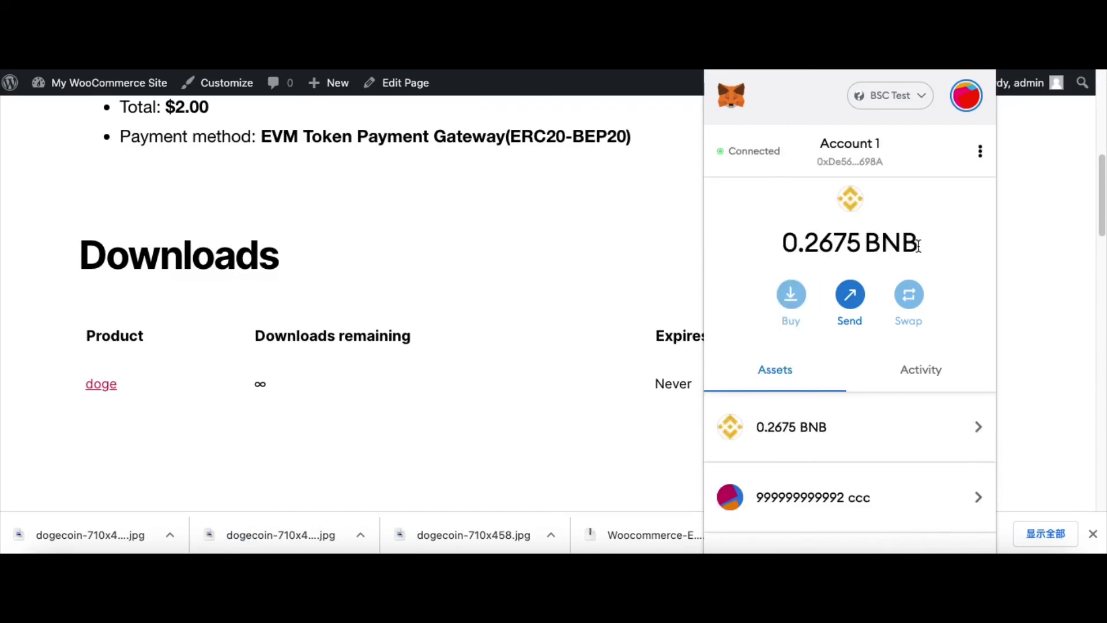
Switch to Account 2 and confirm its ccc balance is 8
click(964, 101)
click(807, 259)
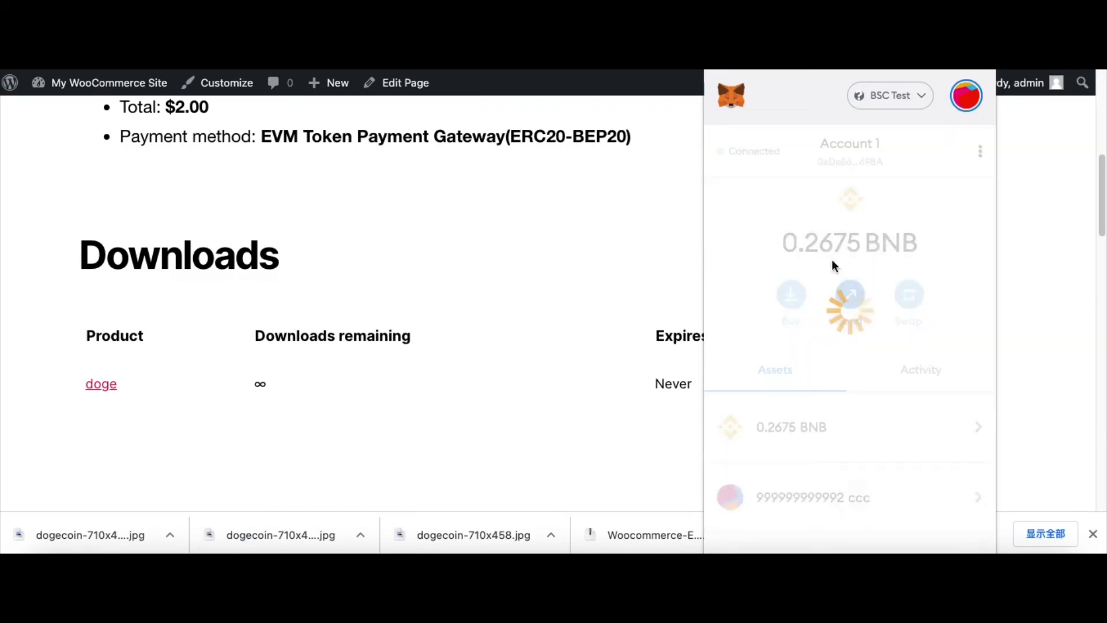
scroll(903, 331, down, 1)
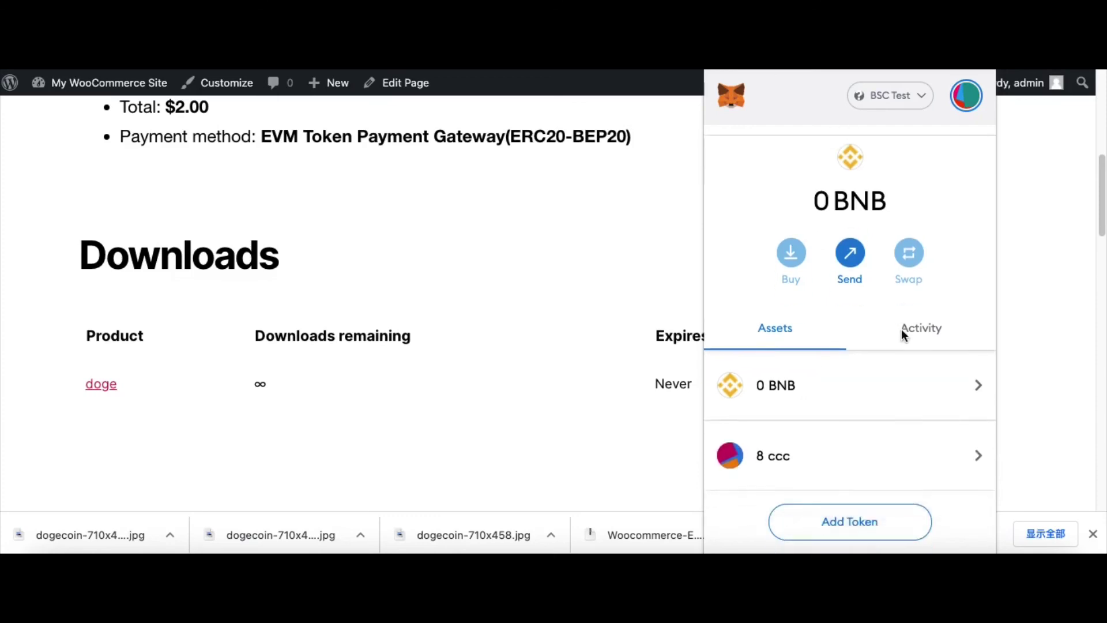
click(787, 425)
double_click(825, 243)
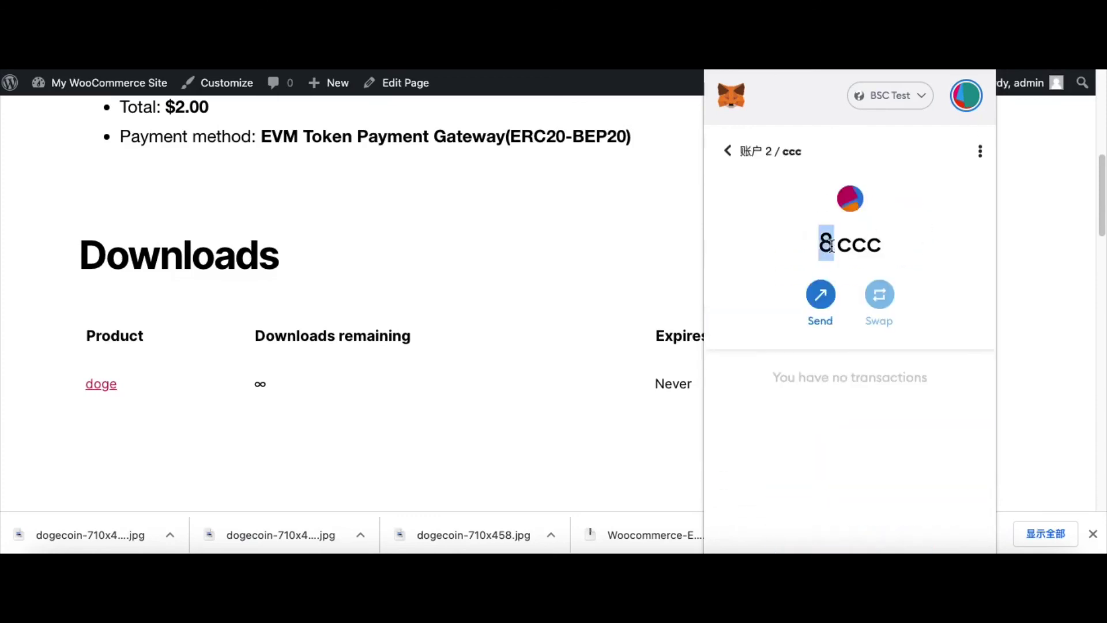
click(819, 246)
double_click(825, 243)
click(839, 246)
mouse_move(839, 247)
mouse_down()
mouse_move(806, 248)
mouse_move(843, 246)
mouse_up()
click(828, 246)
click(834, 247)
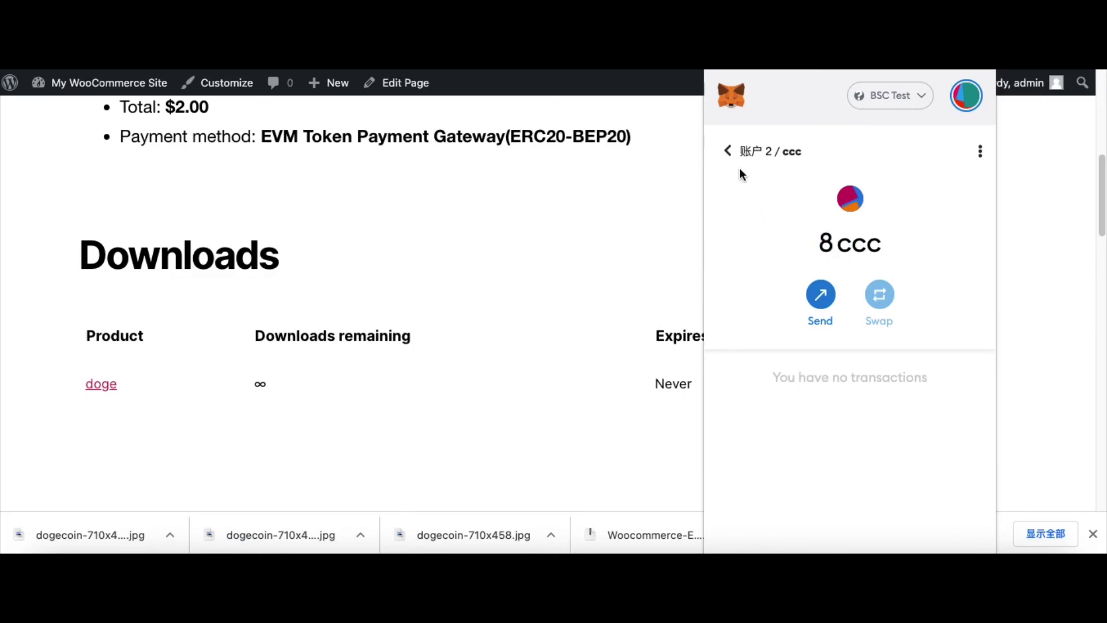
Copy Account 2's address and close the MetaMask popup
click(728, 152)
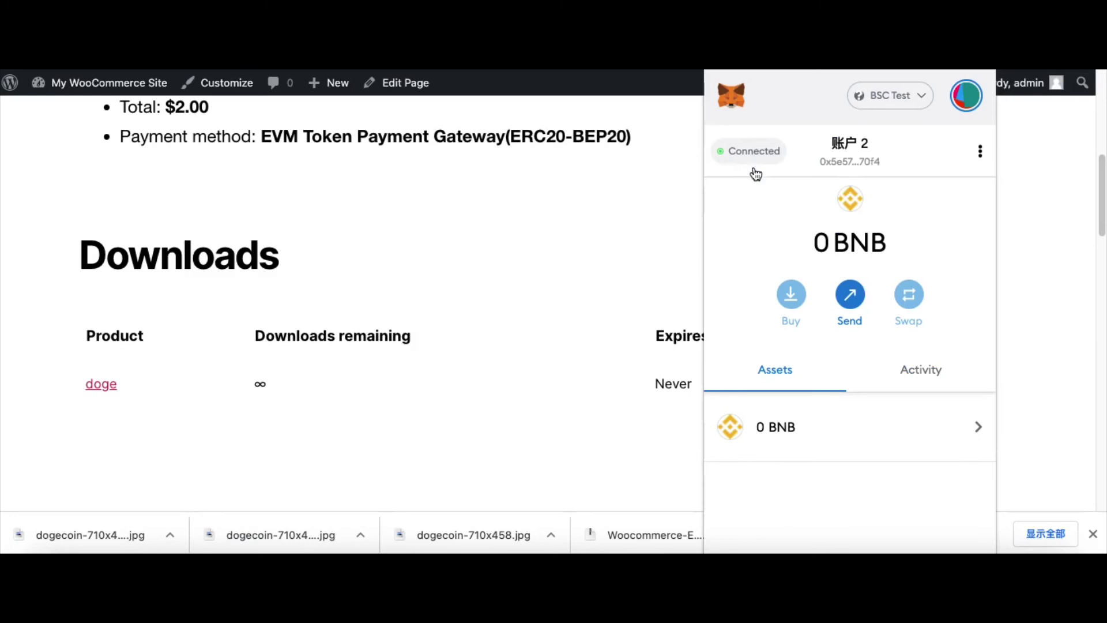
click(856, 167)
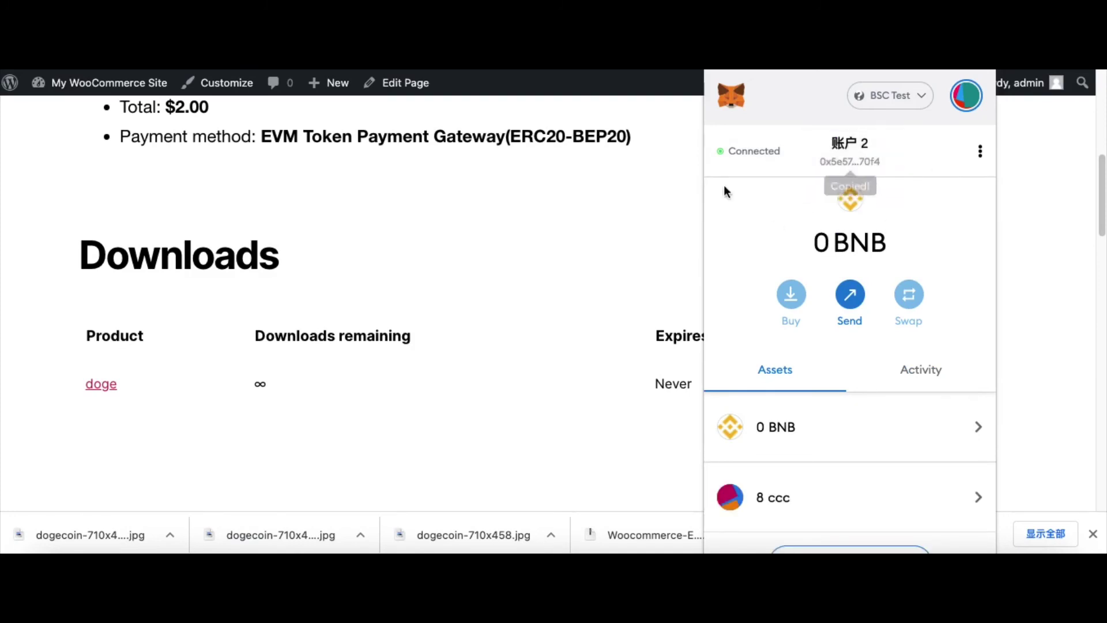
click(553, 285)
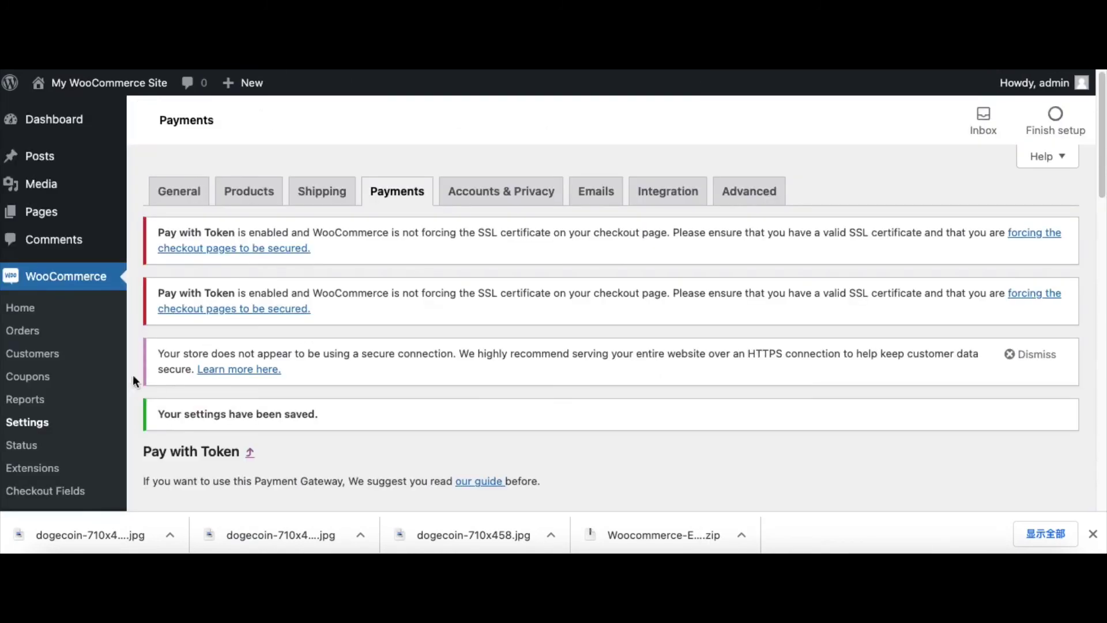
Compare the Pay with Token 'Your Wallet Address' value against Account 2's copied address
scroll(354, 372, down, 10)
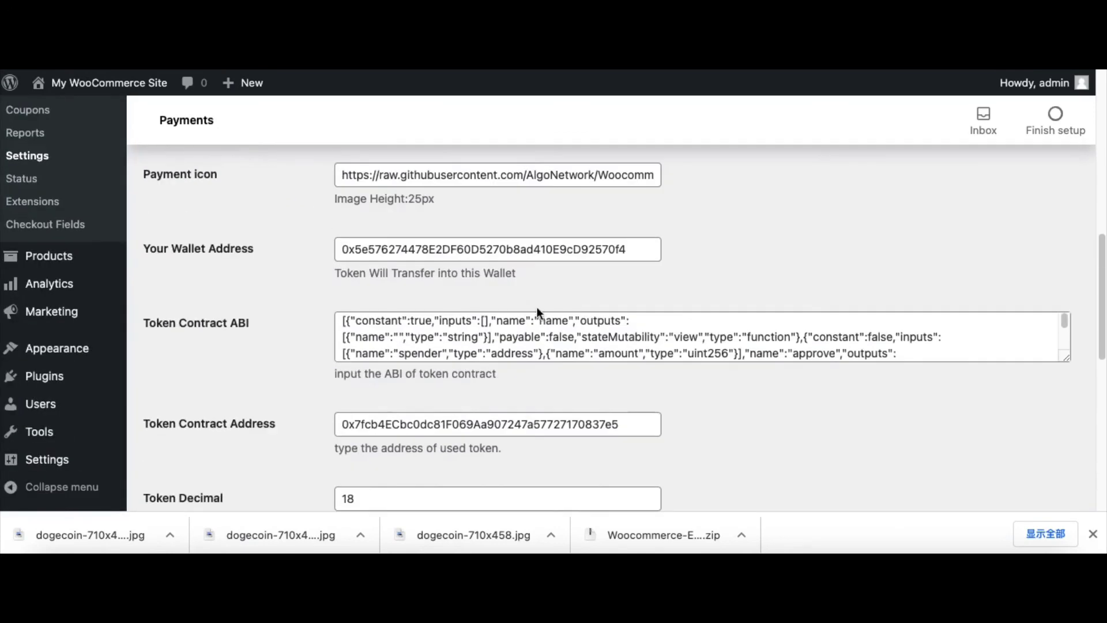
drag(635, 248, 259, 252)
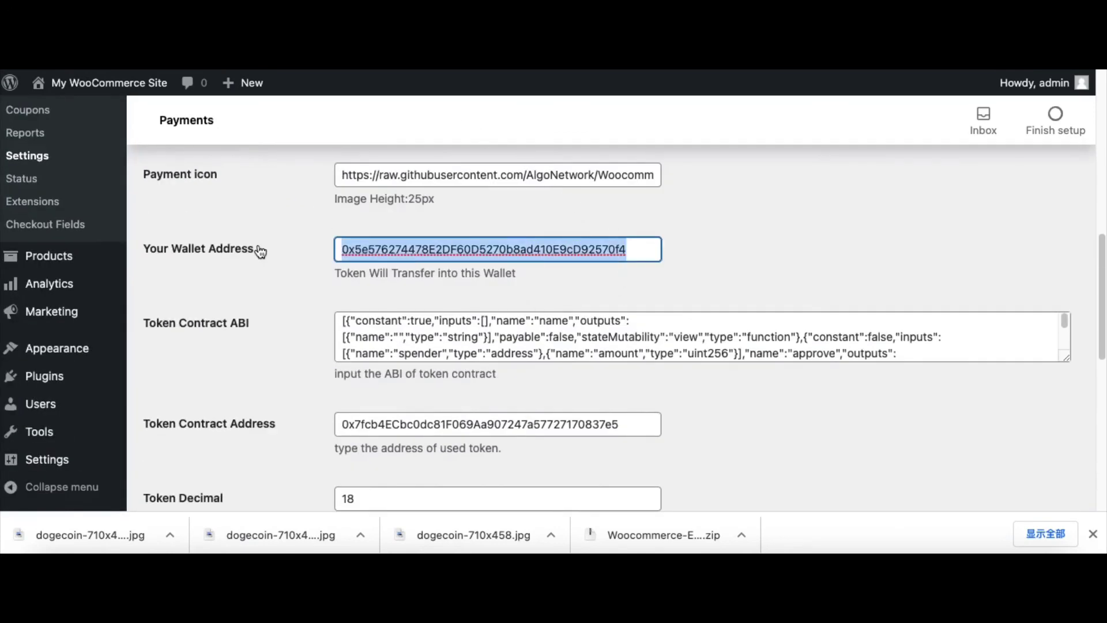
click(751, 254)
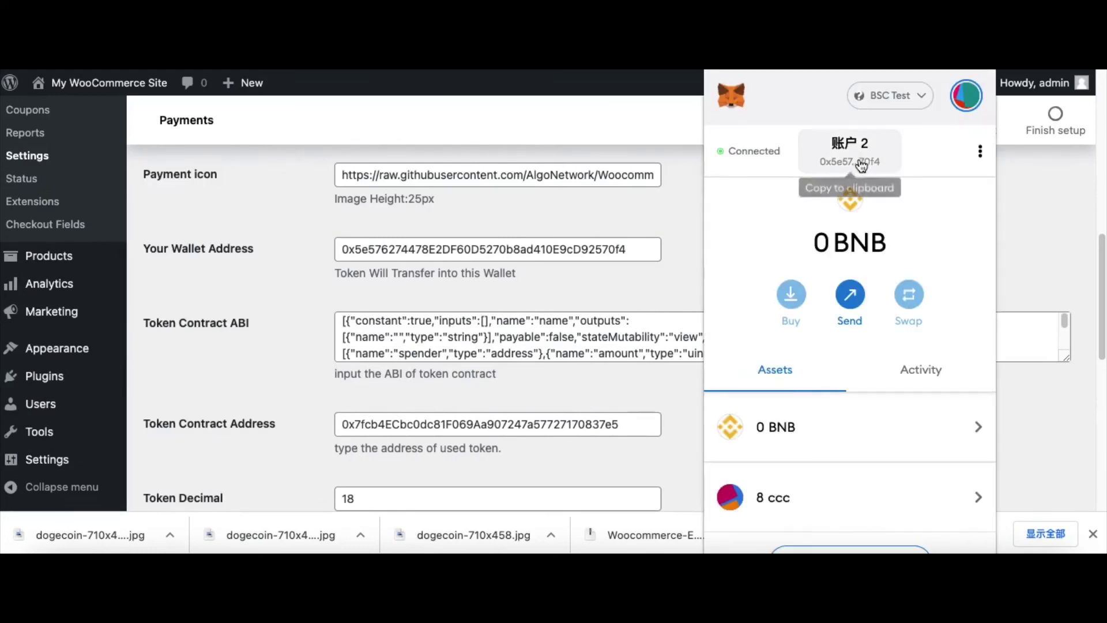
scroll(795, 479, down, 1)
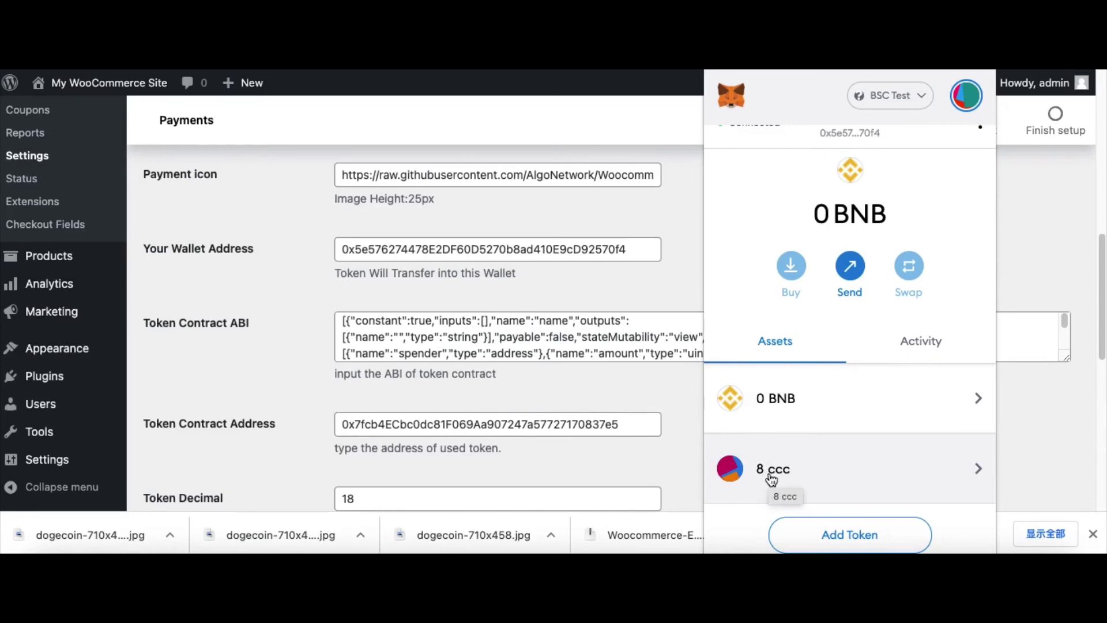
click(667, 242)
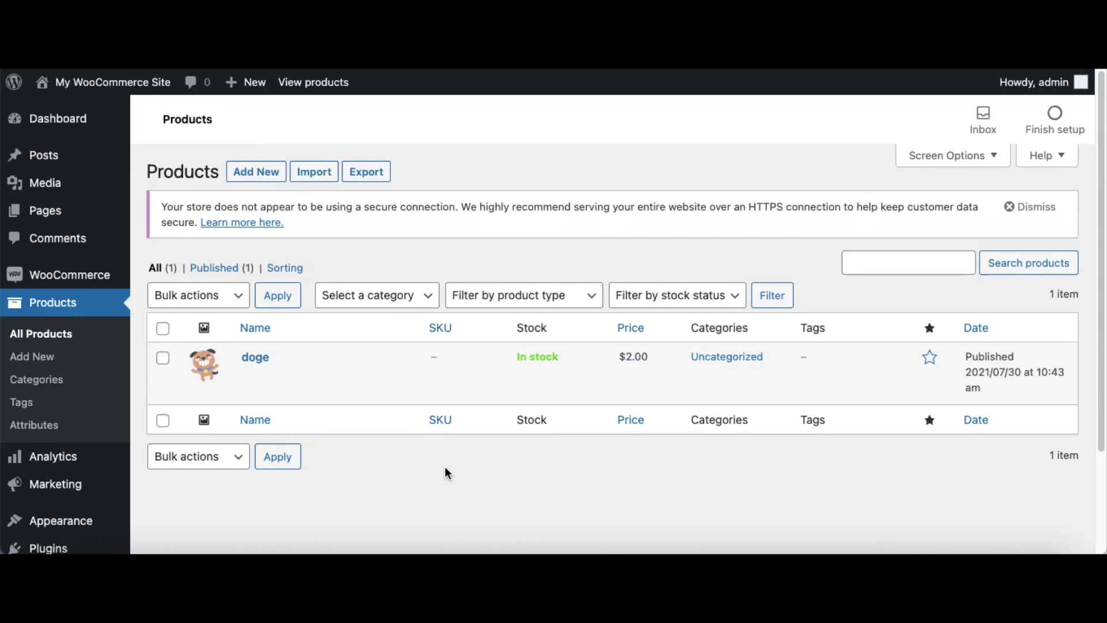
Open order #16 from WooCommerce Orders and select the transaction hash in its payment note
mouse_move(62, 279)
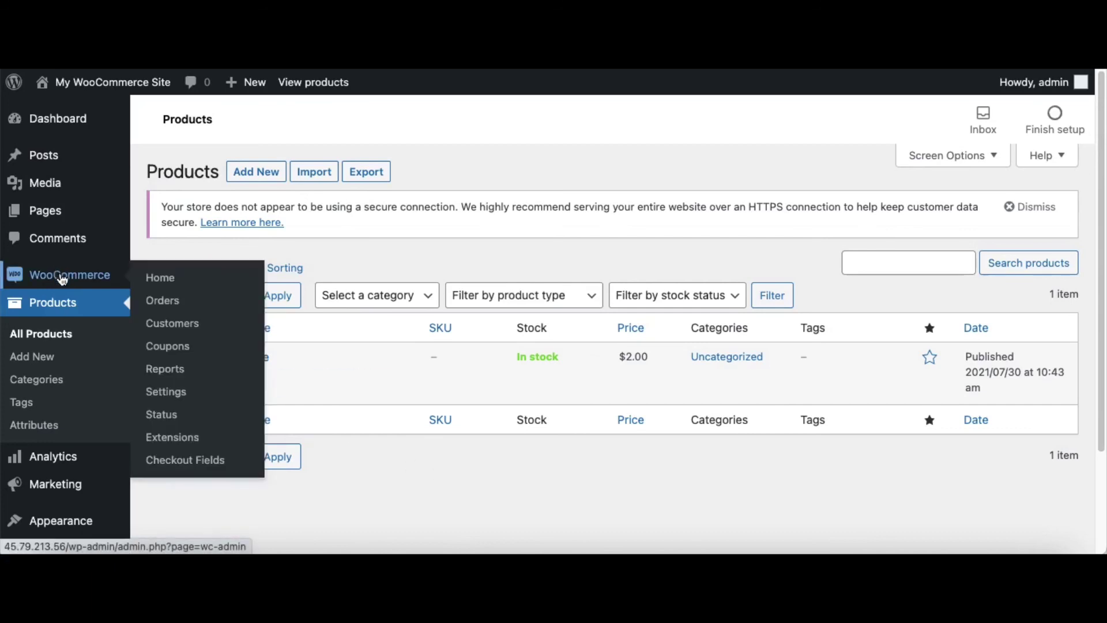
click(182, 311)
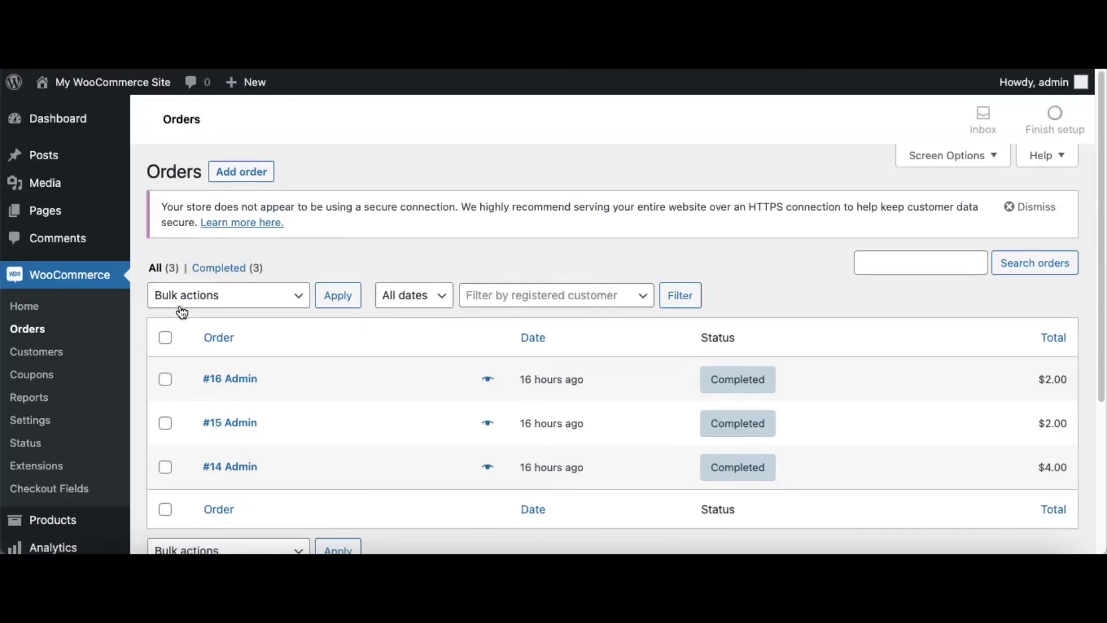
click(242, 385)
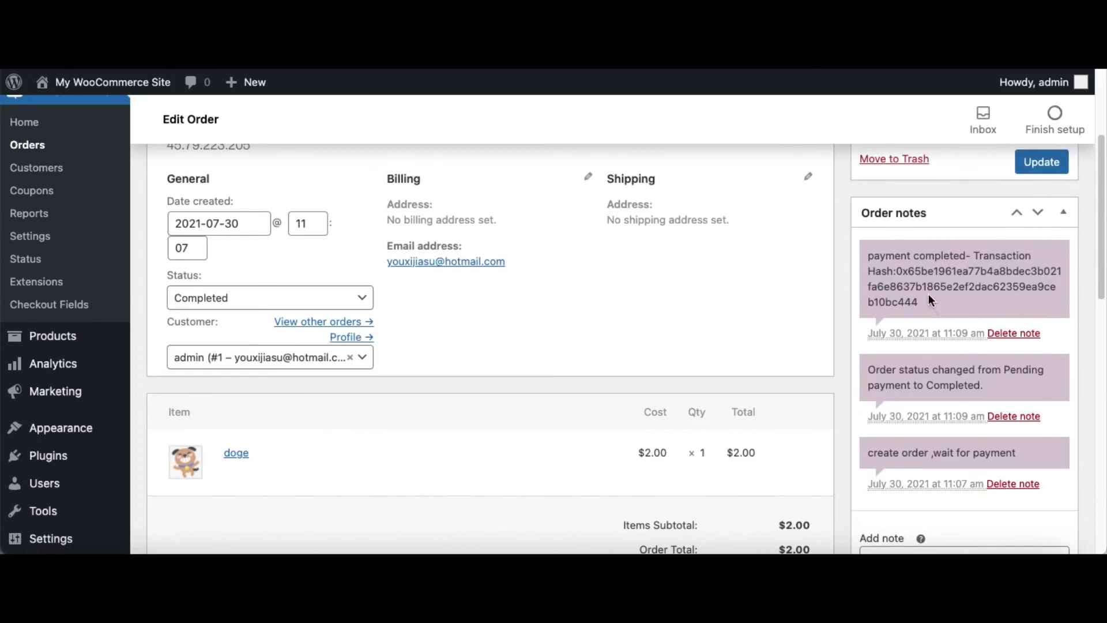
drag(929, 299, 897, 274)
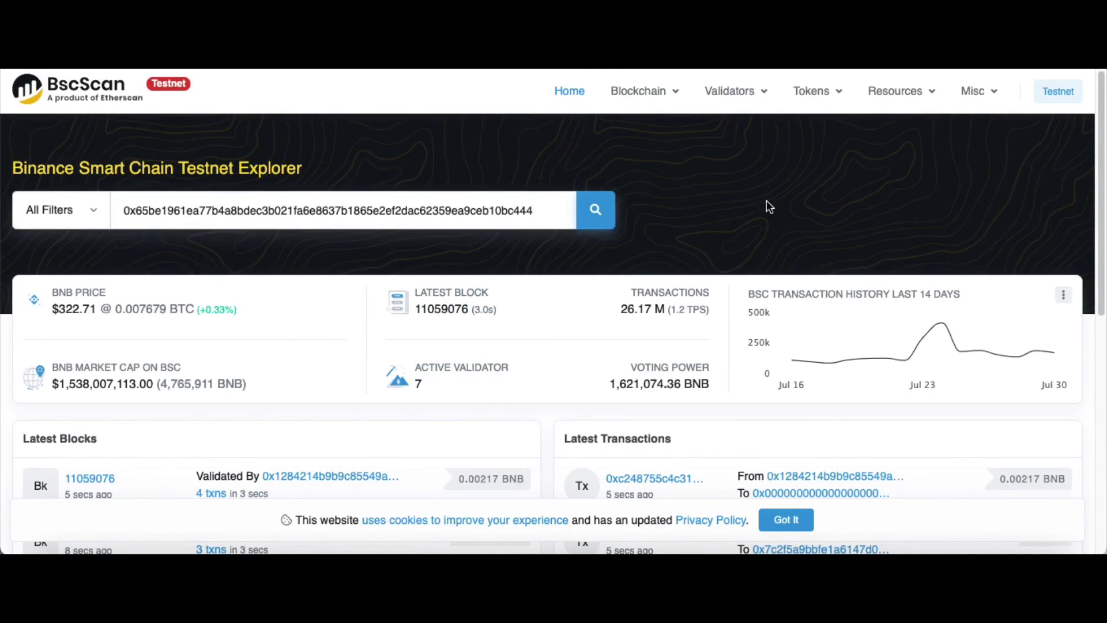
Look up the pasted hash on BscScan and check its Success status
key(Return)
scroll(640, 291, down, 2)
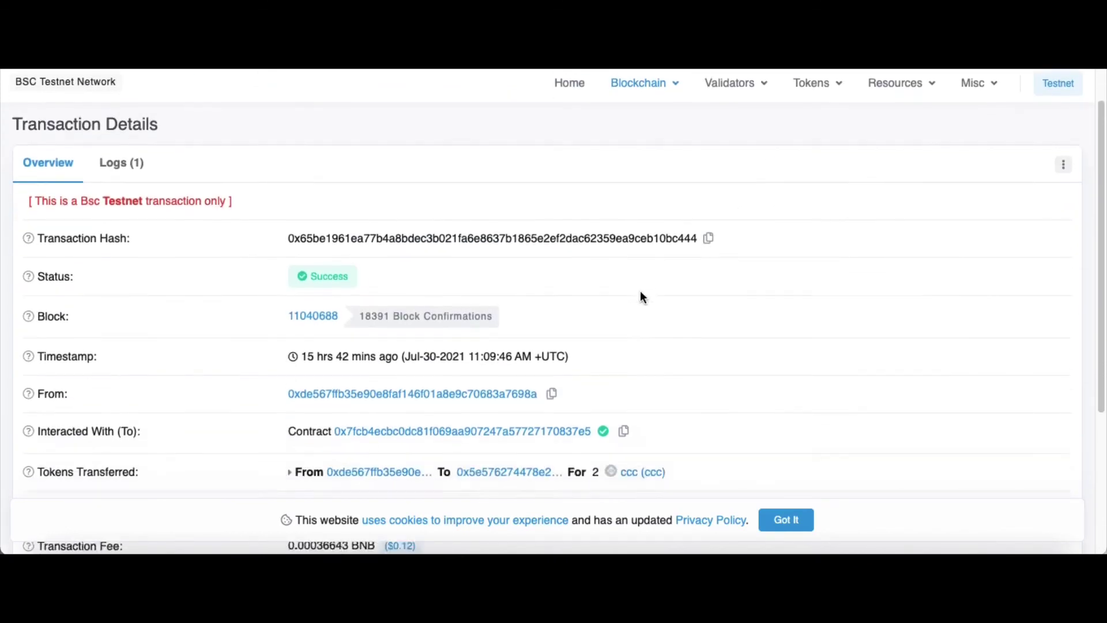
double_click(422, 173)
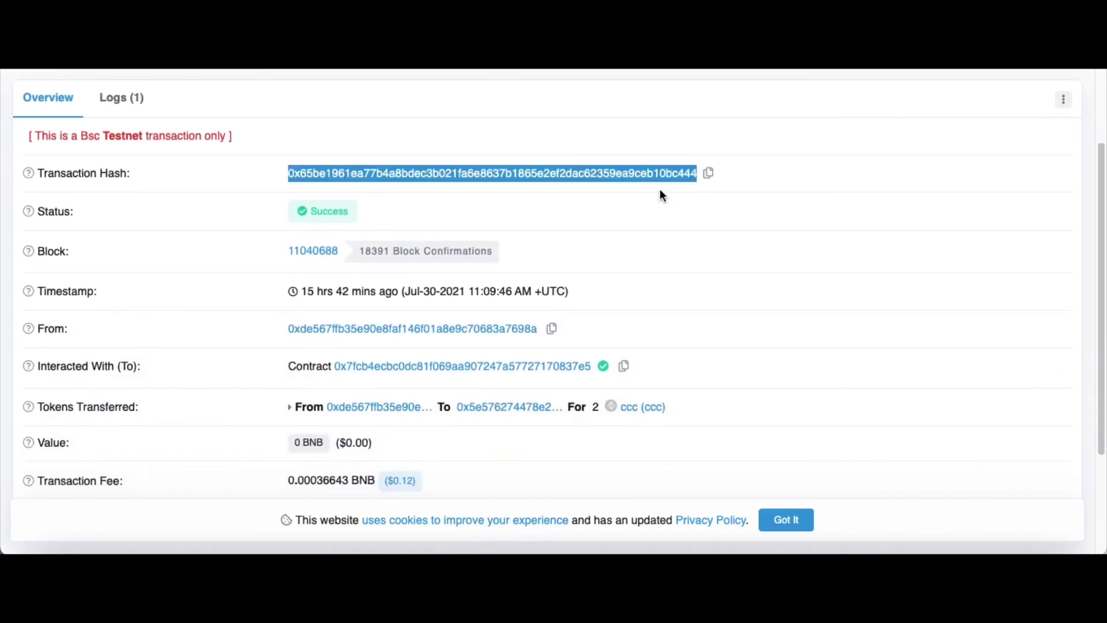
double_click(53, 211)
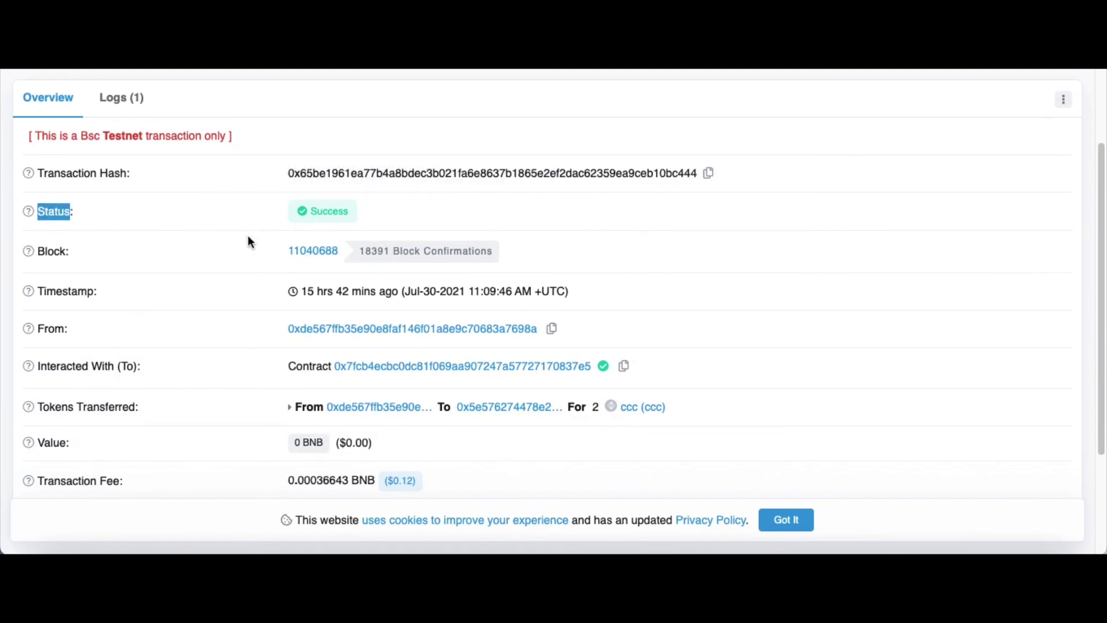
Expand the remaining transaction details and confirm 2 ccc were transferred
scroll(184, 225, down, 2)
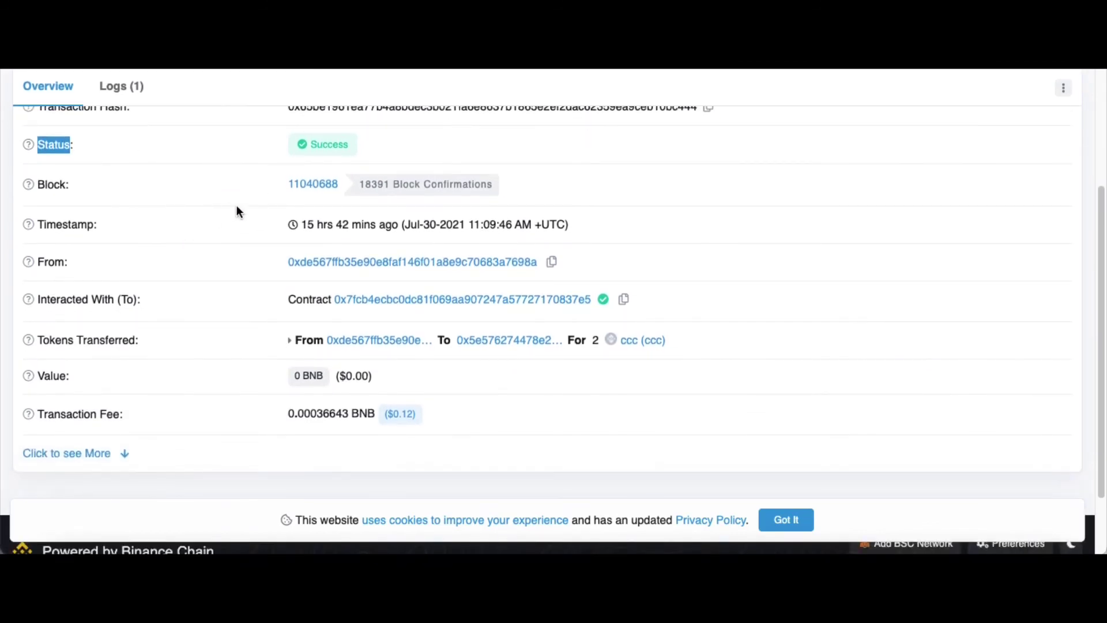
scroll(214, 354, down, 2)
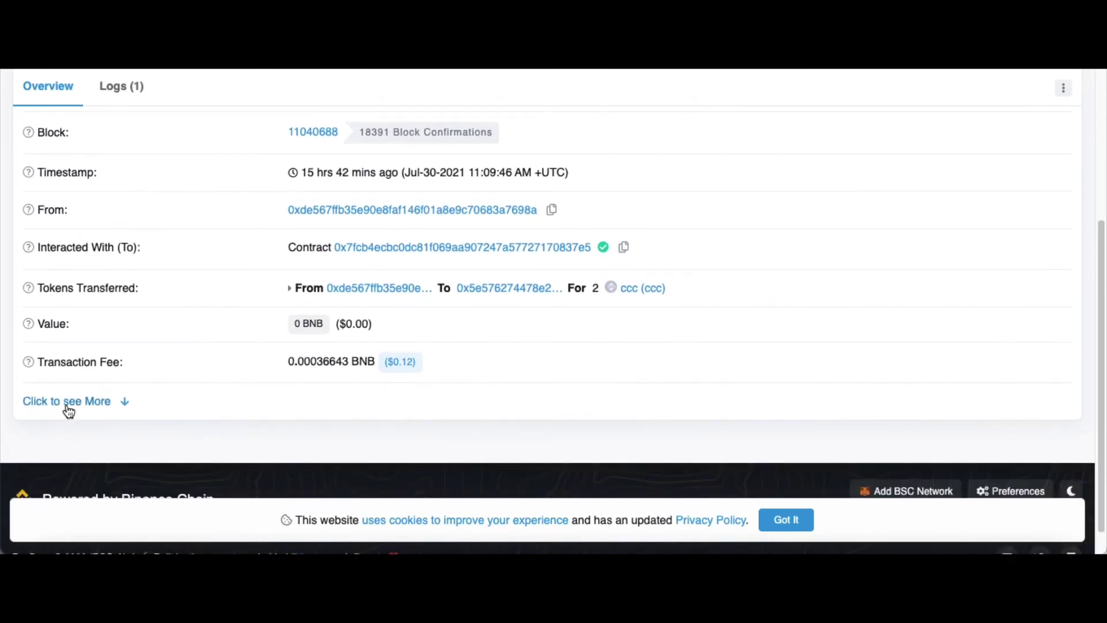
click(67, 402)
scroll(205, 361, down, 1)
scroll(322, 384, down, 3)
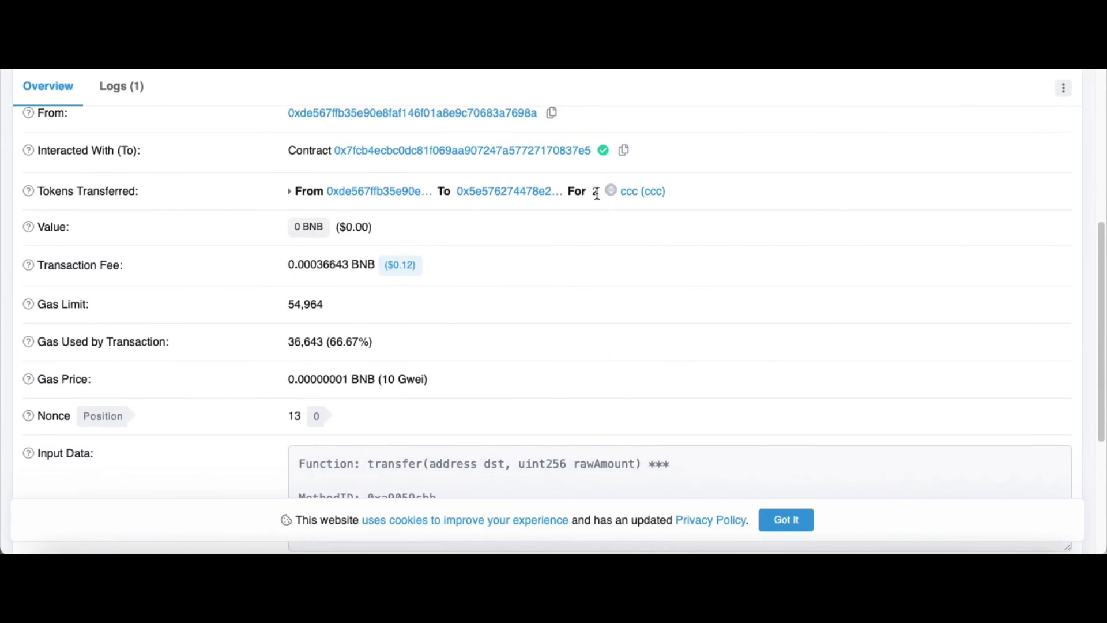
double_click(596, 194)
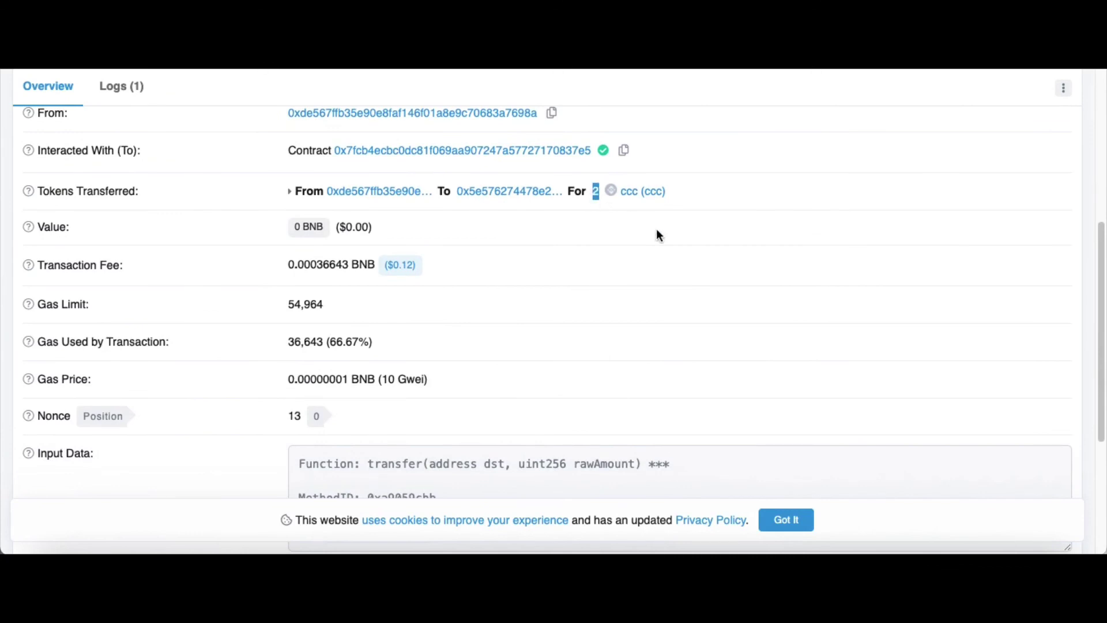